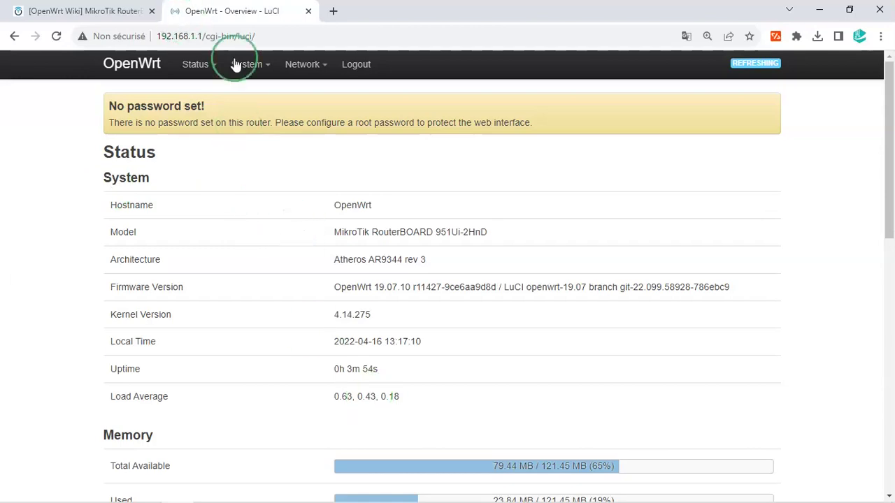
# Open the Backup / Flash Firmware page and locate the section for flashing a new firmware image
pyautogui.moveTo(236, 65)
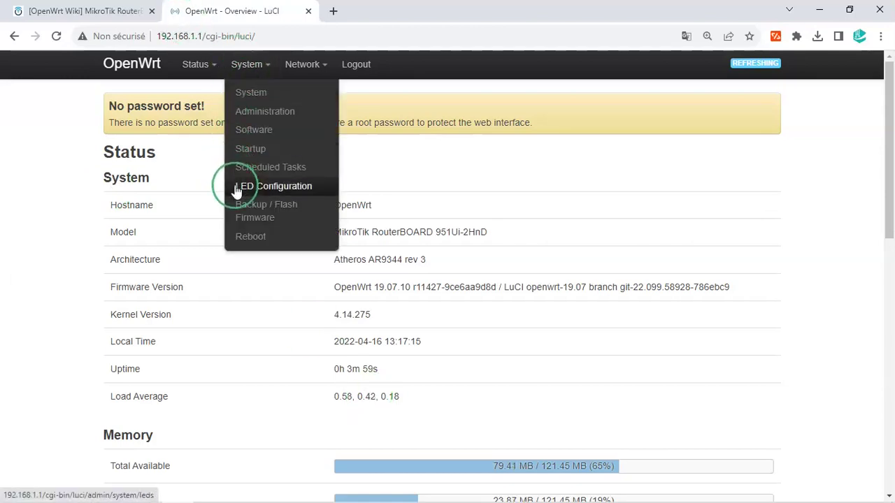
pyautogui.click(253, 210)
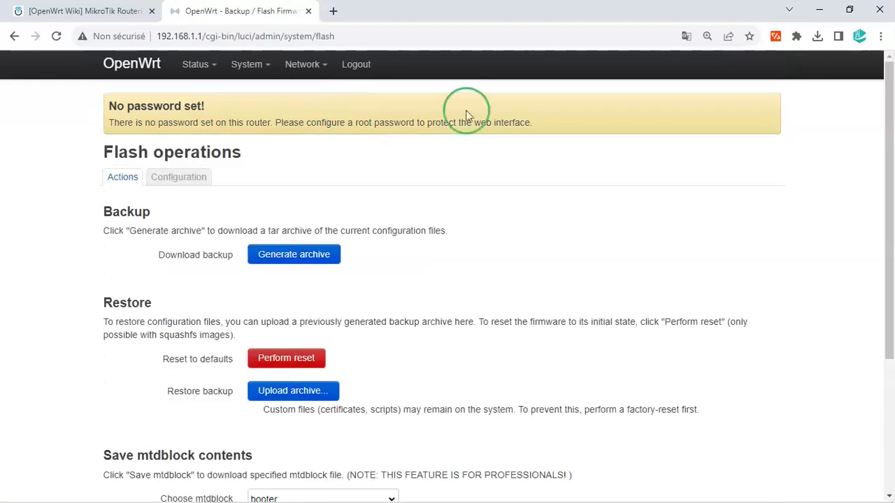
pyautogui.moveTo(887, 146); pyautogui.dragTo(887, 286)
pyautogui.click(522, 357)
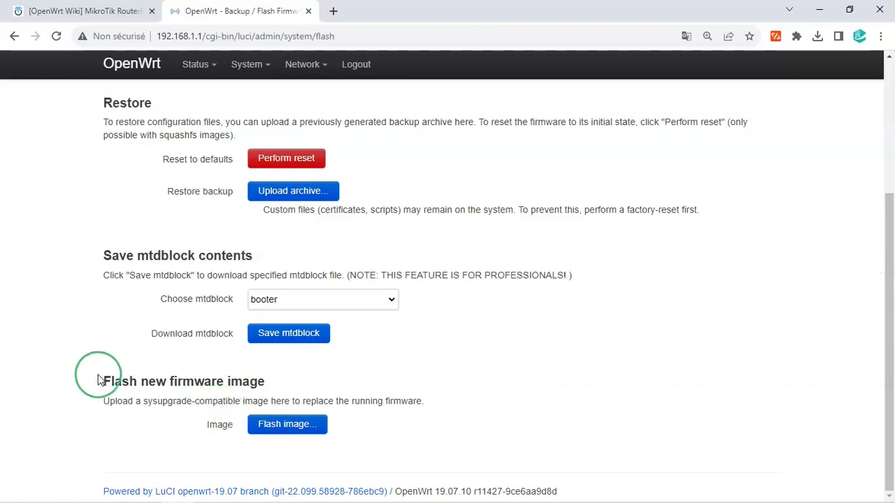
pyautogui.moveTo(98, 386); pyautogui.dragTo(263, 390)
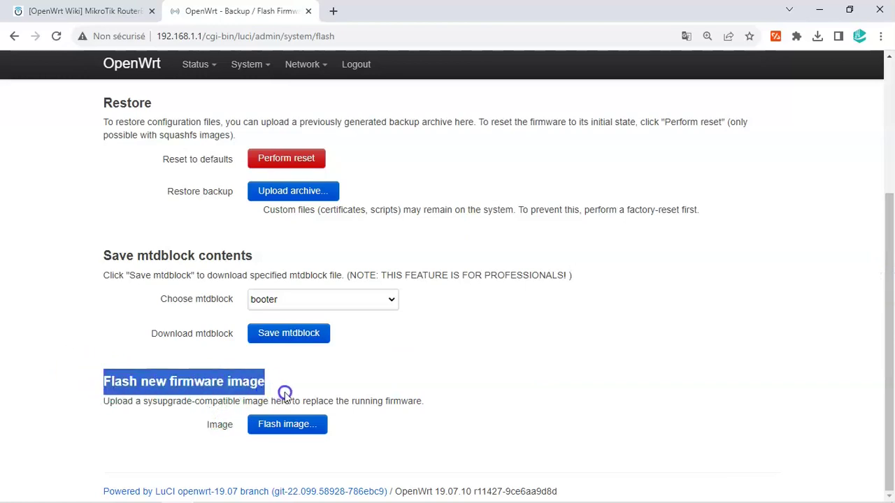
pyautogui.click(317, 384)
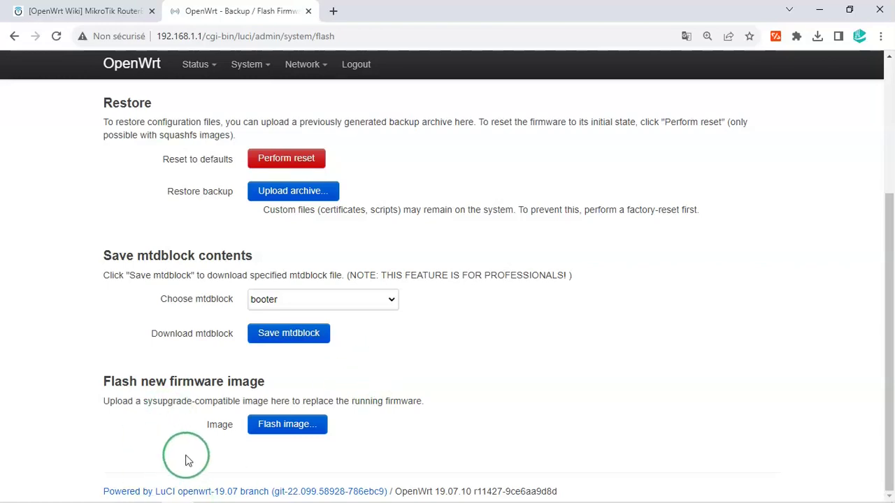
# Upload openwrt-19.07.10-ar71xx-mikrotik-nand-large-squashfs-sysupgrade.bin from the Téléchargements folder as the new firmware image
pyautogui.click(277, 430)
pyautogui.click(281, 156)
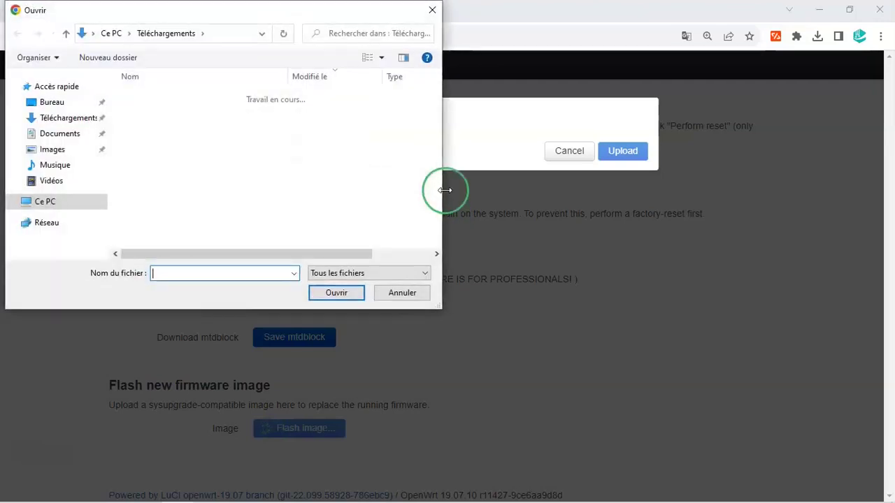
pyautogui.moveTo(431, 90); pyautogui.dragTo(441, 150)
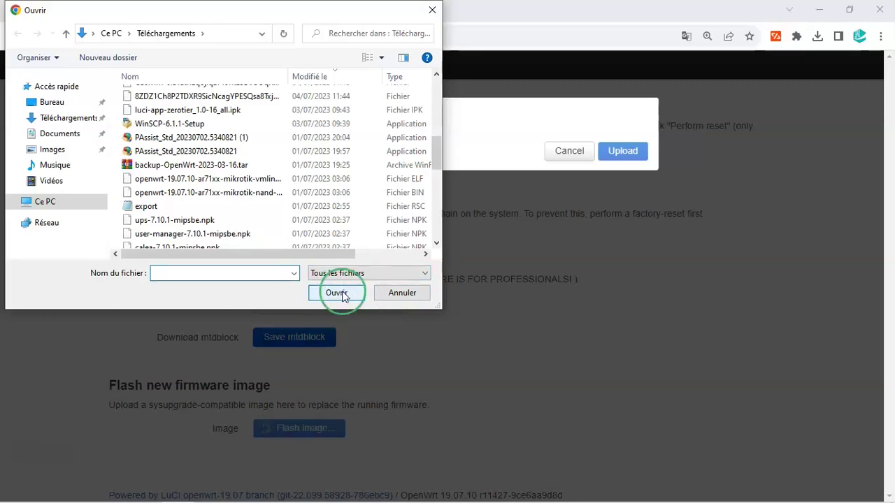
pyautogui.click(273, 194)
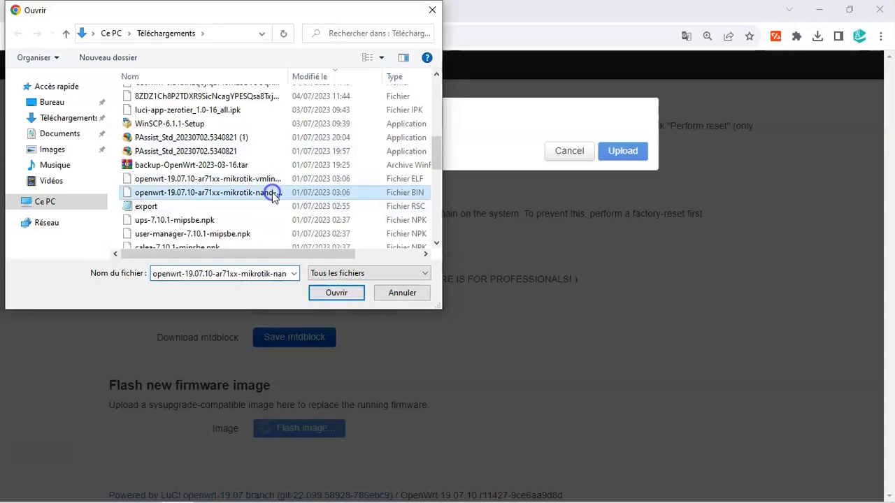
pyautogui.click(333, 292)
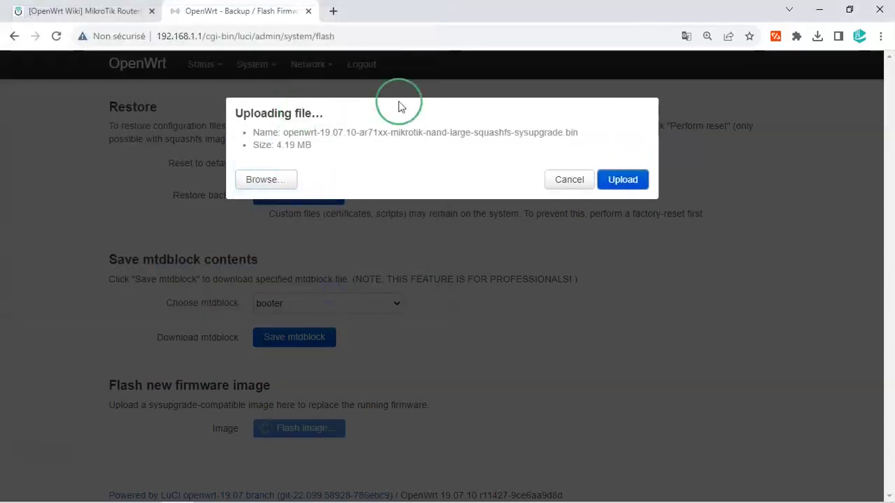
pyautogui.click(609, 180)
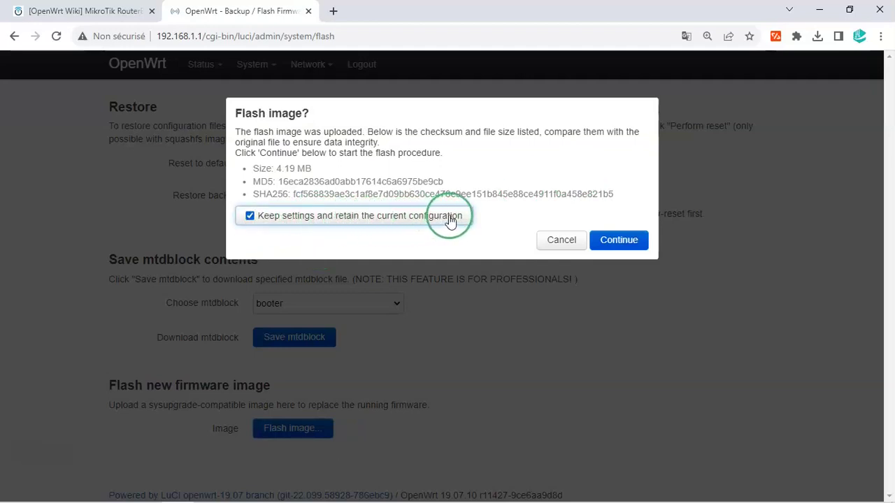
# Flash the uploaded image without keeping the current configuration and log back in to the router as root
pyautogui.click(249, 218)
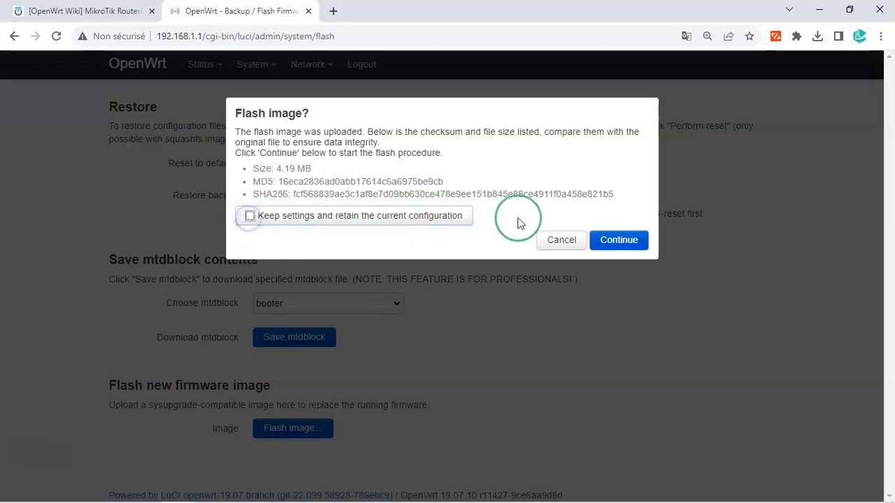
pyautogui.click(624, 245)
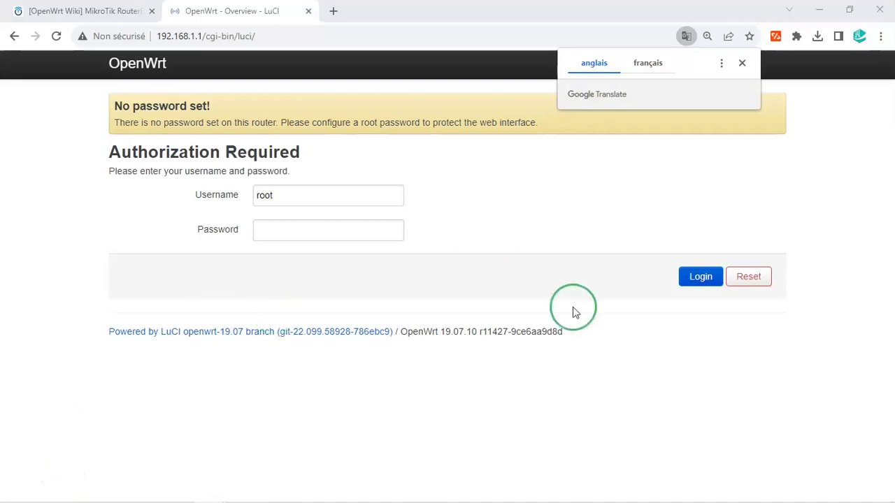
pyautogui.click(681, 272)
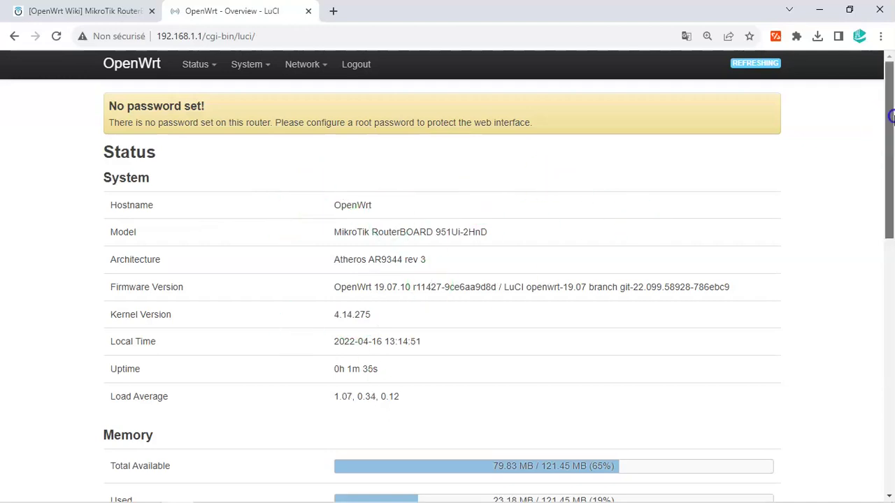
# Look over the router's status overview and open the network Interfaces page
pyautogui.scroll(-2, 889, 168)
pyautogui.moveTo(891, 172); pyautogui.dragTo(888, 42)
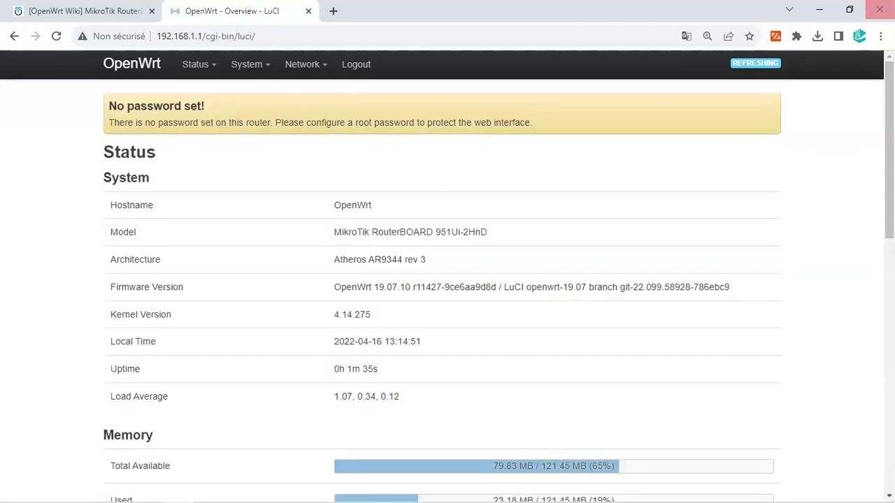
pyautogui.click(312, 64)
pyautogui.click(307, 94)
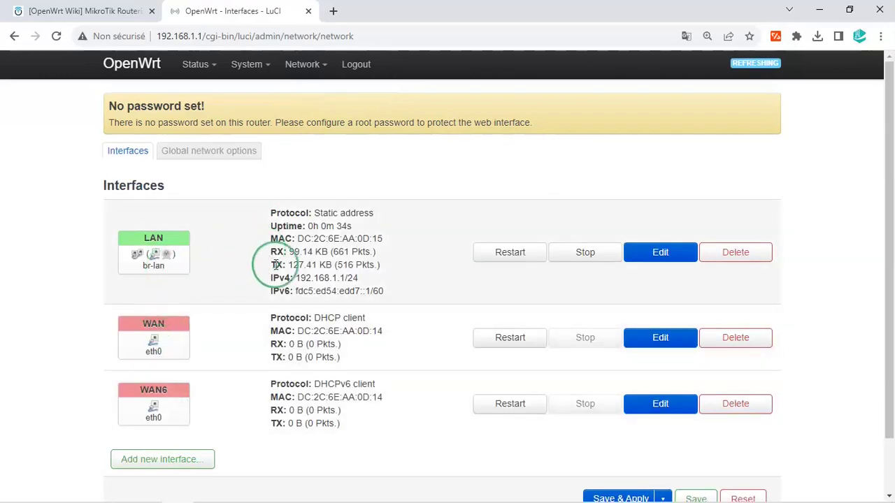
# Delete the WAN6 interface and apply the change to the router
pyautogui.moveTo(158, 256)
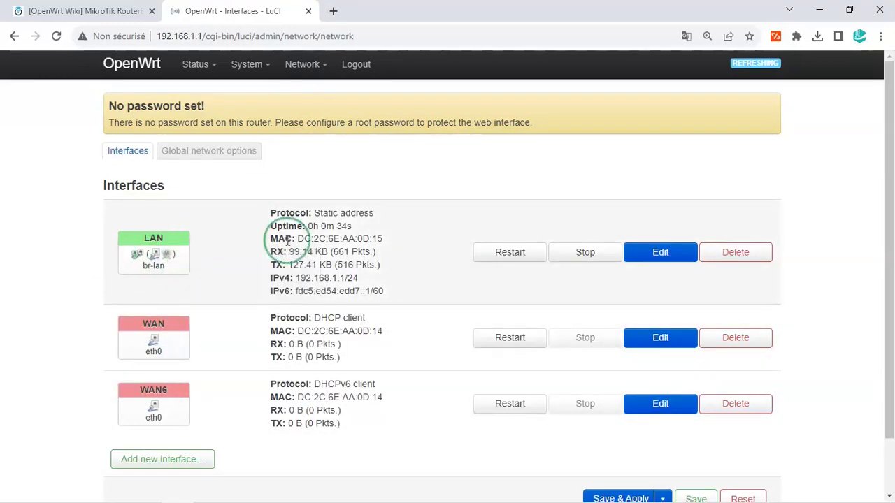
pyautogui.click(139, 354)
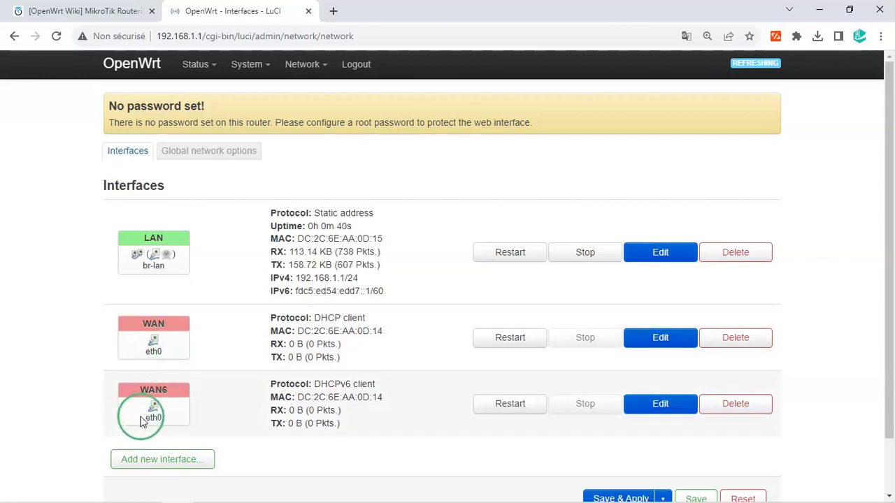
pyautogui.moveTo(152, 410)
pyautogui.click(756, 405)
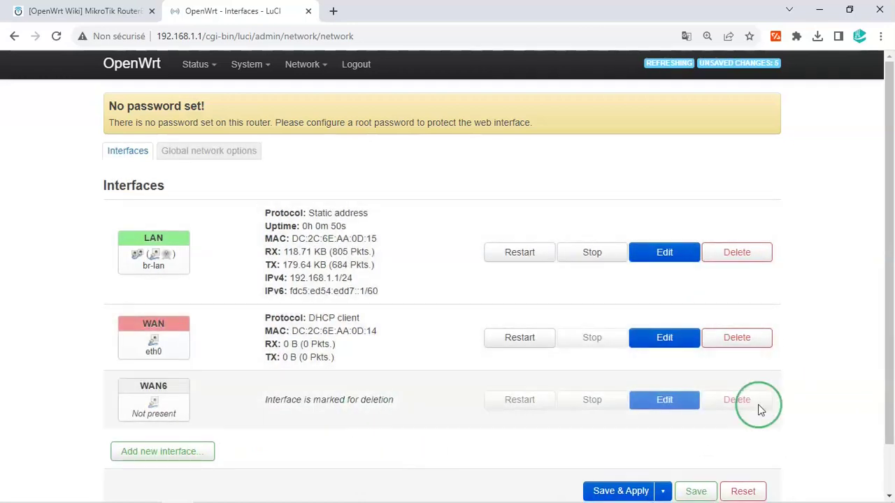
pyautogui.scroll(-1, 758, 409)
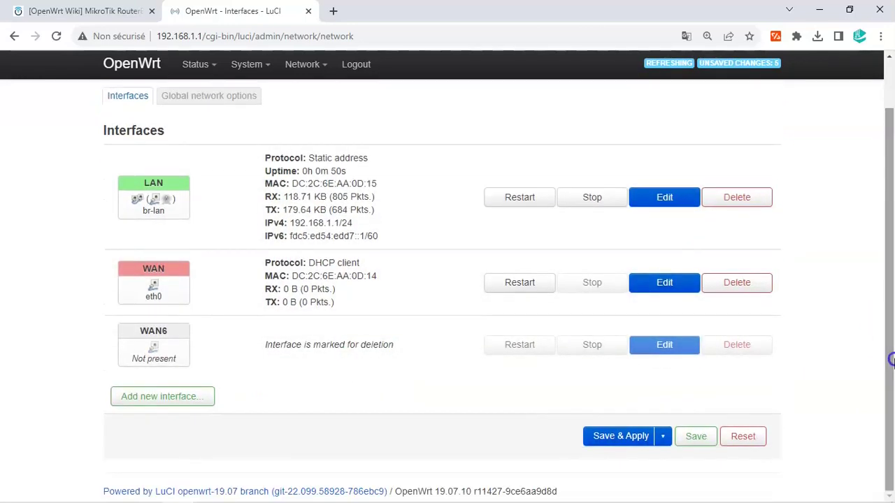
pyautogui.click(664, 437)
pyautogui.click(631, 457)
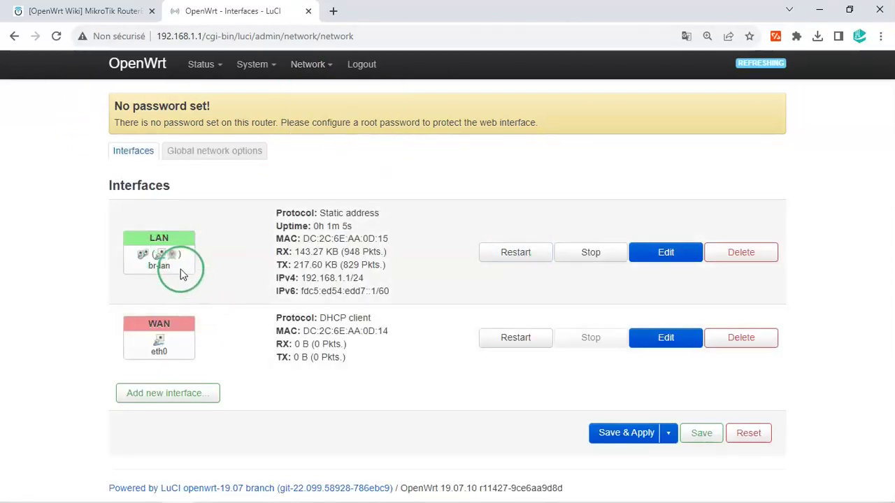
# Open the Wireless overview and enable the OpenWrt network on radio0
pyautogui.moveTo(308, 64)
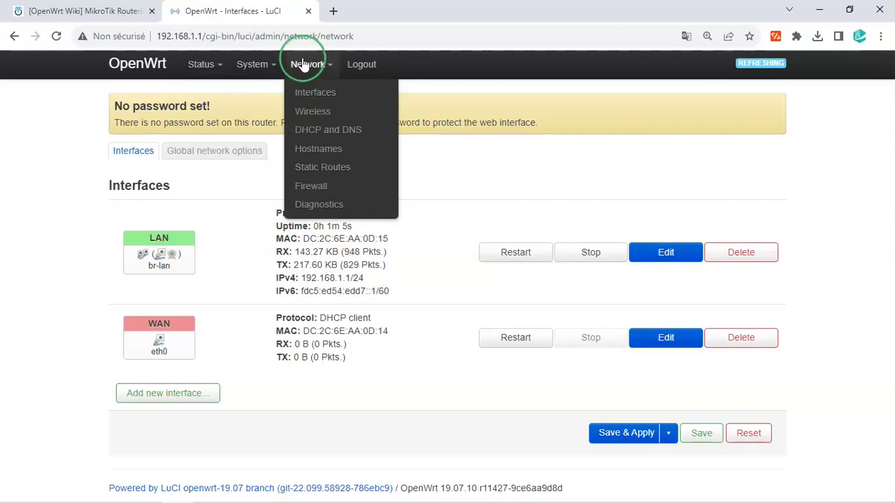
pyautogui.click(319, 122)
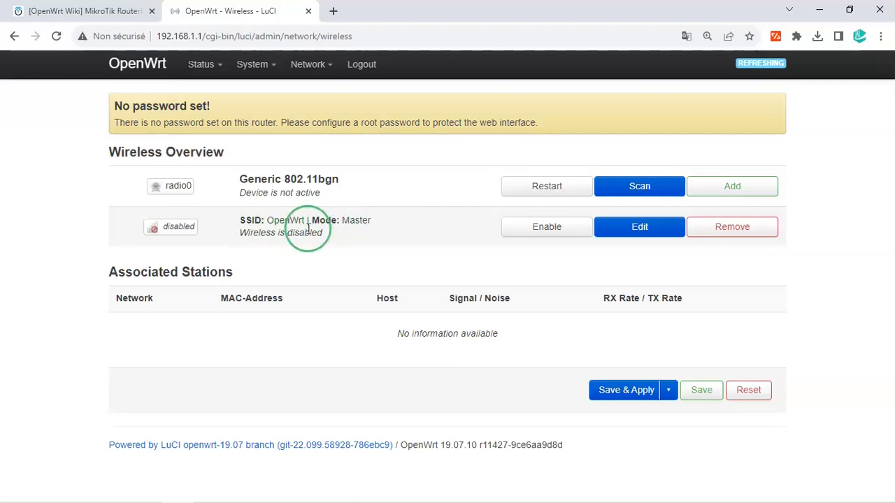
pyautogui.click(538, 233)
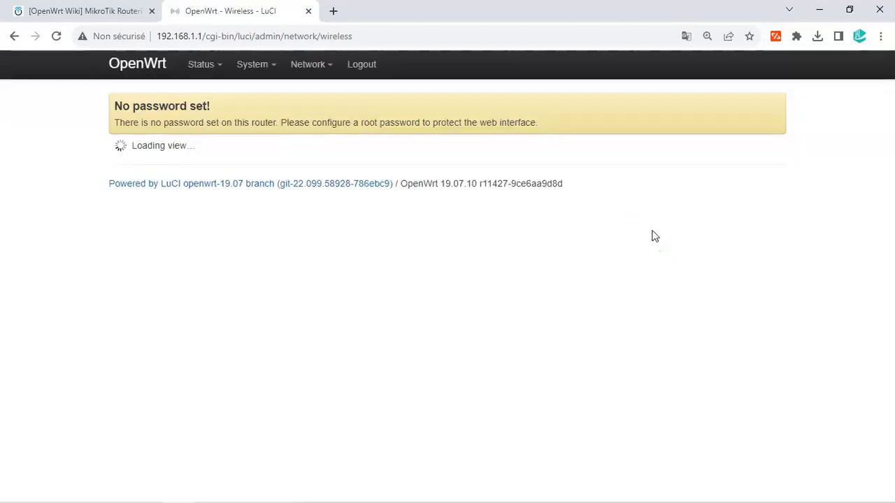
# Edit the OpenWrt wireless network's operating frequency to a 40 MHz width on channel 11 (2462 Mhz)
pyautogui.click(662, 233)
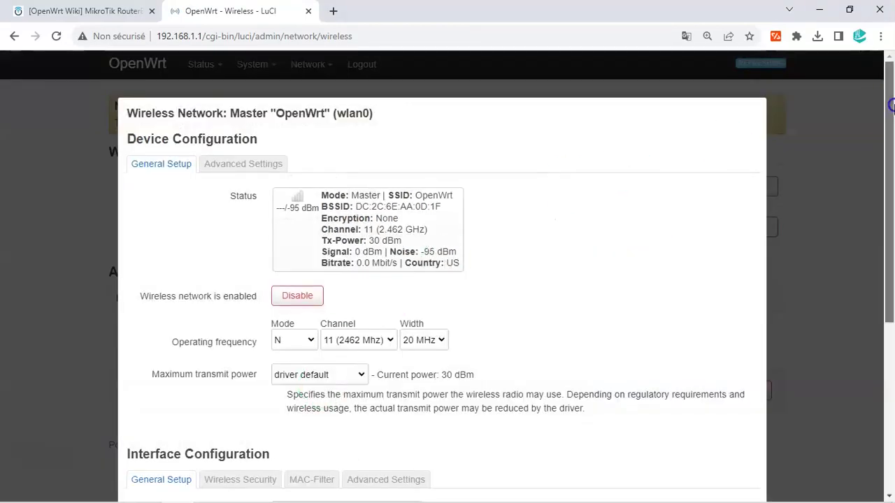
pyautogui.moveTo(891, 105); pyautogui.dragTo(891, 133)
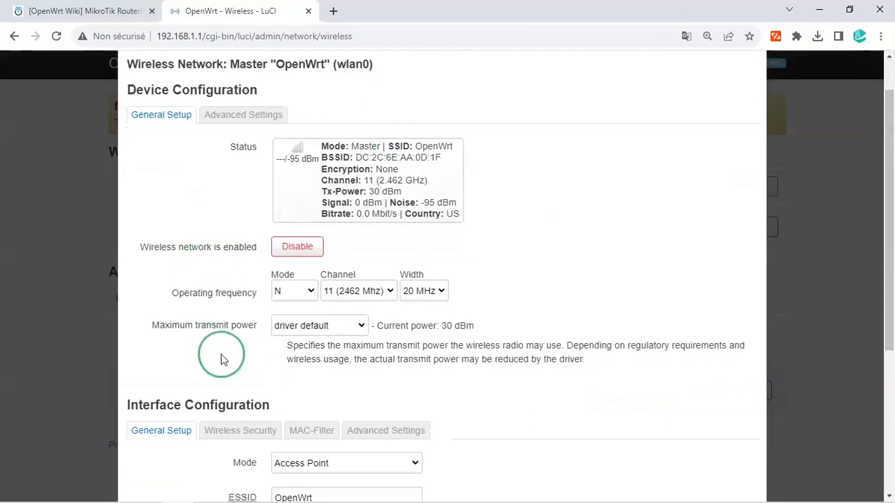
pyautogui.click(435, 292)
pyautogui.click(420, 318)
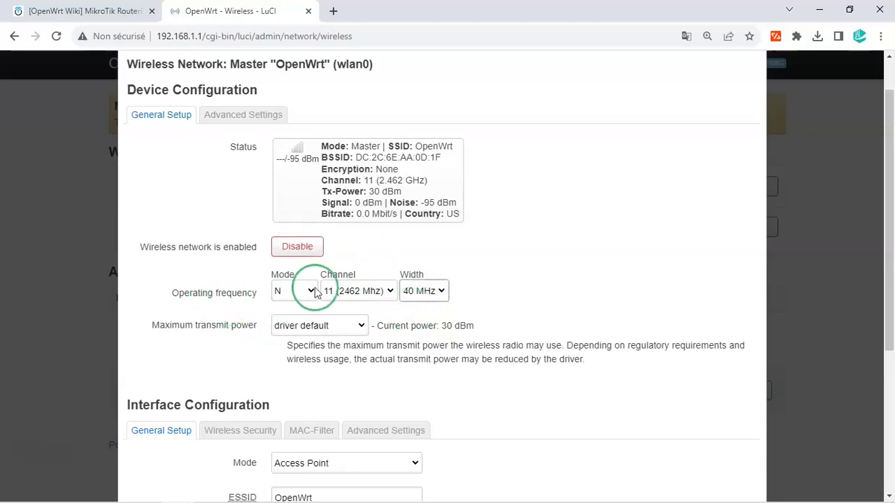
pyautogui.click(376, 292)
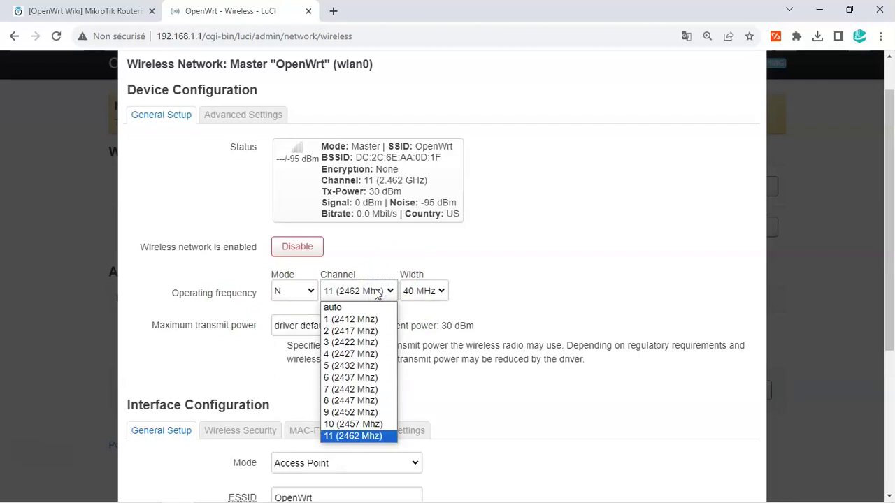
pyautogui.click(374, 291)
pyautogui.click(373, 290)
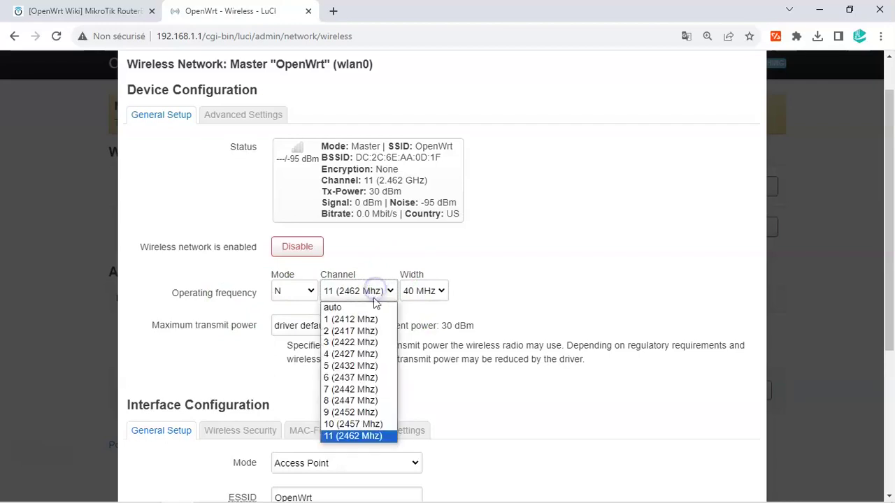
pyautogui.click(349, 436)
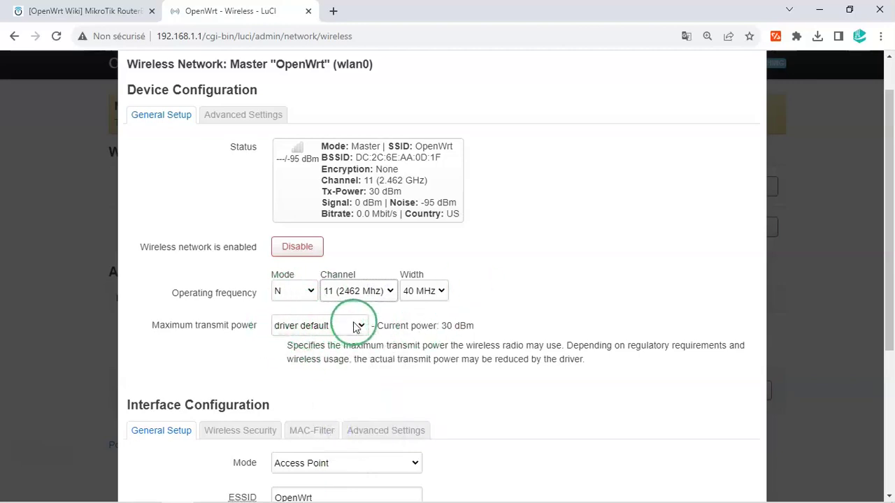
# Select Access Point as the wireless interface mode and review its ESSID and attached network choices
pyautogui.scroll(-3, 629, 252)
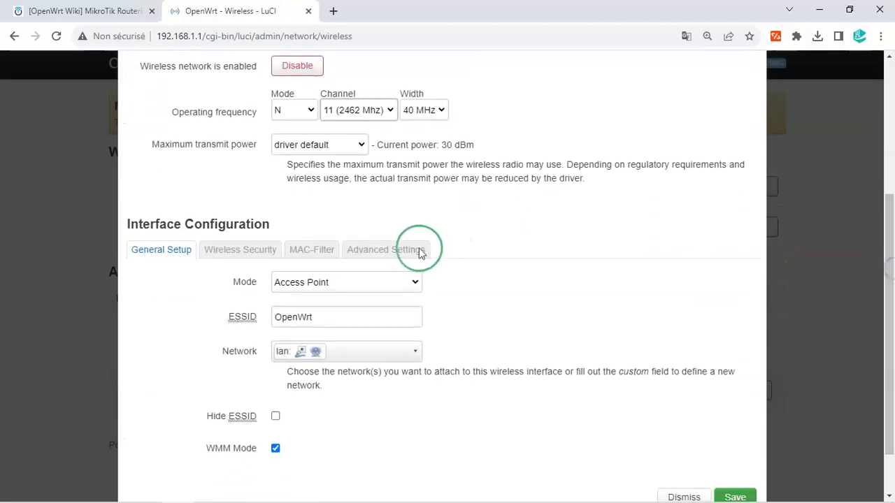
pyautogui.click(365, 280)
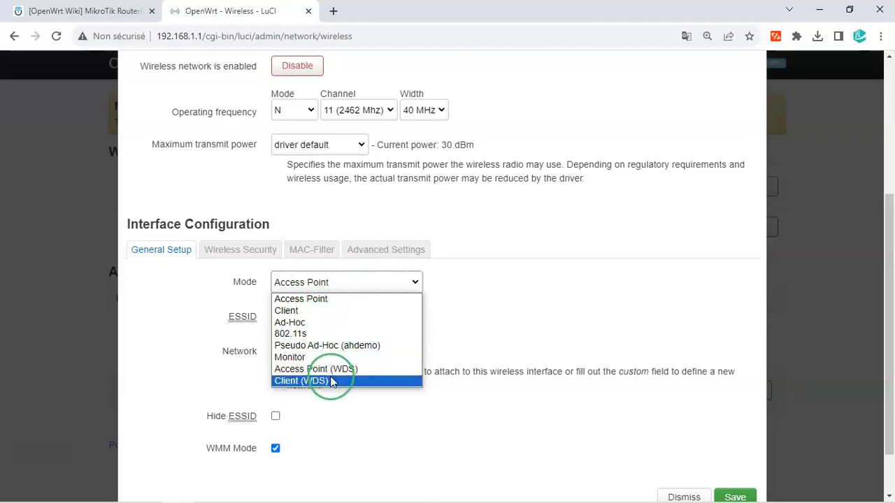
pyautogui.click(323, 299)
pyautogui.click(352, 310)
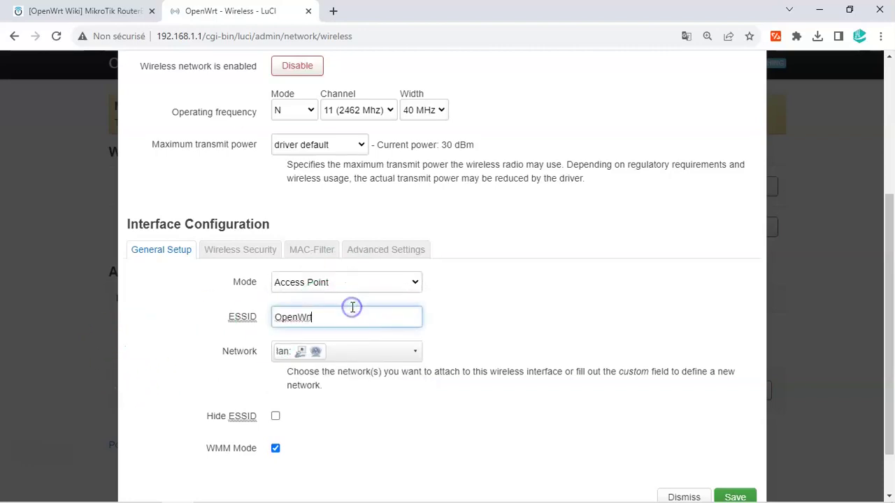
pyautogui.click(339, 355)
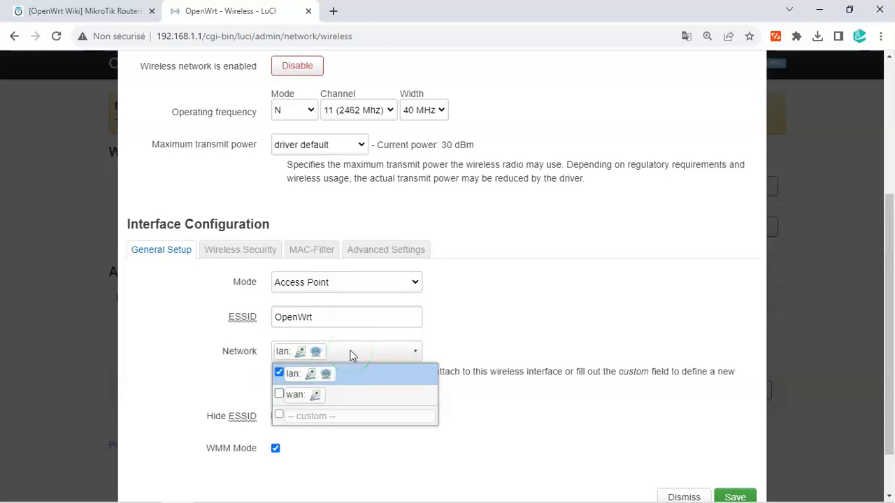
pyautogui.click(186, 329)
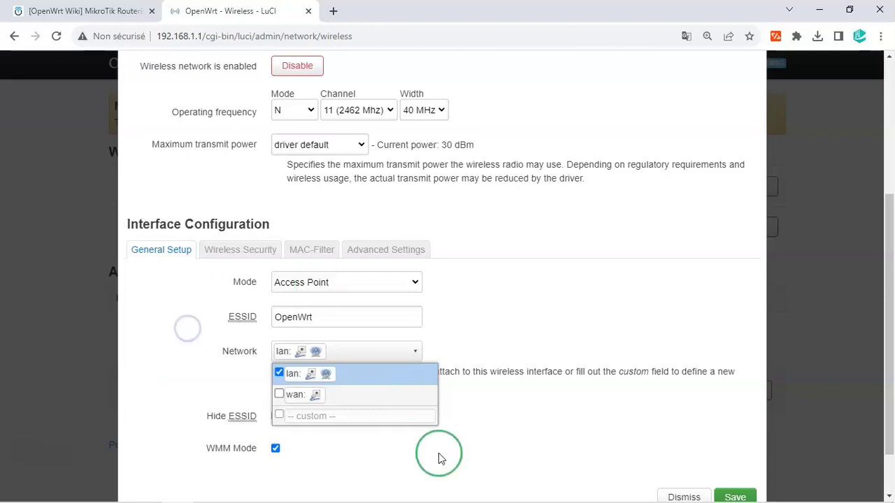
# Review the encryption choices and the MAC-address filter options of the OpenWrt wireless interface
pyautogui.click(222, 261)
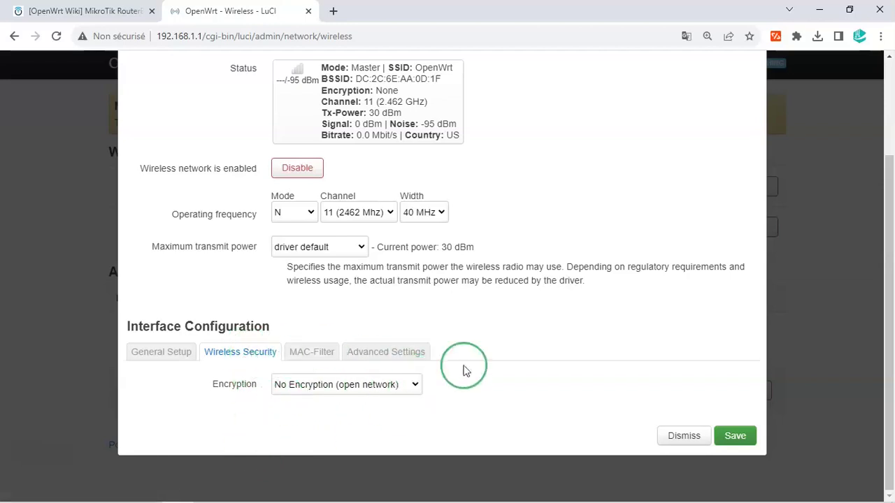
pyautogui.click(334, 384)
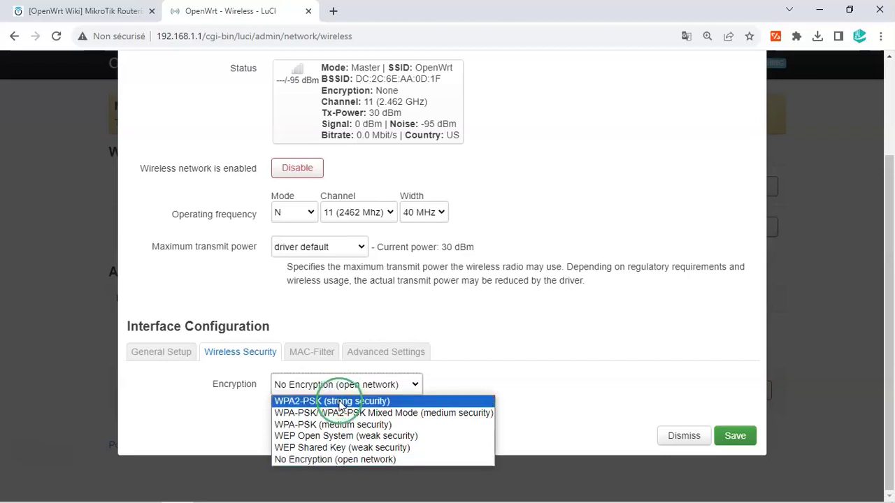
pyautogui.click(345, 388)
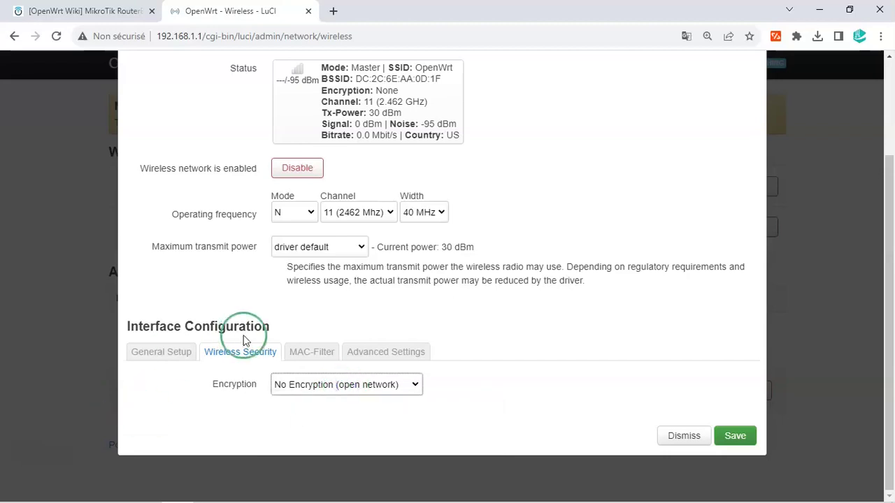
pyautogui.click(308, 352)
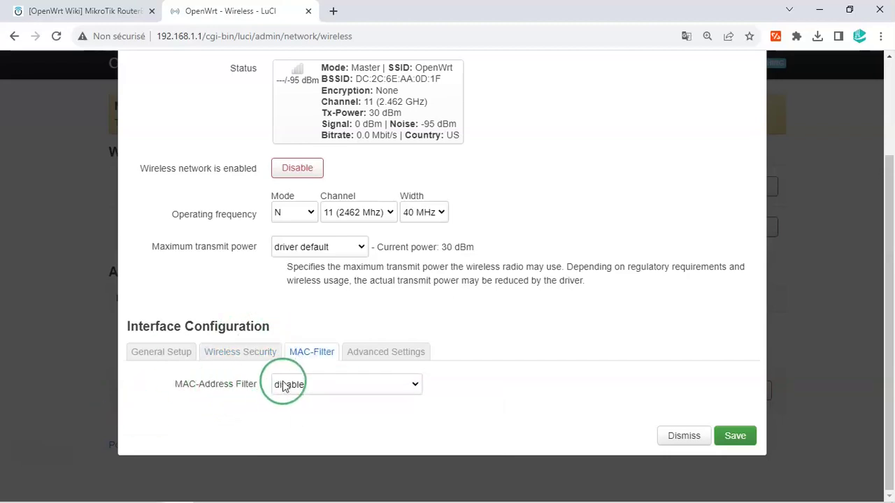
pyautogui.click(413, 386)
pyautogui.click(413, 384)
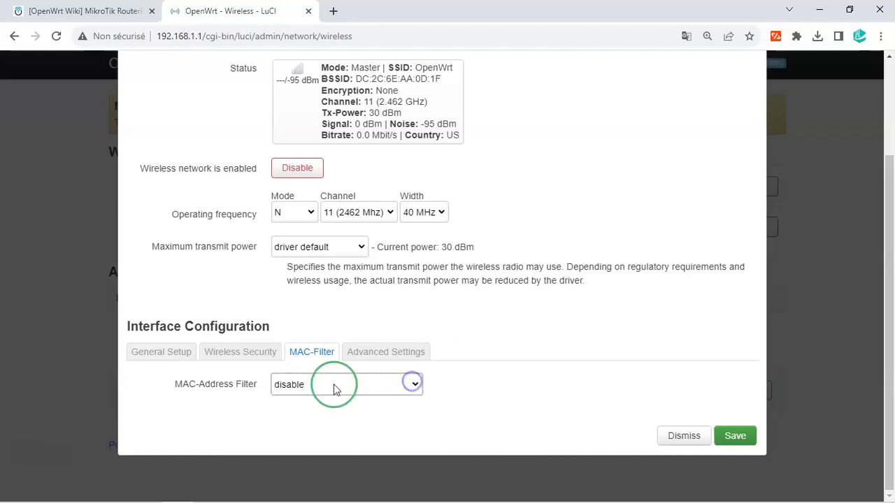
# Review the advanced interface and device settings of the OpenWrt wireless network and save its configuration
pyautogui.click(369, 355)
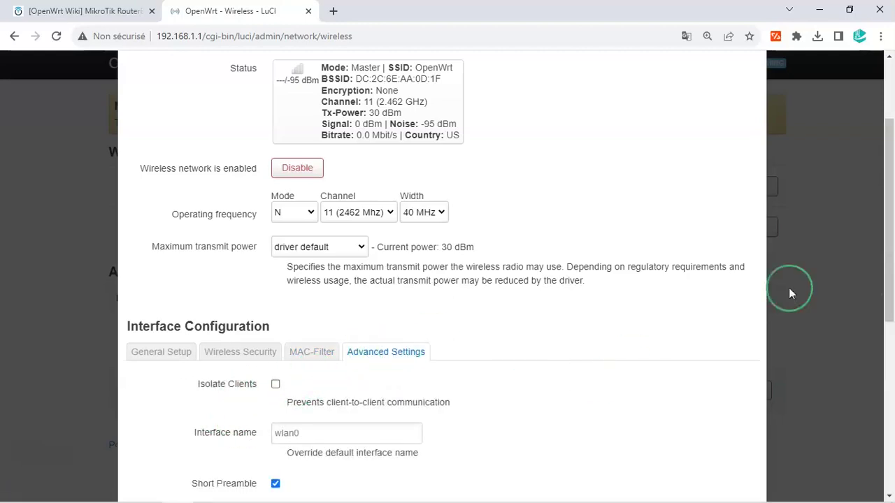
pyautogui.moveTo(891, 276); pyautogui.dragTo(891, 198)
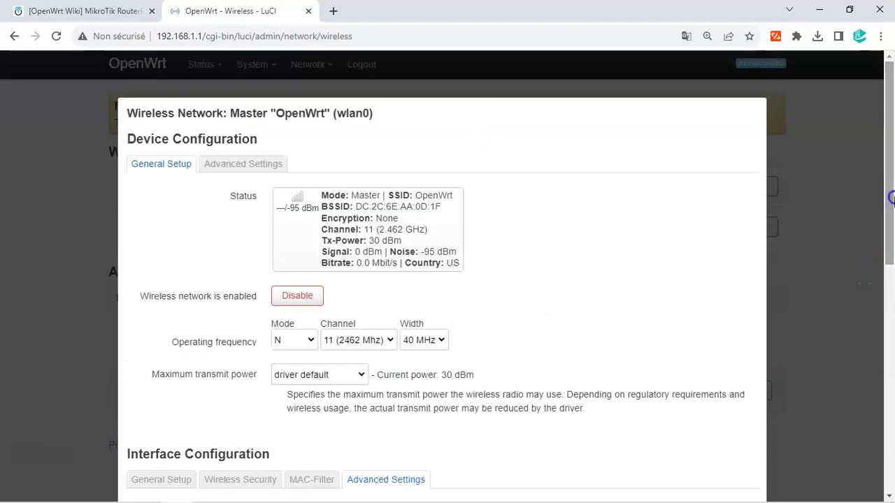
pyautogui.click(243, 168)
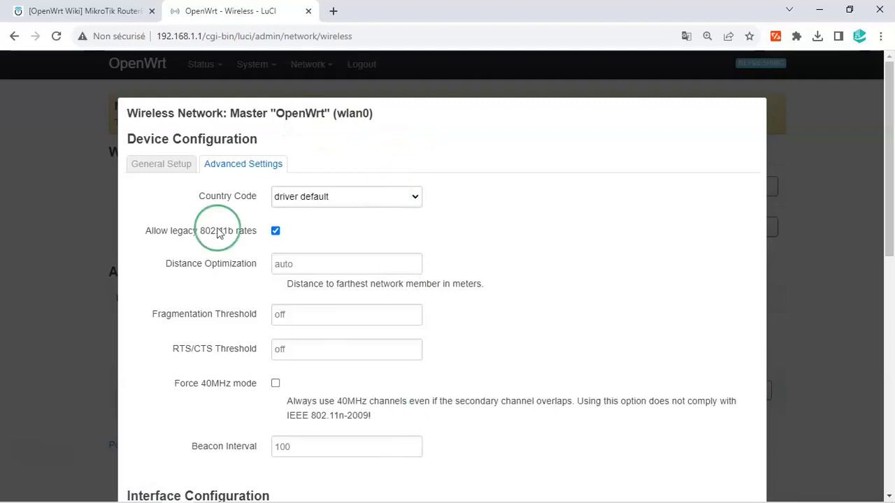
pyautogui.moveTo(890, 196); pyautogui.dragTo(885, 487)
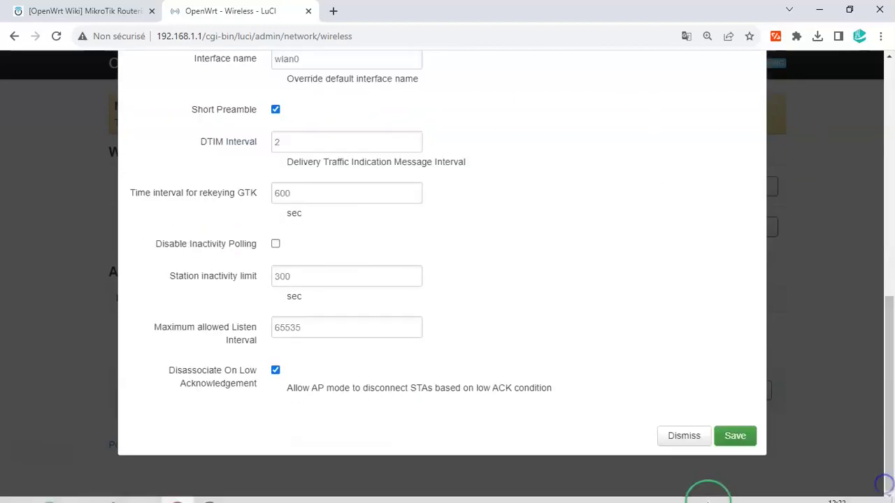
pyautogui.click(733, 435)
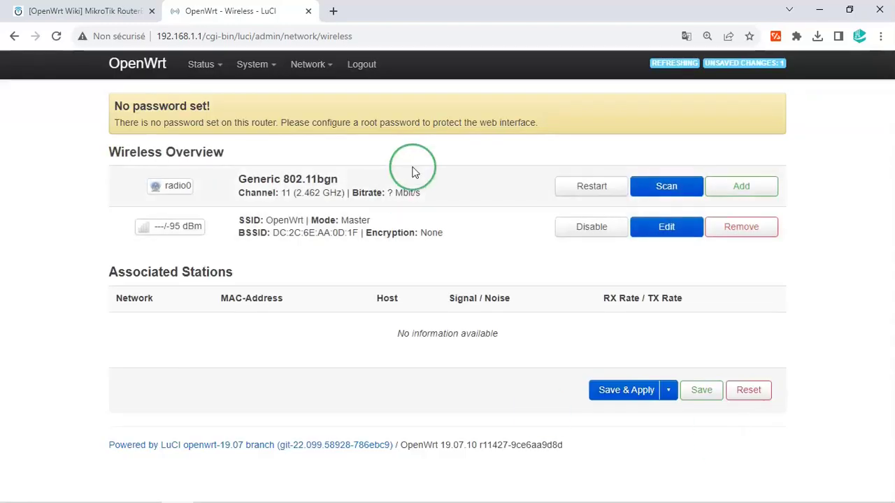
# Edit the LAN interface, setting its IPv4 address to 10.10.10.1 and its netmask to 255.0.0.0
pyautogui.moveTo(307, 66)
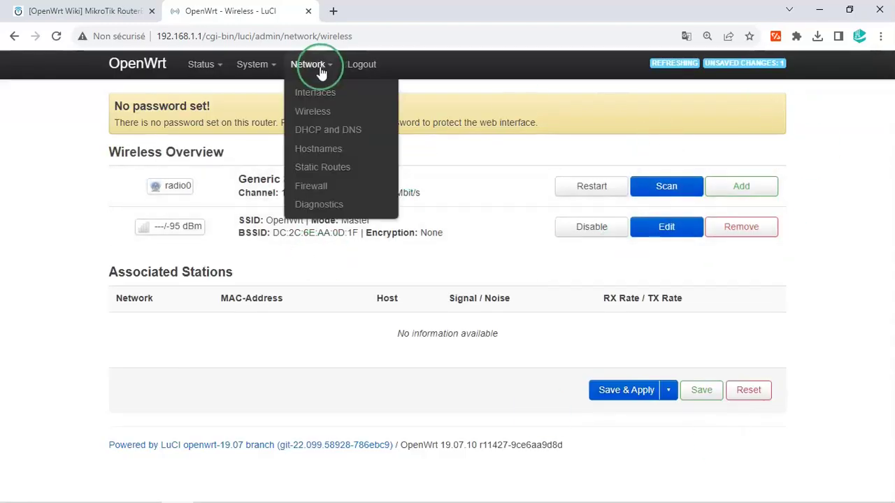
pyautogui.click(321, 93)
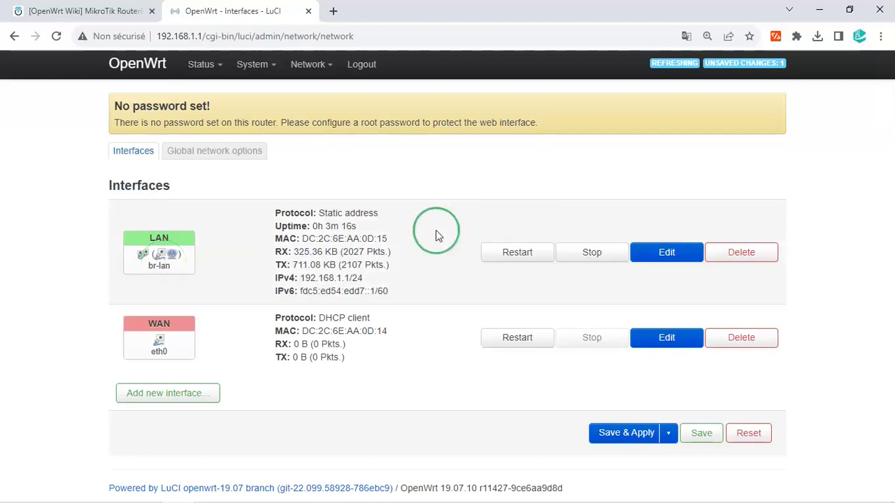
pyautogui.click(667, 254)
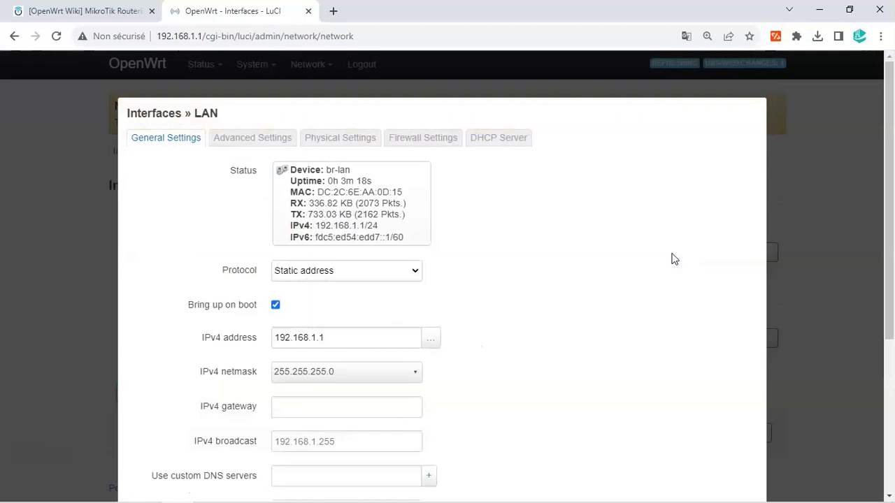
pyautogui.click(350, 337)
pyautogui.press('BackSpace')
pyautogui.press('BackSpace')
pyautogui.press('BackSpace')
pyautogui.press('BackSpace')
pyautogui.press('BackSpace')
pyautogui.press('BackSpace')
pyautogui.press('BackSpace')
pyautogui.press('BackSpace')
pyautogui.write('1')
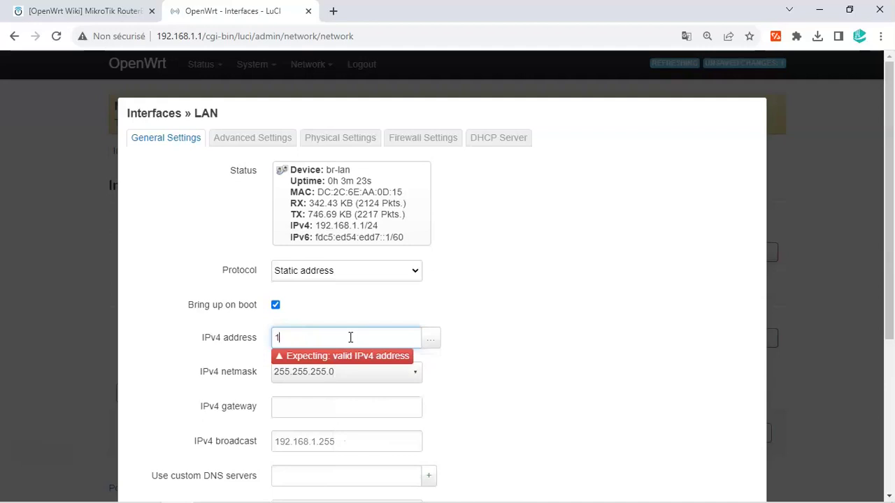
pyautogui.write('0.10.10.1')
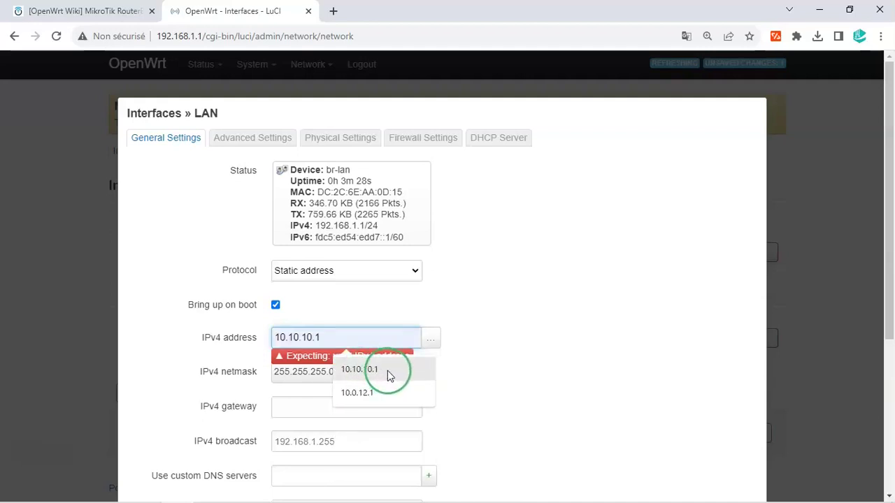
pyautogui.click(389, 376)
pyautogui.click(307, 338)
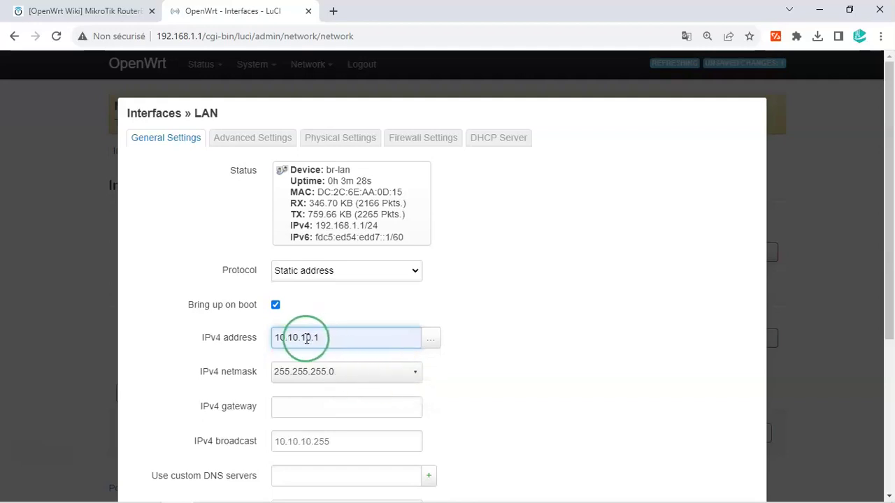
pyautogui.click(349, 371)
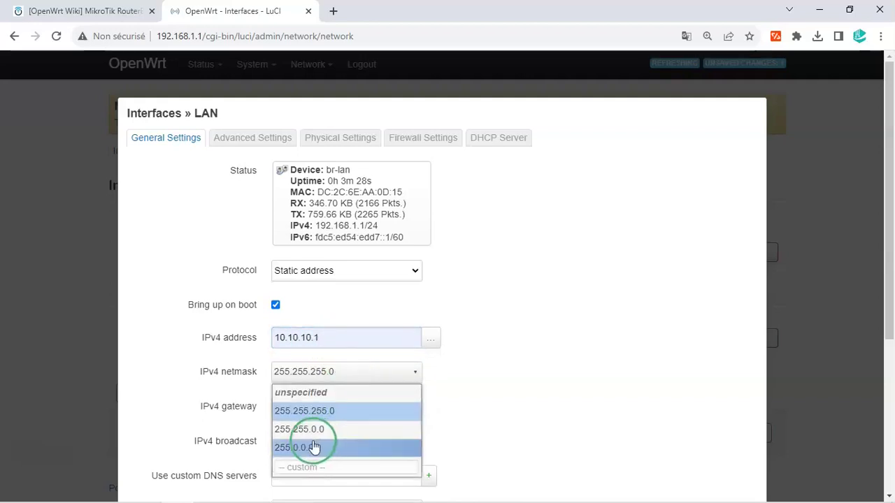
pyautogui.click(313, 448)
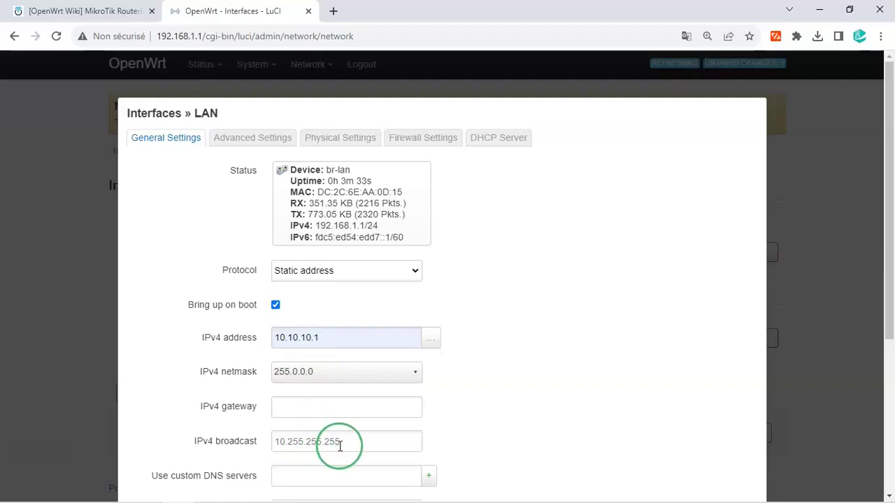
# Add 8.8.8.8 and 1.1.1.1 as custom DNS servers for the LAN interface
pyautogui.scroll(-1, 886, 259)
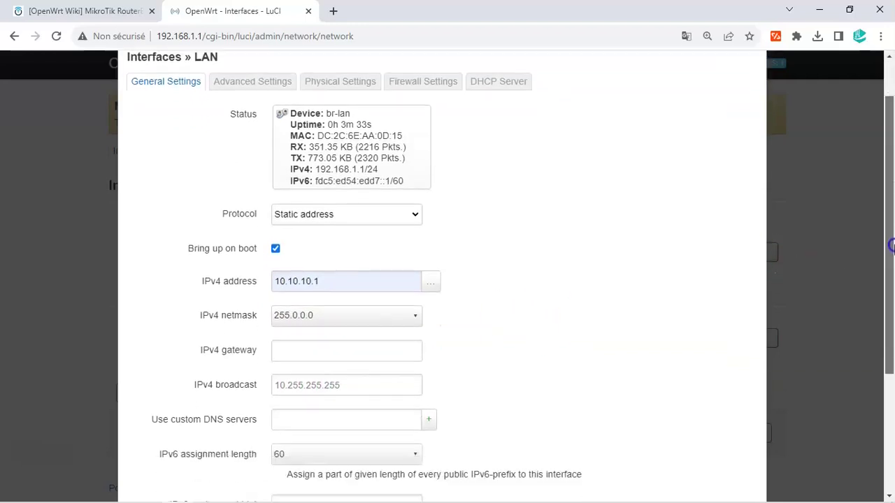
pyautogui.click(282, 392)
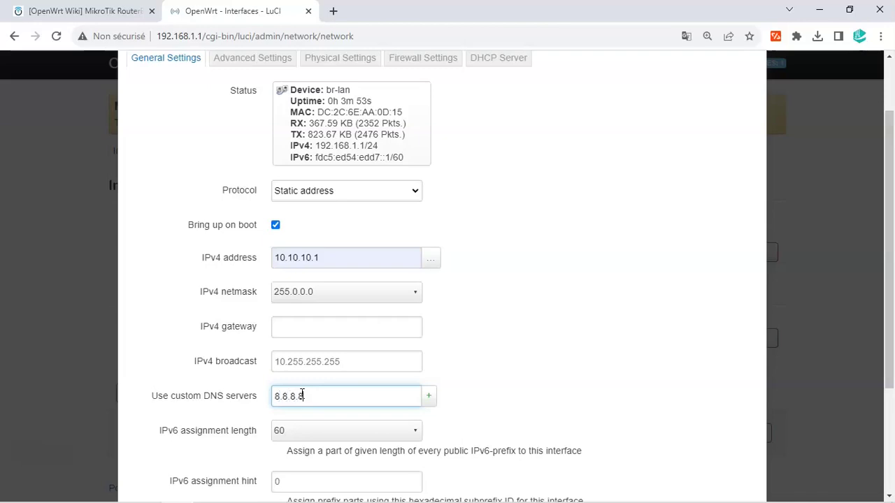
pyautogui.press('Return')
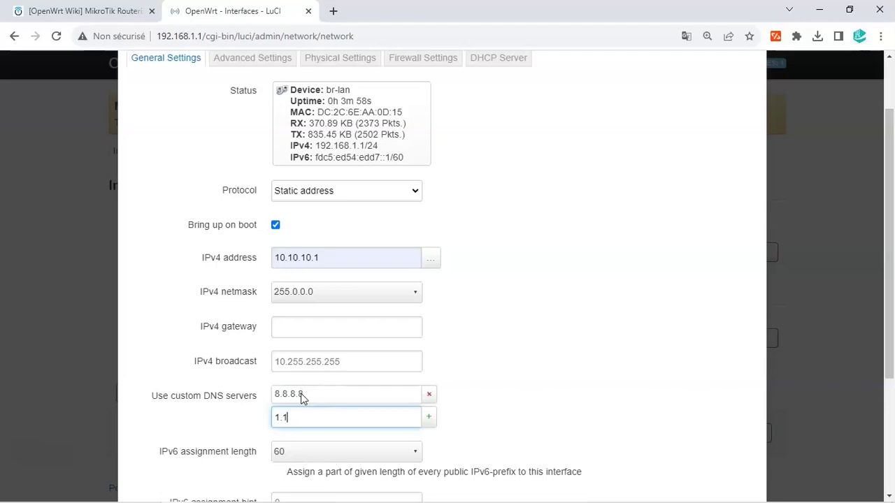
pyautogui.write('1.1.1.1')
pyautogui.press('Return')
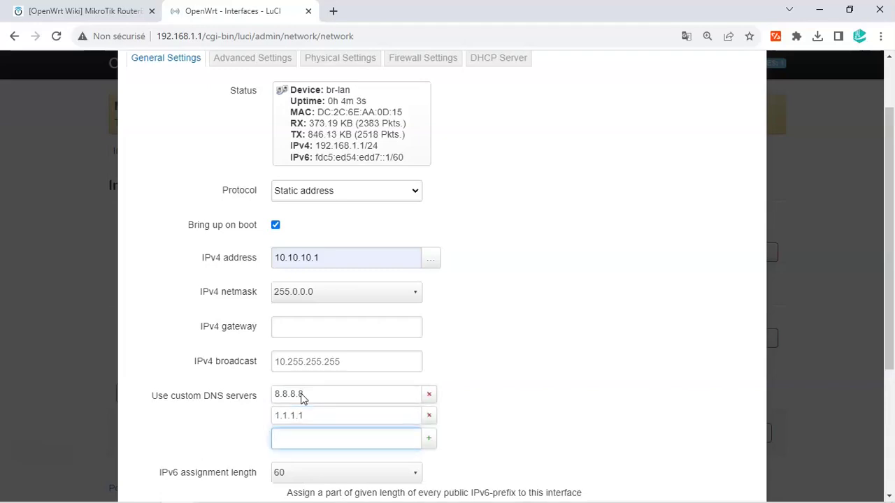
# Save the LAN interface settings and apply all pending changes to the router
pyautogui.moveTo(888, 262); pyautogui.dragTo(886, 425)
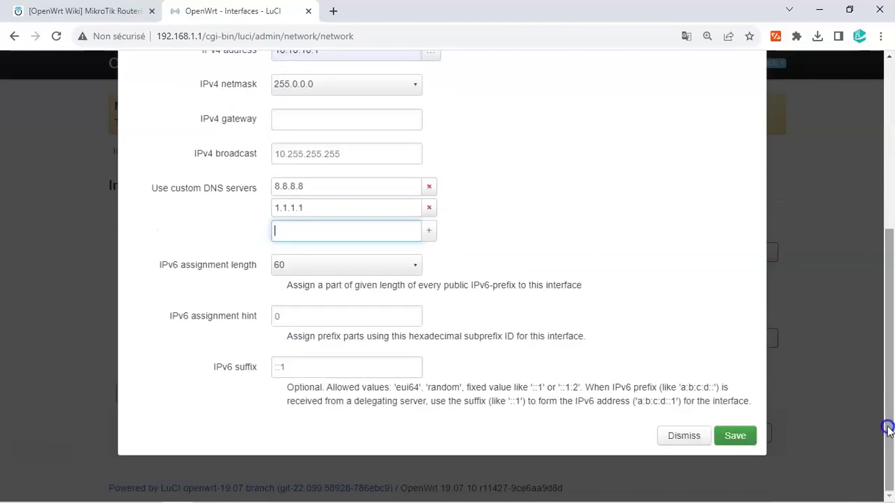
pyautogui.click(730, 437)
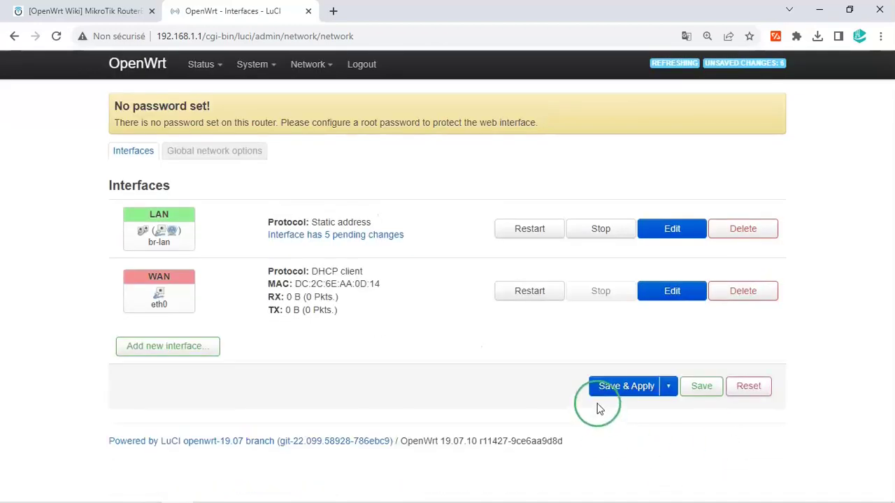
pyautogui.click(635, 390)
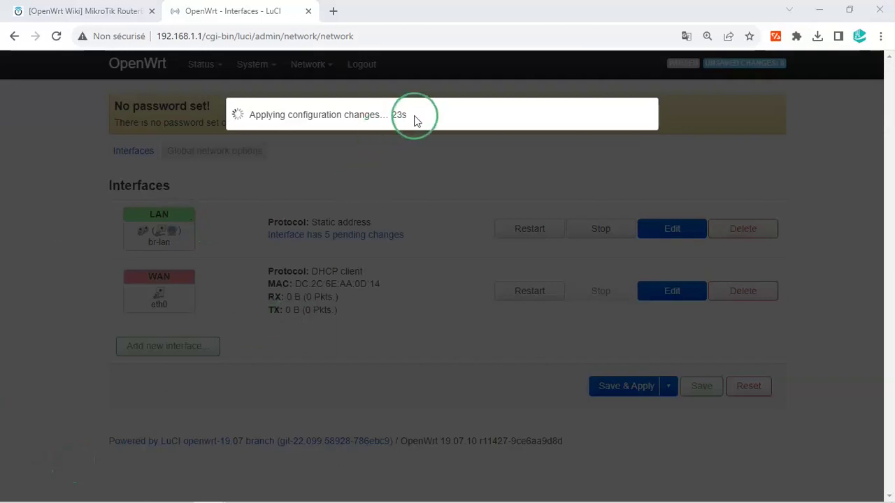
# Connect the computer to the open OpenWrt Wi-Fi network
pyautogui.moveTo(547, 500)
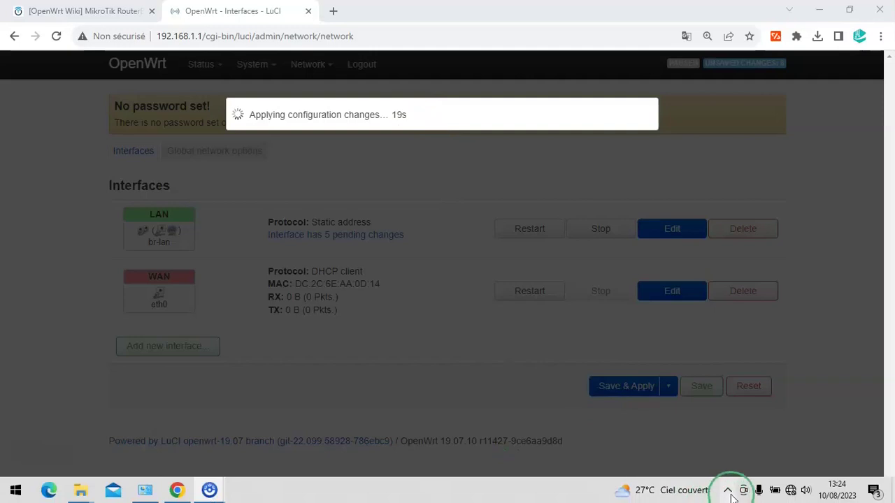
pyautogui.moveTo(524, 491)
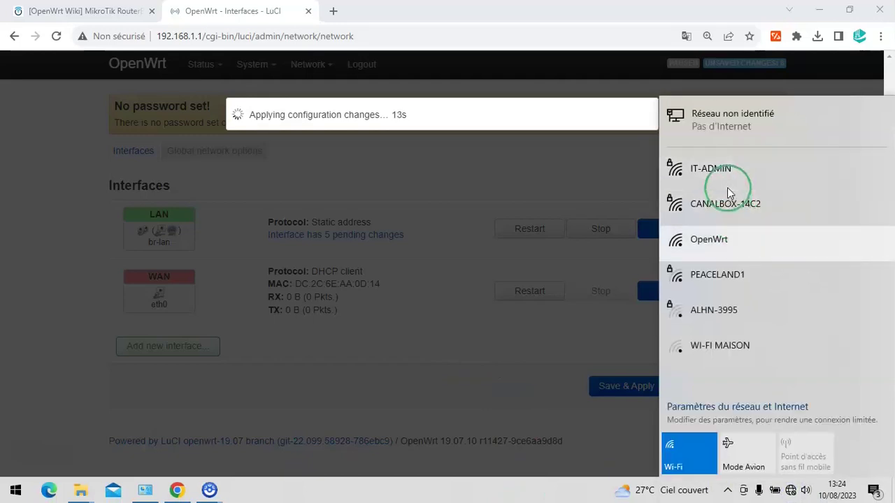
pyautogui.click(717, 254)
pyautogui.click(729, 306)
pyautogui.click(856, 331)
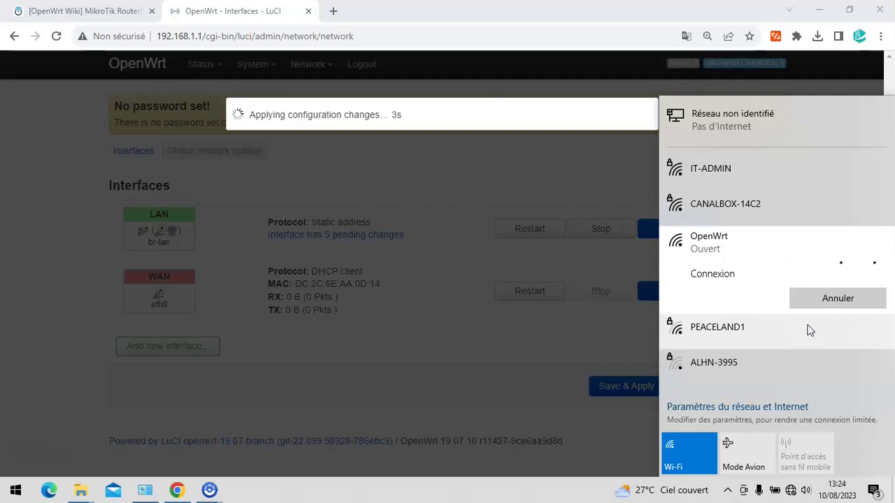
pyautogui.click(776, 272)
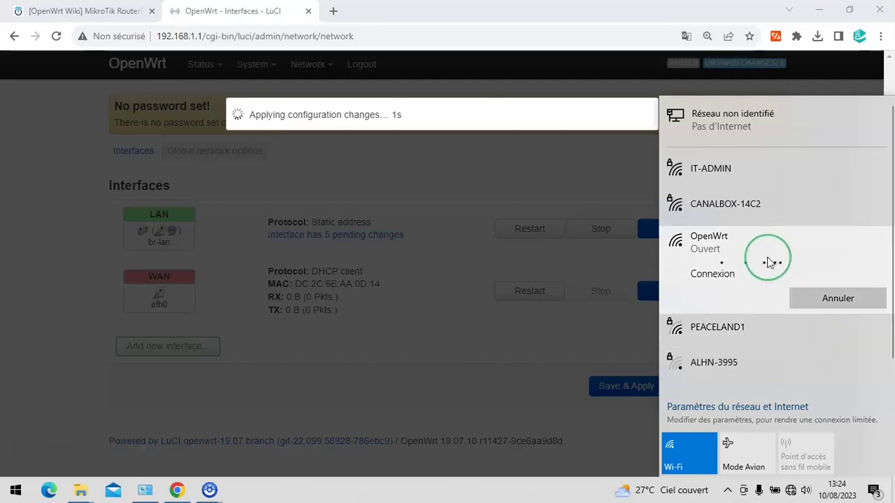
pyautogui.click(552, 259)
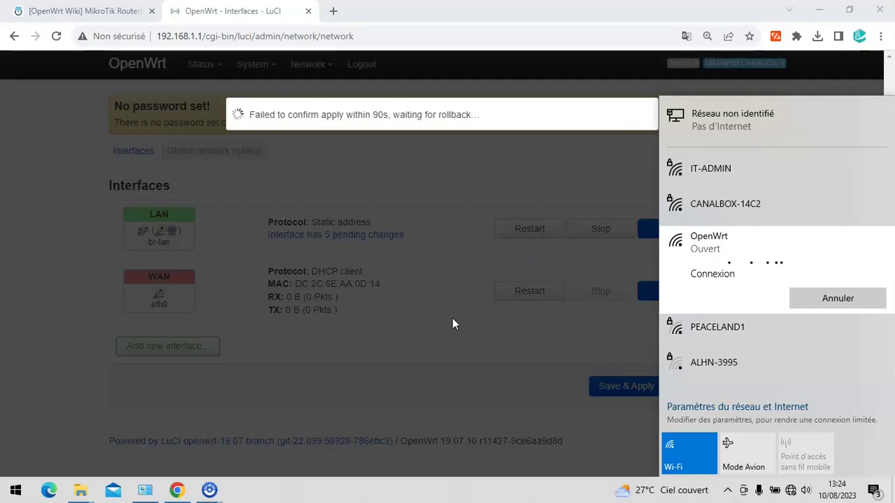
# Set the computer's Ethernet adapter to obtain its IPv4 address automatically and save the adapter's properties
pyautogui.click(245, 492)
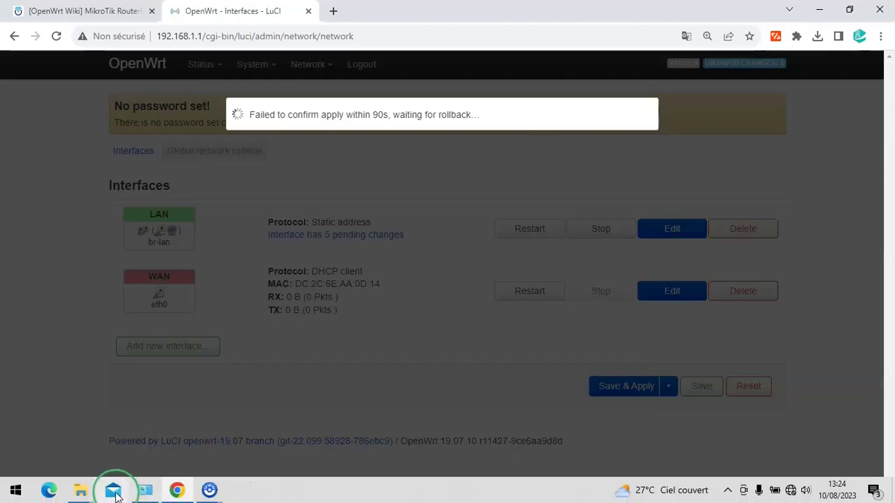
pyautogui.click(143, 492)
pyautogui.click(215, 75)
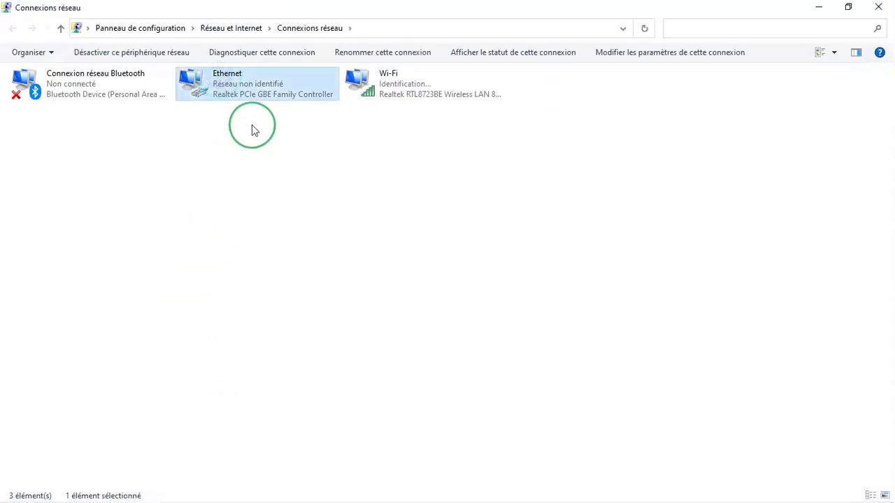
pyautogui.rightClick(251, 89)
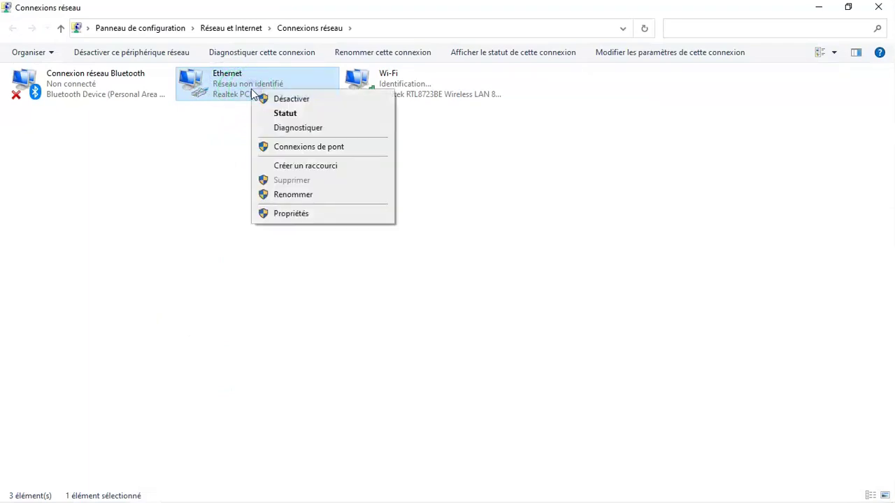
pyautogui.click(283, 212)
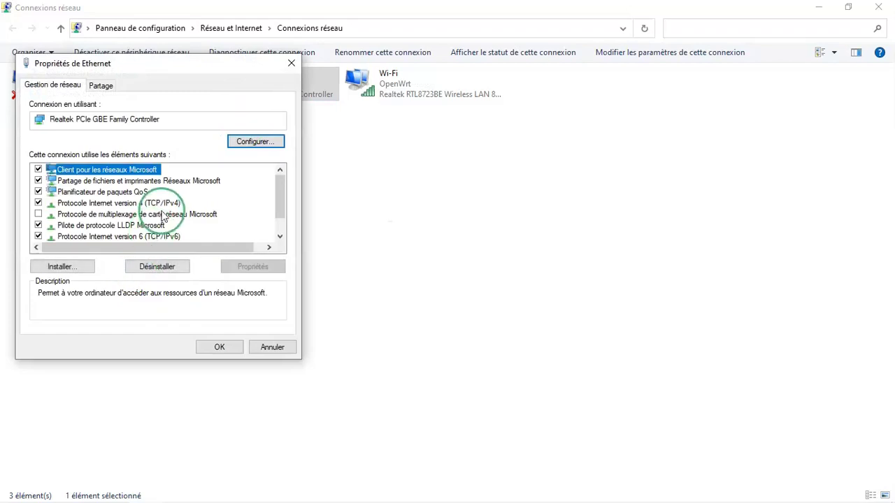
pyautogui.doubleClick(158, 207)
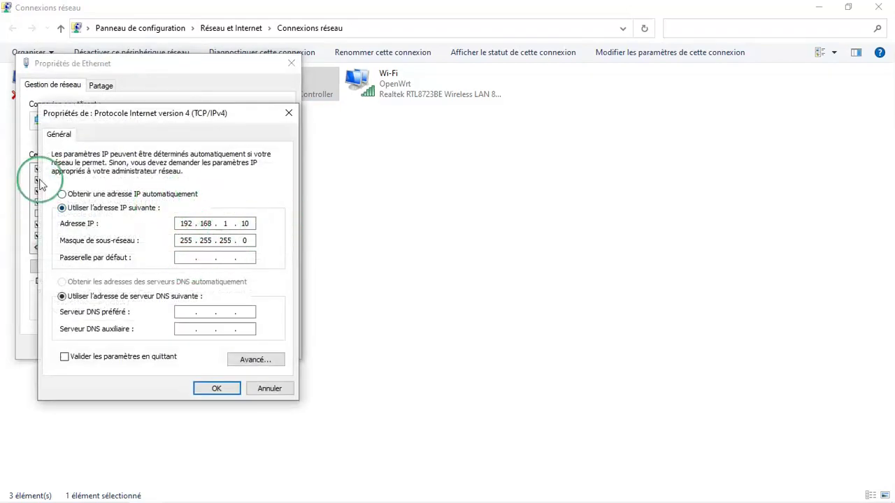
pyautogui.click(61, 194)
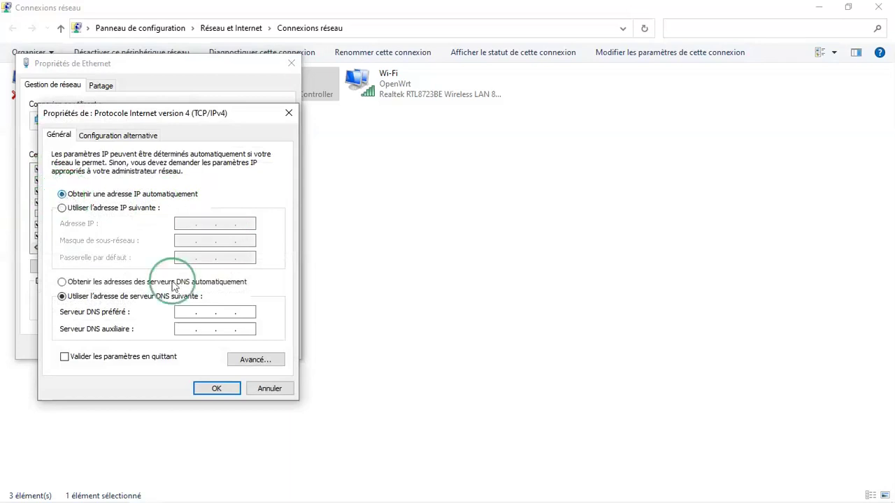
pyautogui.click(217, 388)
pyautogui.click(231, 347)
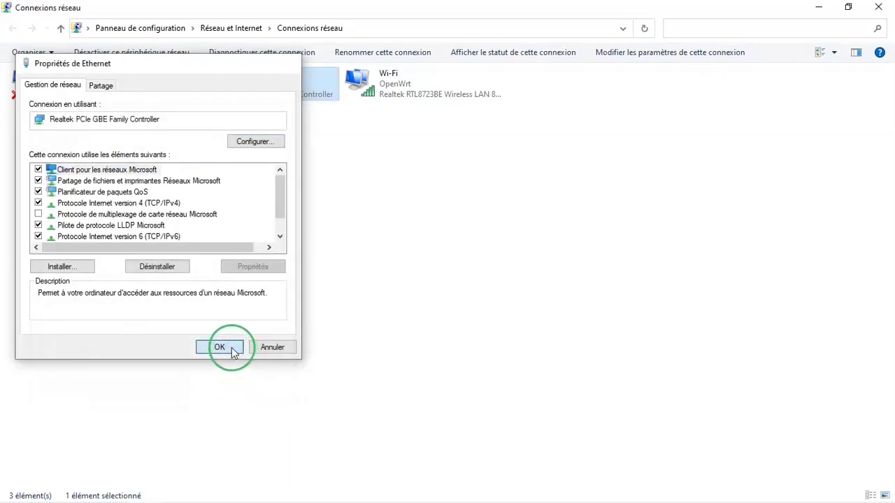
# Open the router's web interface at openwrt.lan in a new browser tab and log in as root
pyautogui.moveTo(317, 500)
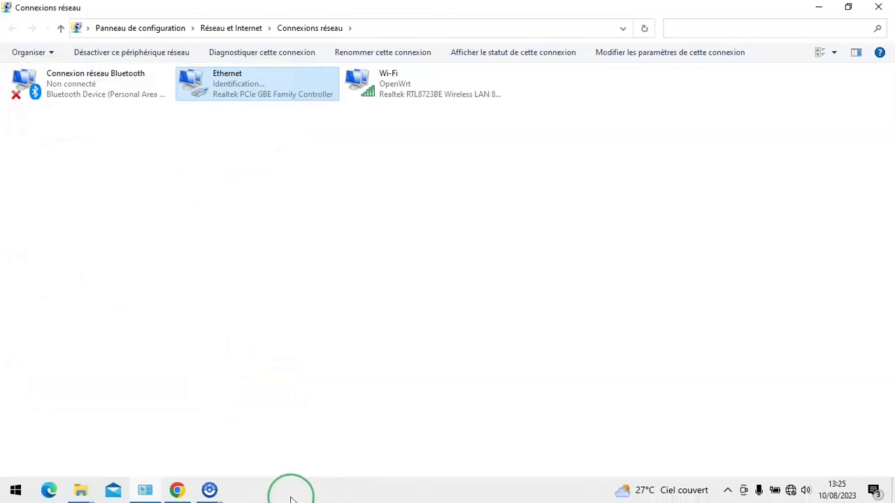
pyautogui.click(177, 490)
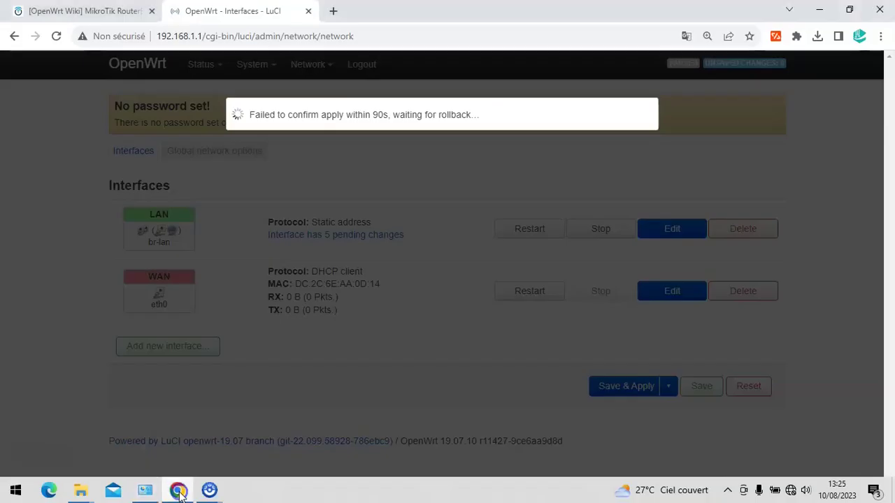
pyautogui.click(333, 10)
pyautogui.write('op')
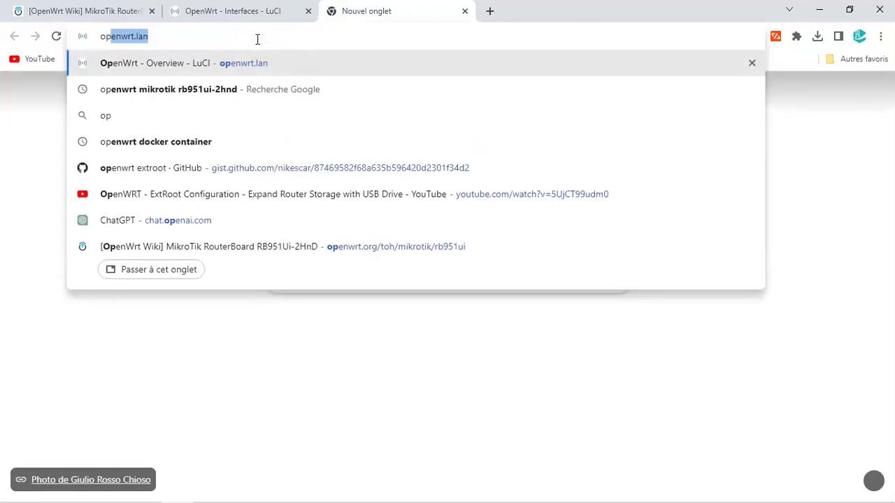
pyautogui.press('Return')
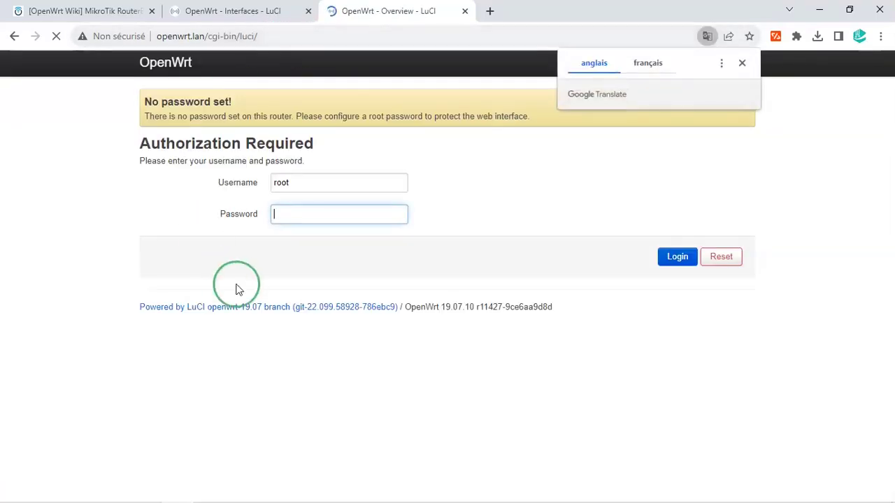
pyautogui.click(677, 258)
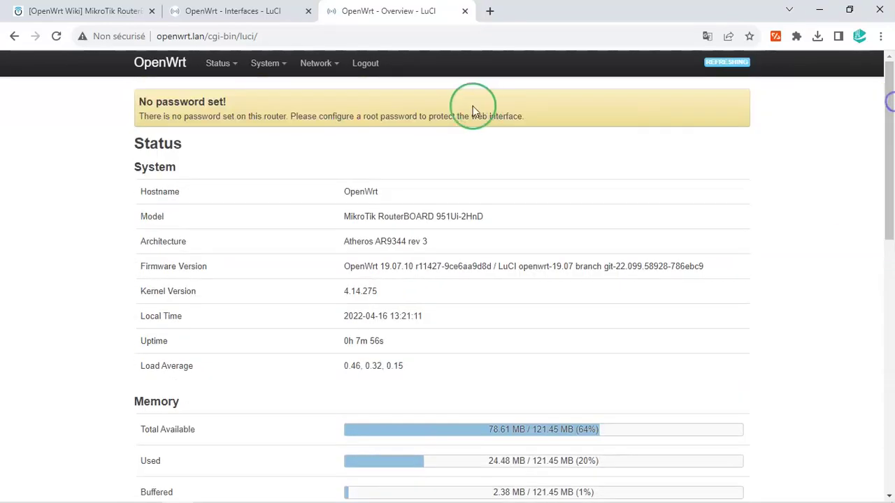
# Edit the LAN interface again, giving it the IPv4 address 10.10.10.1 and the netmask 255.0.0.0
pyautogui.moveTo(312, 65)
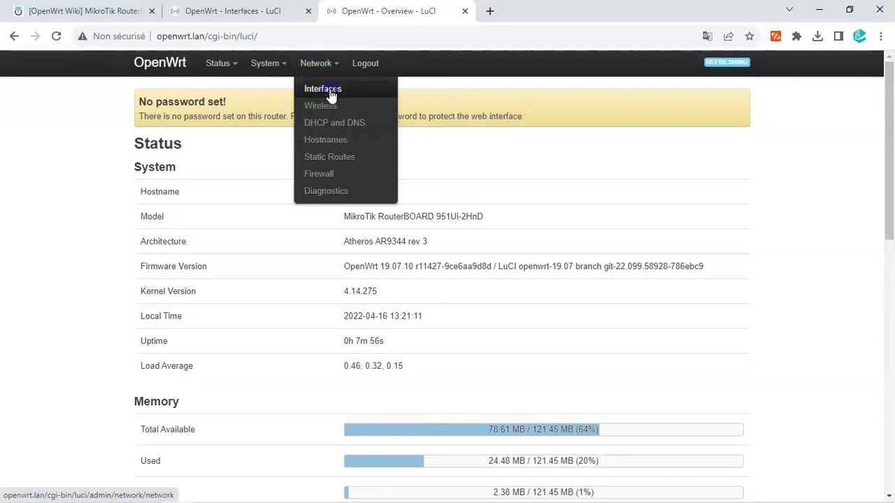
pyautogui.click(331, 96)
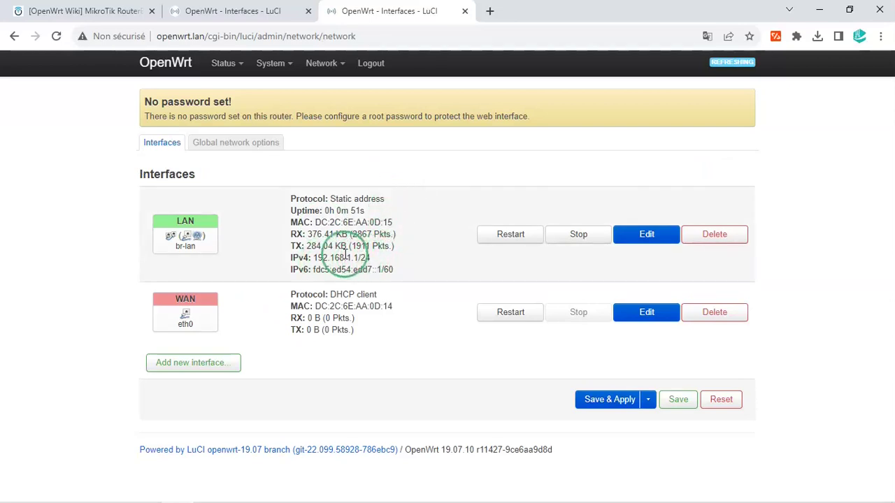
pyautogui.click(629, 234)
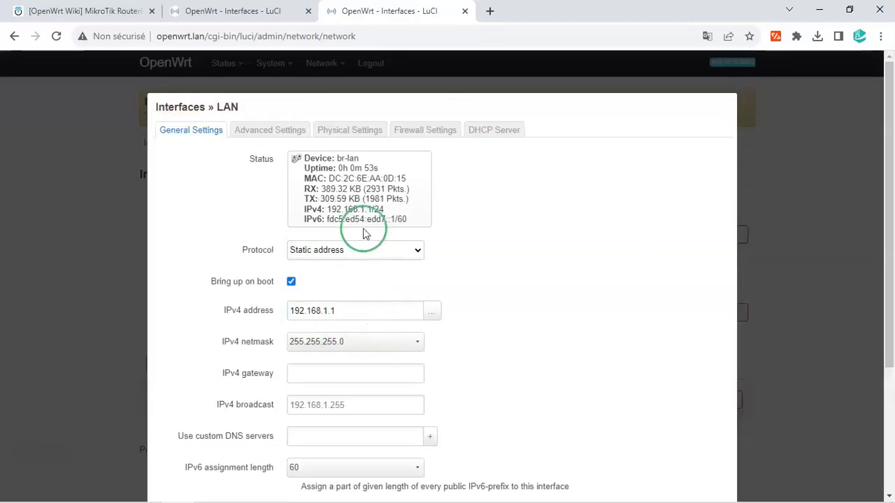
pyautogui.click(344, 320)
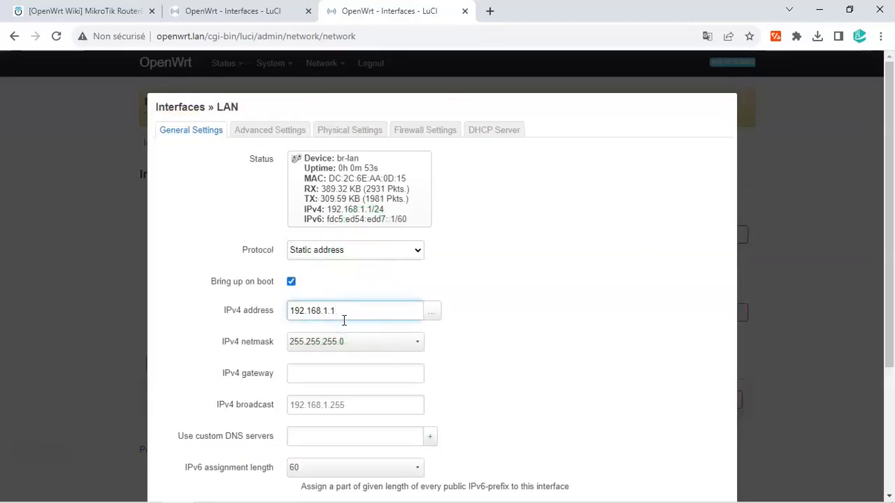
pyautogui.press('BackSpace')
pyautogui.press('BackSpace')
pyautogui.press('BackSpace')
pyautogui.press('BackSpace')
pyautogui.press('BackSpace')
pyautogui.press('BackSpace')
pyautogui.press('BackSpace')
pyautogui.press('BackSpace')
pyautogui.write('101')
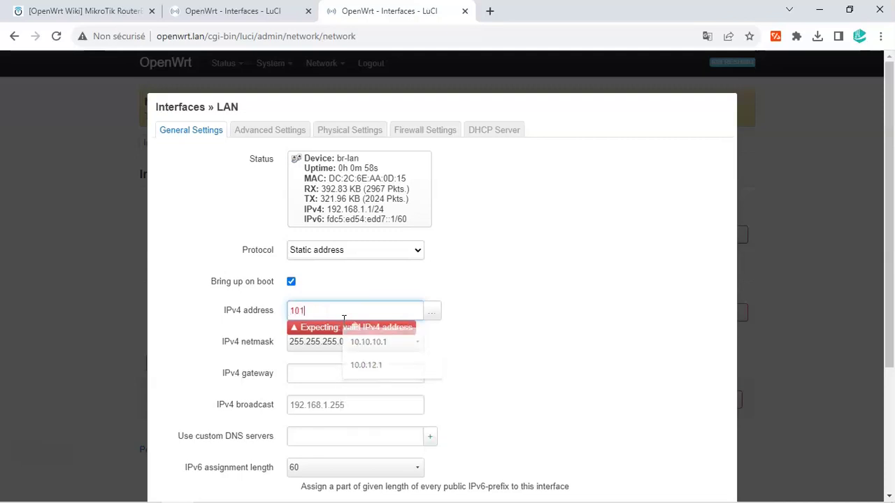
pyautogui.press('BackSpace')
pyautogui.write('.10.10.1')
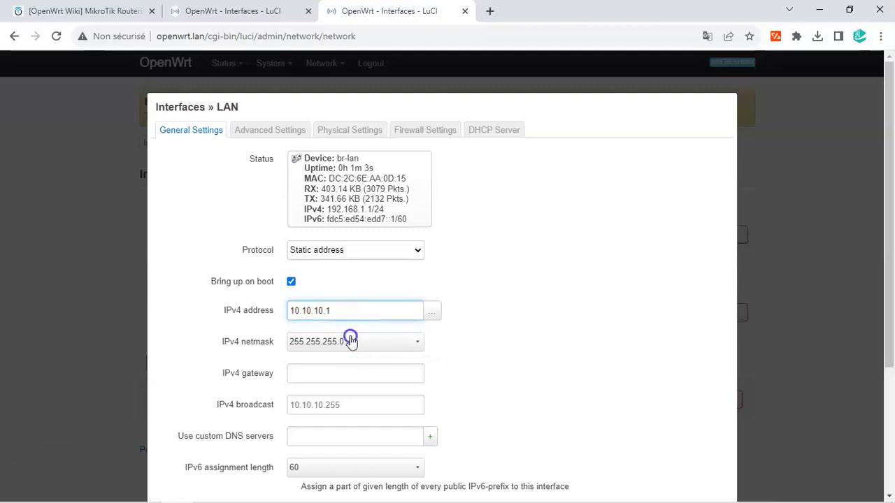
pyautogui.click(351, 340)
pyautogui.click(320, 412)
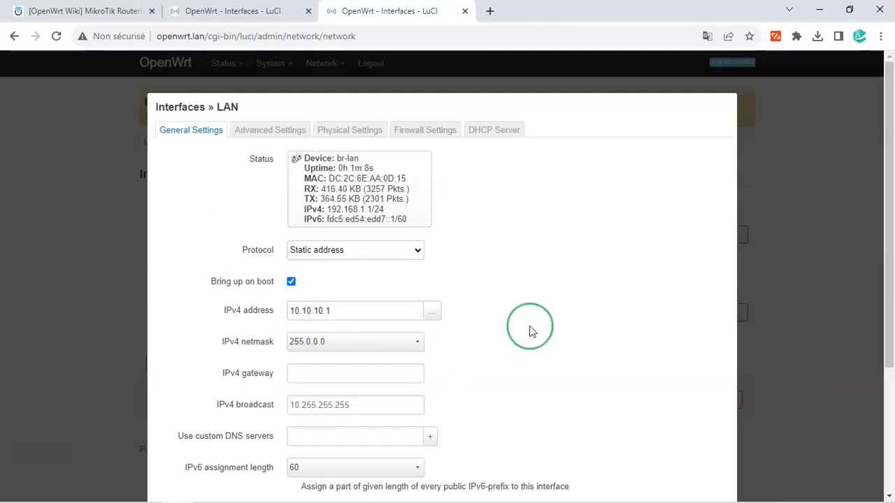
# Add 8.8.8.8 as a custom DNS server for the LAN interface and save the interface settings
pyautogui.moveTo(892, 195); pyautogui.dragTo(892, 306)
pyautogui.click(347, 270)
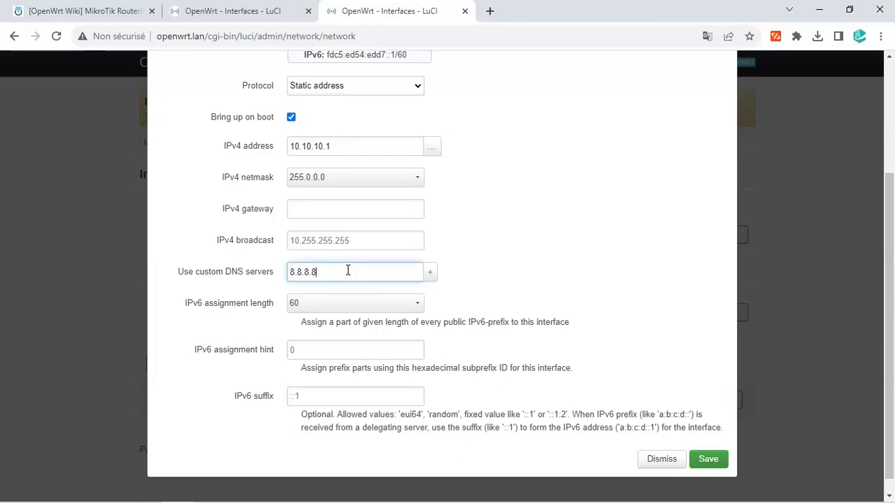
pyautogui.write('8.8.8.8')
pyautogui.press('Return')
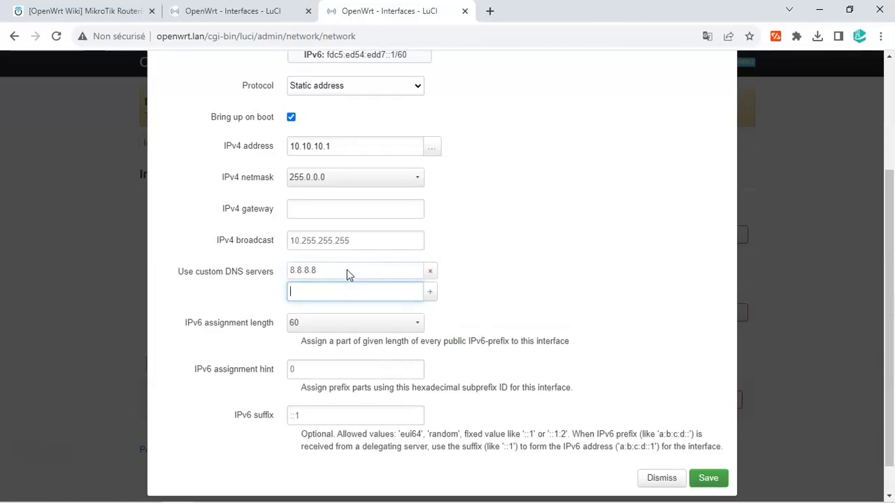
pyautogui.click(705, 479)
pyautogui.click(499, 247)
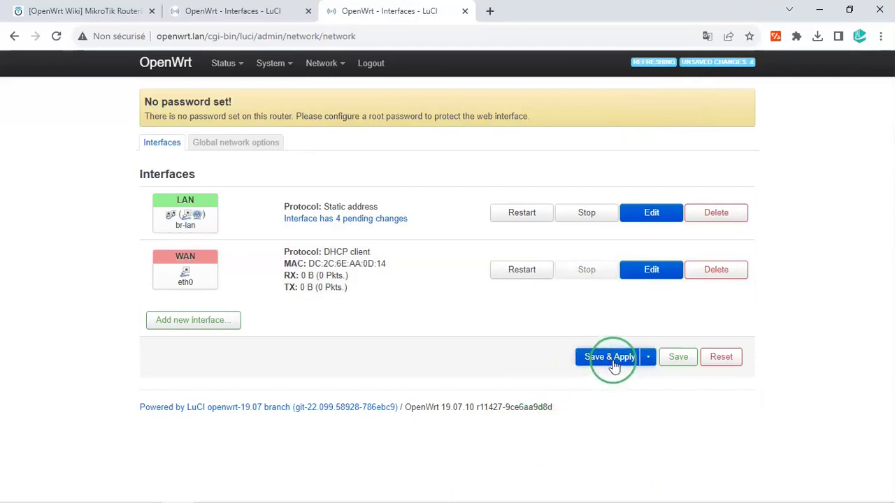
# Reopen the LAN interface and turn off its builtin IPv6-management
pyautogui.click(651, 211)
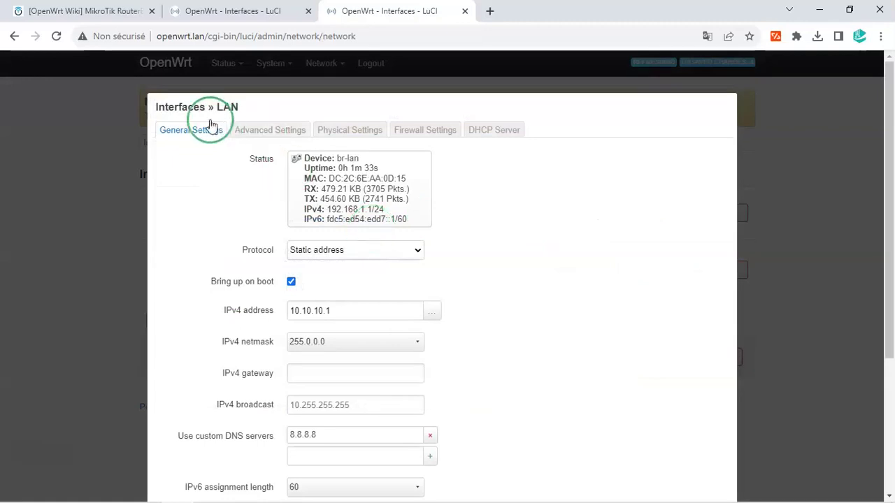
pyautogui.click(238, 127)
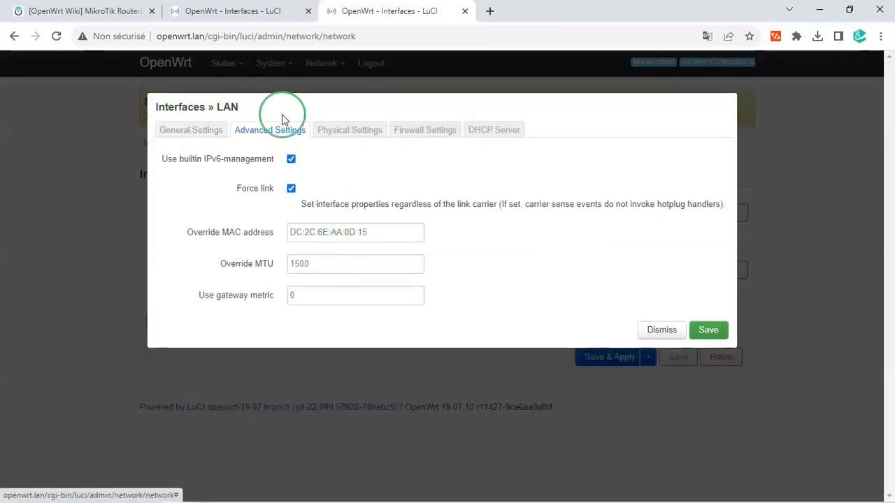
pyautogui.click(291, 159)
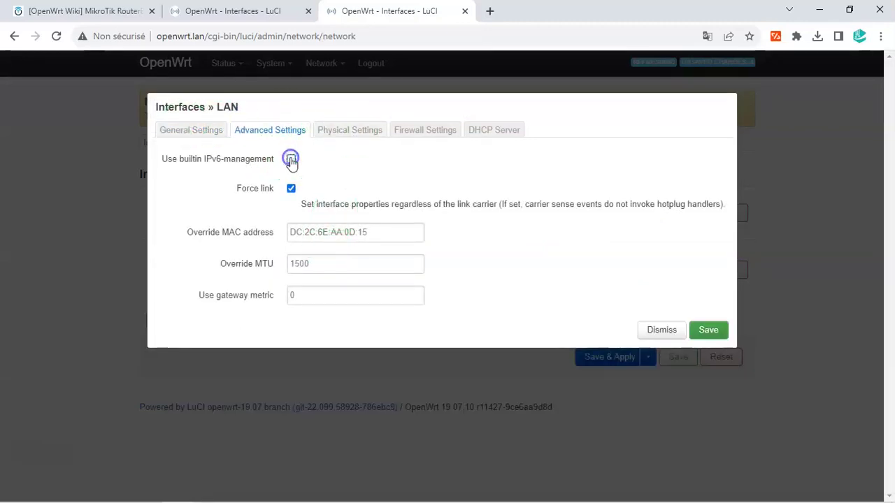
# Disable the Router Advertisement-Service and DHCPv6-Service on the LAN's DHCP server and save the interface settings
pyautogui.click(324, 130)
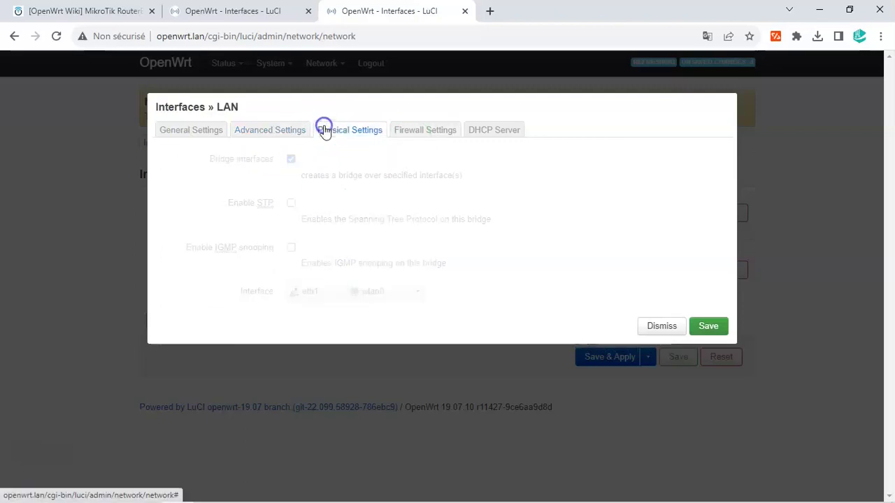
pyautogui.click(425, 133)
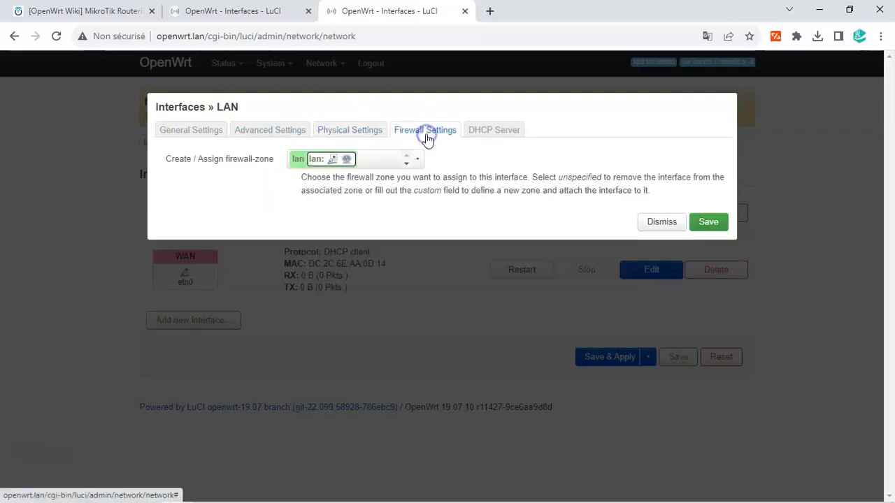
pyautogui.click(512, 130)
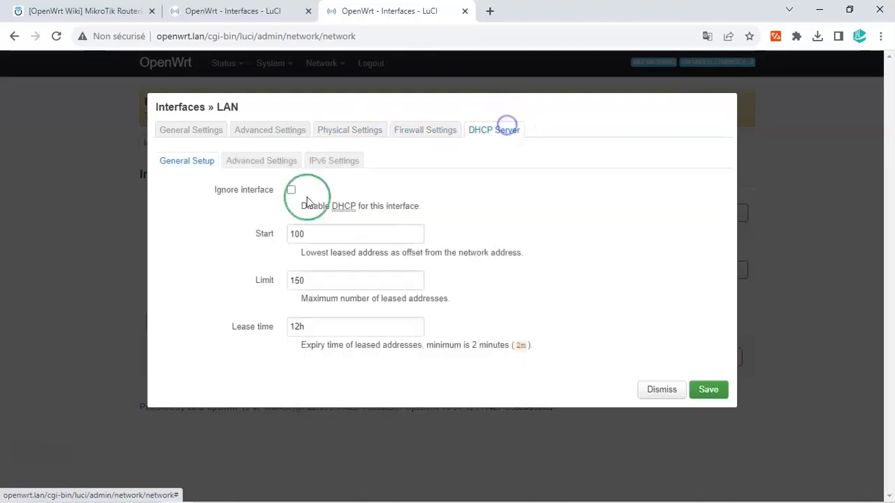
pyautogui.click(341, 173)
pyautogui.click(331, 189)
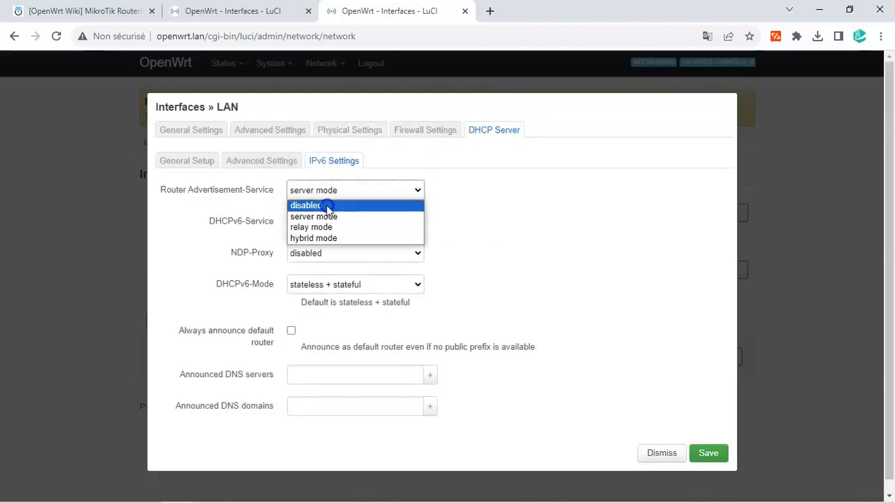
pyautogui.click(326, 206)
pyautogui.click(323, 222)
pyautogui.click(324, 236)
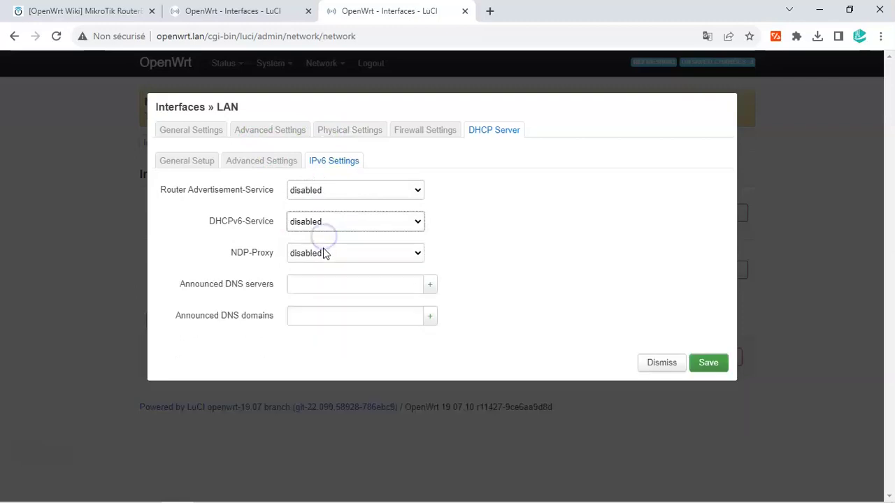
pyautogui.click(701, 364)
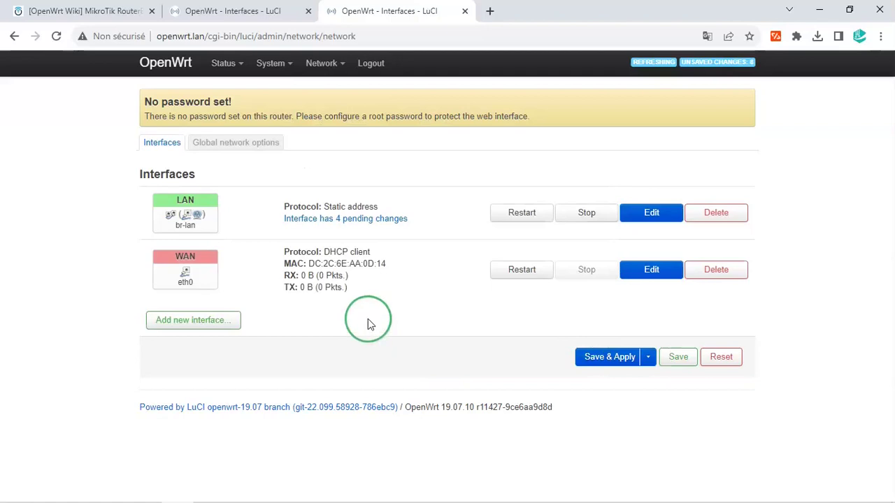
# Apply all pending interface changes to the router
pyautogui.click(614, 356)
pyautogui.click(455, 118)
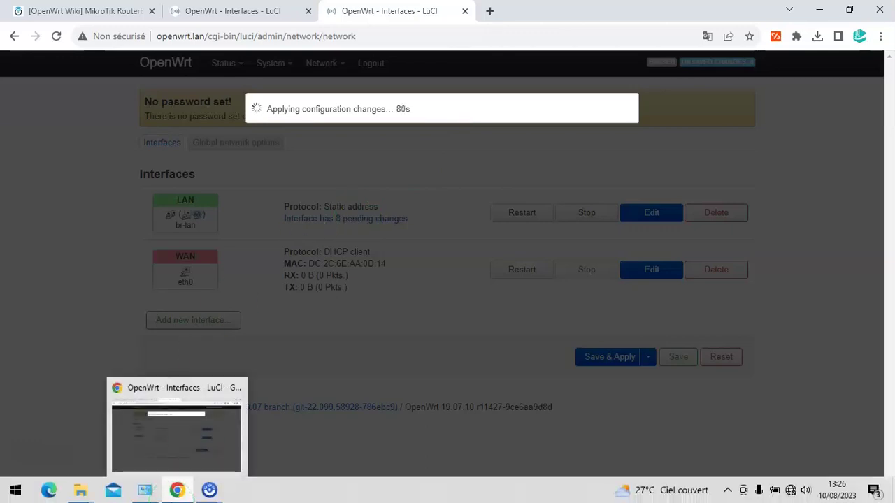
pyautogui.moveTo(80, 490)
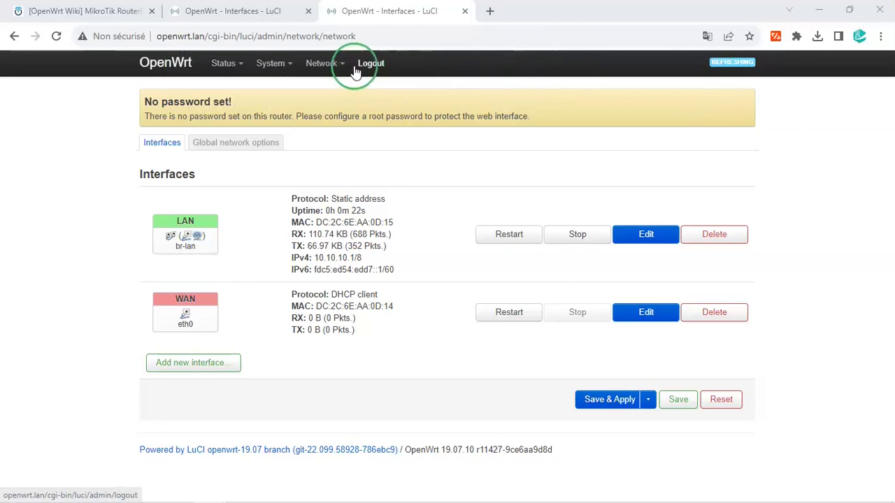
# Reboot the router from OpenWrt's system reboot page
pyautogui.moveTo(339, 70)
pyautogui.moveTo(263, 63)
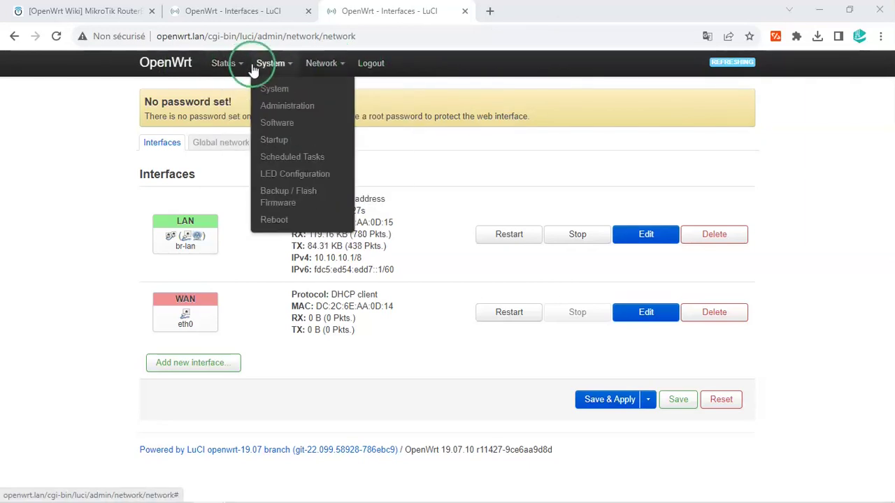
pyautogui.click(283, 223)
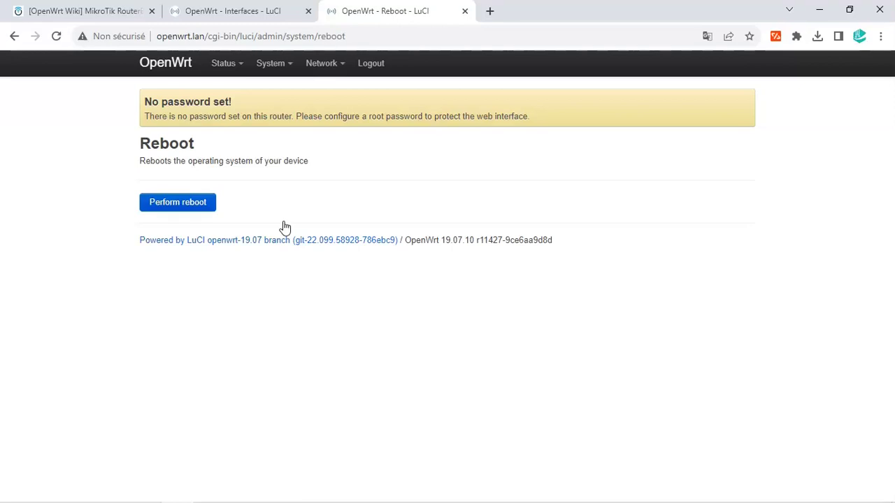
pyautogui.click(147, 204)
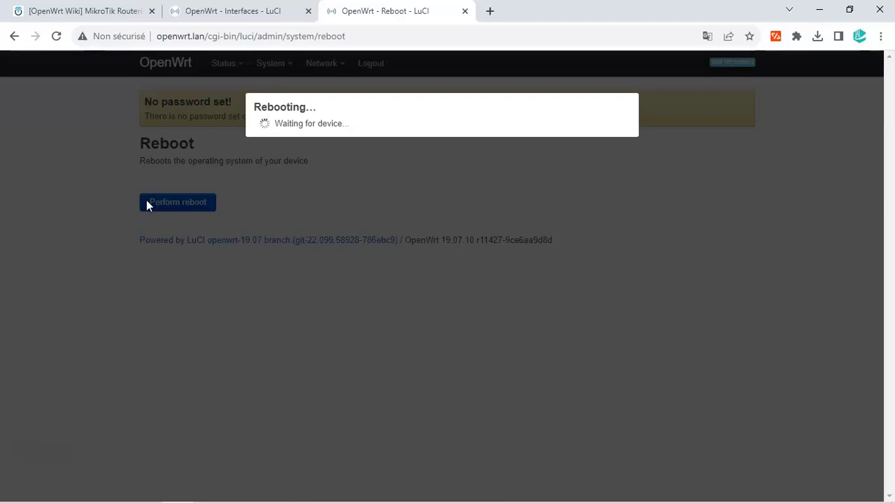
pyautogui.click(144, 216)
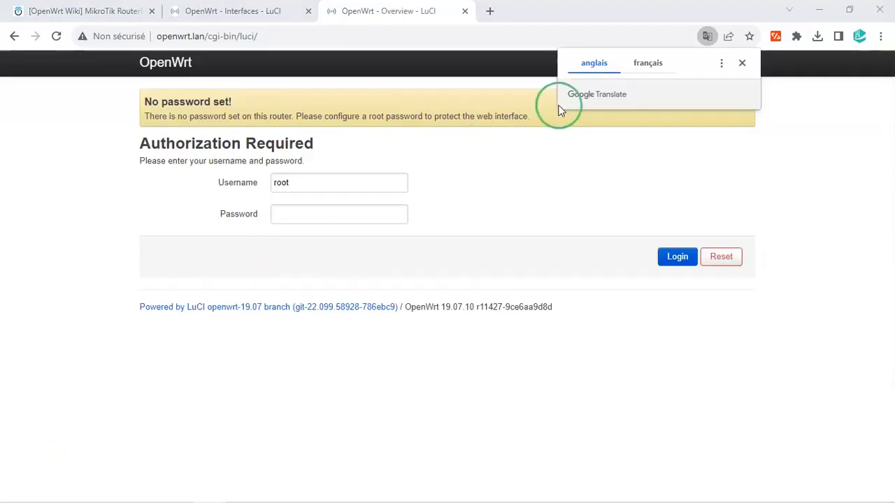
# Dismiss the translation prompt and log back in to OpenWrt as root with the password left blank
pyautogui.click(459, 103)
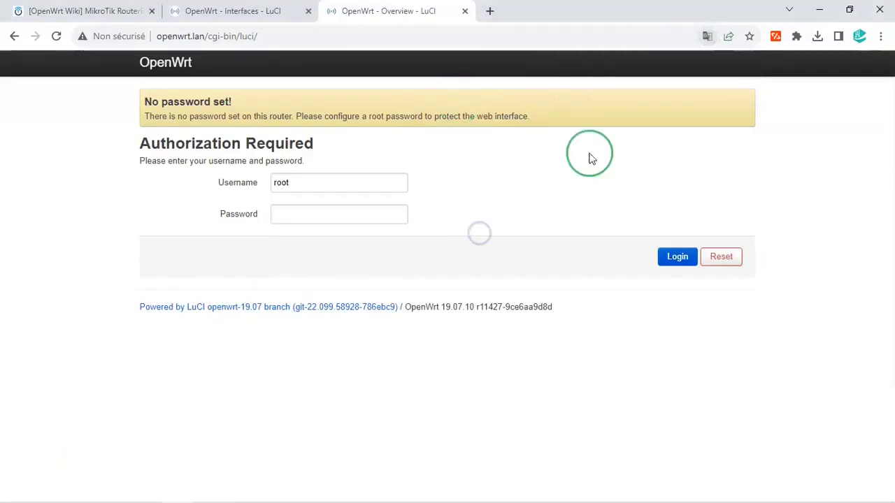
pyautogui.click(677, 257)
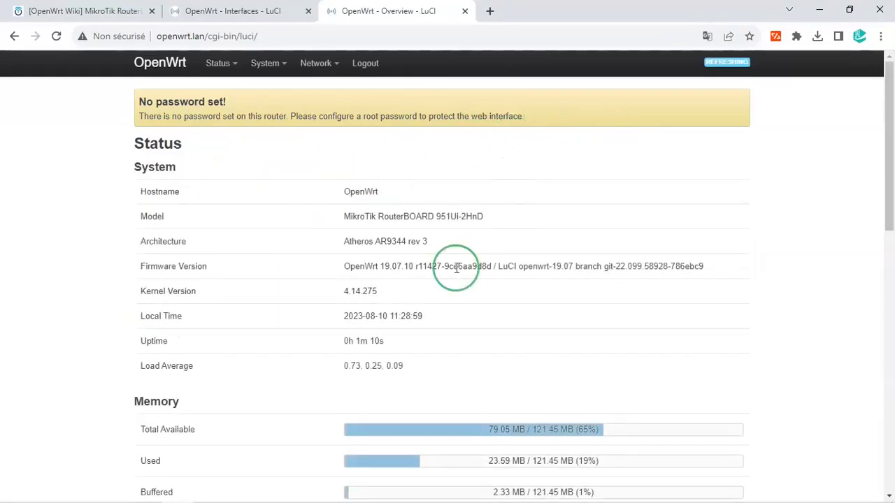
pyautogui.moveTo(890, 70)
pyautogui.mouseDown()
pyautogui.moveTo(891, 126)
pyautogui.moveTo(890, 70)
pyautogui.mouseUp()
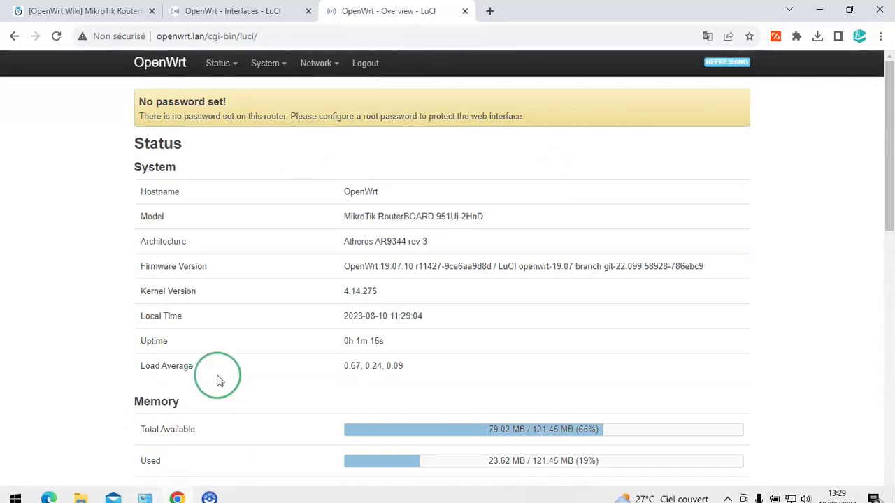
pyautogui.click(13, 307)
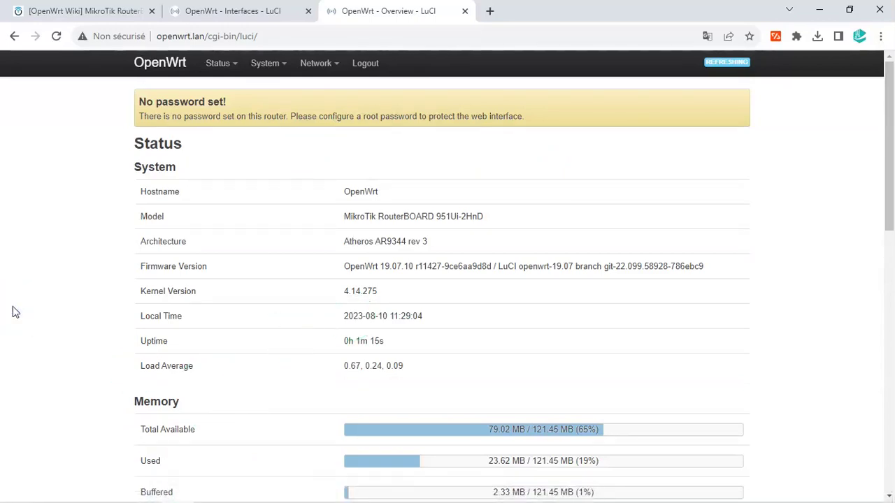
# Open a Windows command prompt, ping 8.8.8.8 to test internet connectivity, and stop the ping
pyautogui.press('super+r')
pyautogui.press('Return')
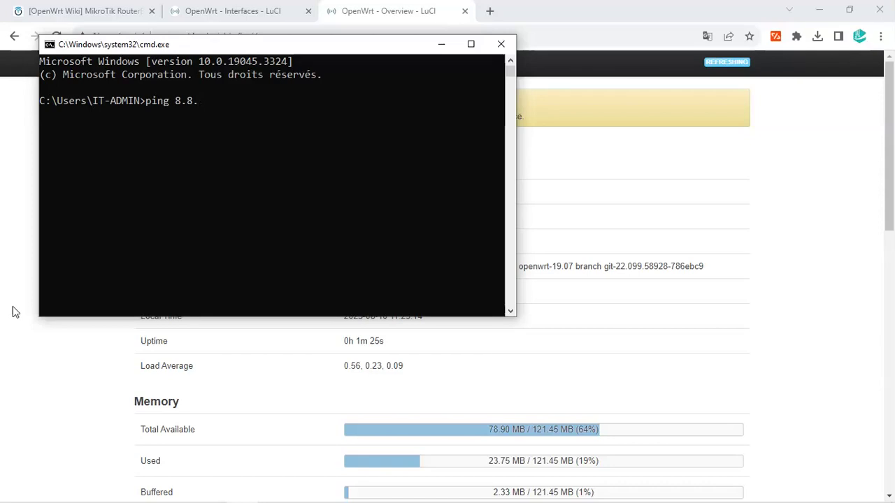
pyautogui.press('Return')
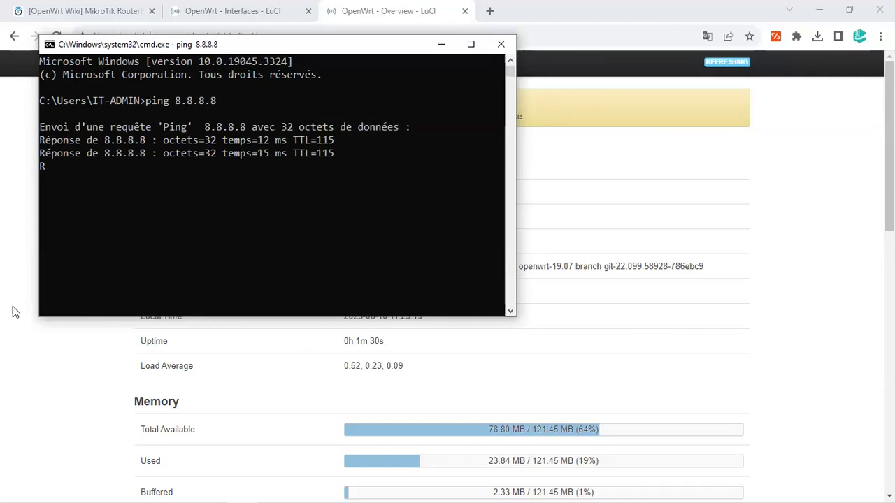
pyautogui.hotkey('ctrl', 'c')
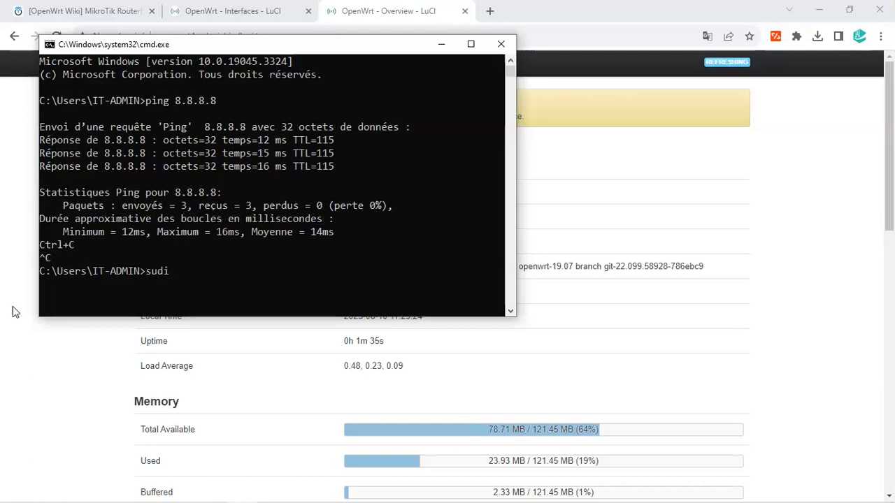
pyautogui.write('ssh root@10.10.10.')
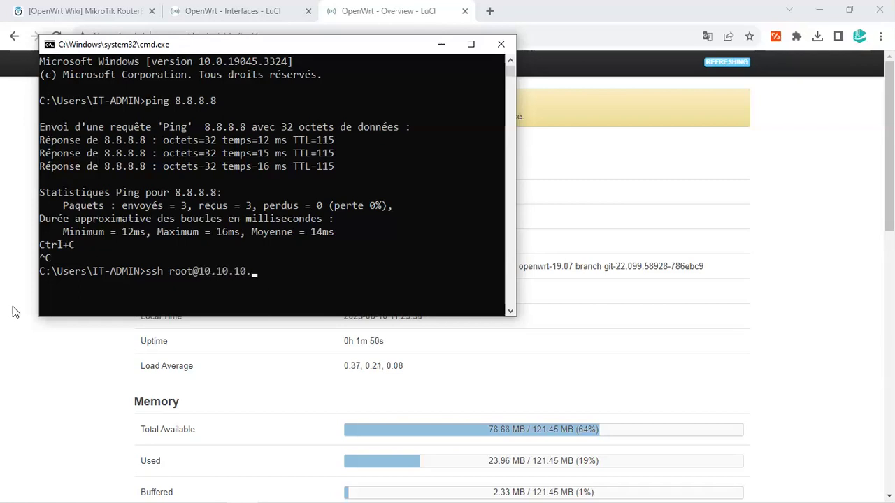
pyautogui.write('1')
pyautogui.press('Return')
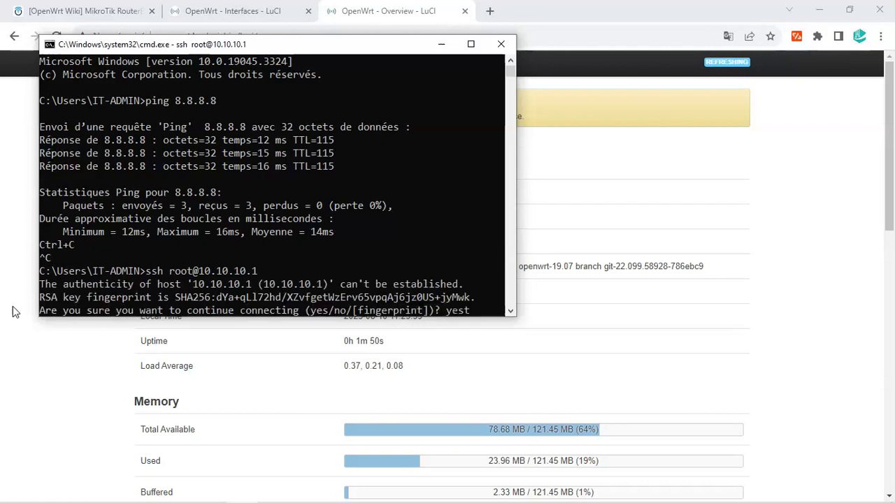
pyautogui.write('yes')
pyautogui.press('Return')
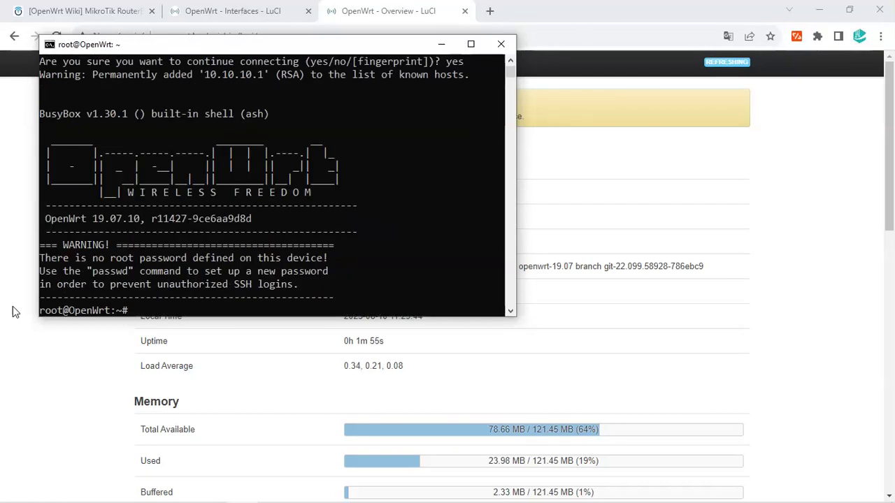
# Maximize the SSH terminal and refresh the router's package lists with opkg update
pyautogui.click(479, 47)
pyautogui.click(371, 222)
pyautogui.click(174, 287)
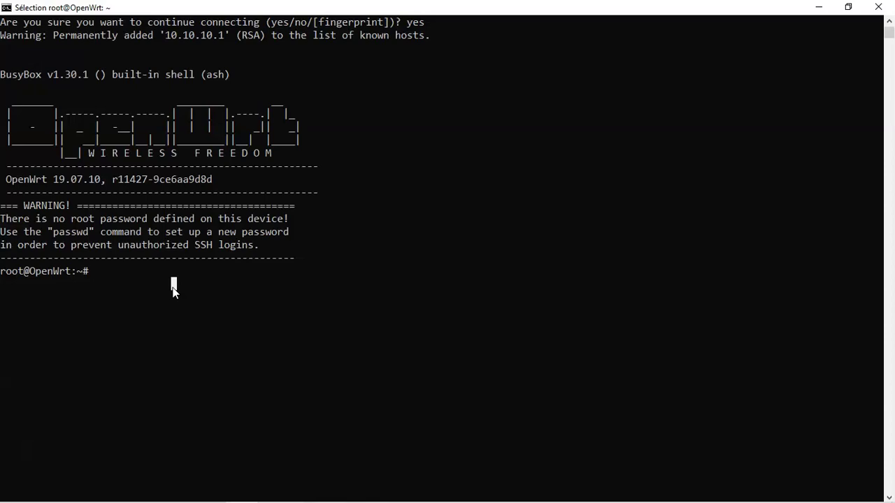
pyautogui.write('oplk')
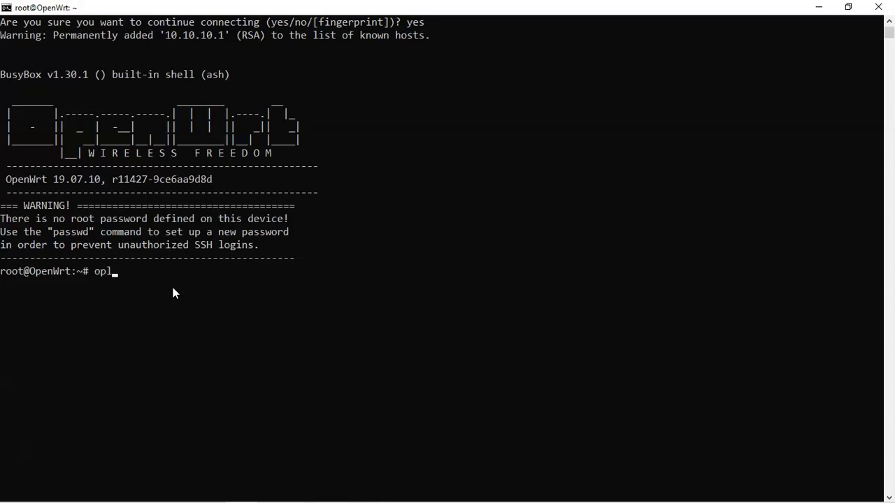
pyautogui.press('BackSpace')
pyautogui.press('BackSpace')
pyautogui.write('kg upde')
pyautogui.press('BackSpace')
pyautogui.write('ate')
pyautogui.press('Return')
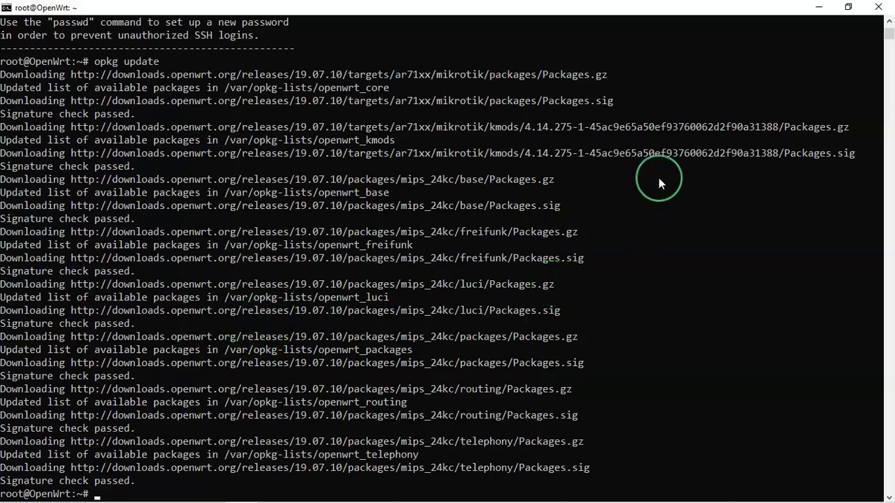
# Clear the SSH terminal's output and keep its window maximized
pyautogui.moveTo(145, 490)
pyautogui.click(370, 390)
pyautogui.click(686, 271)
pyautogui.click(878, 8)
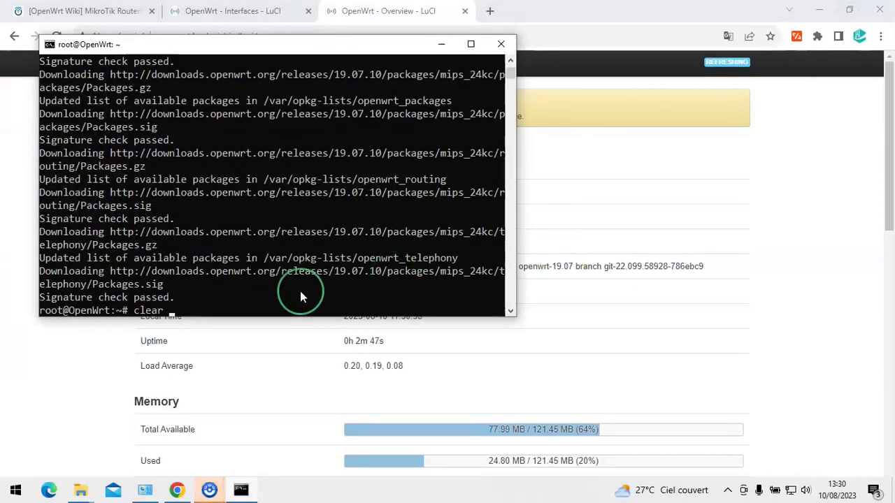
pyautogui.press('Return')
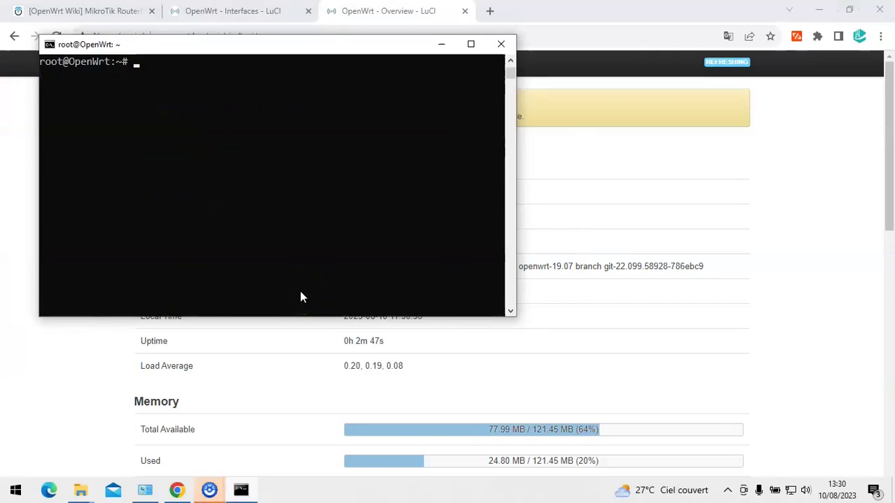
pyautogui.click(470, 45)
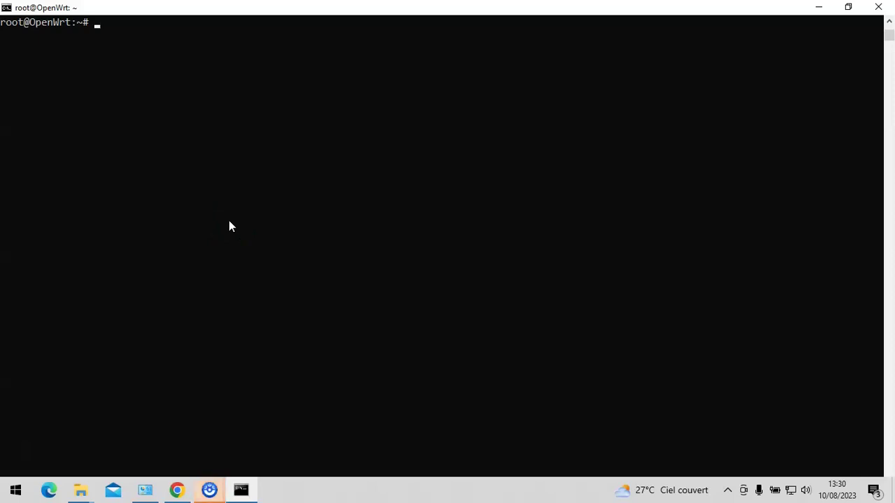
# Install the nano editor on the router with opkg install nano and clear the terminal
pyautogui.write('op')
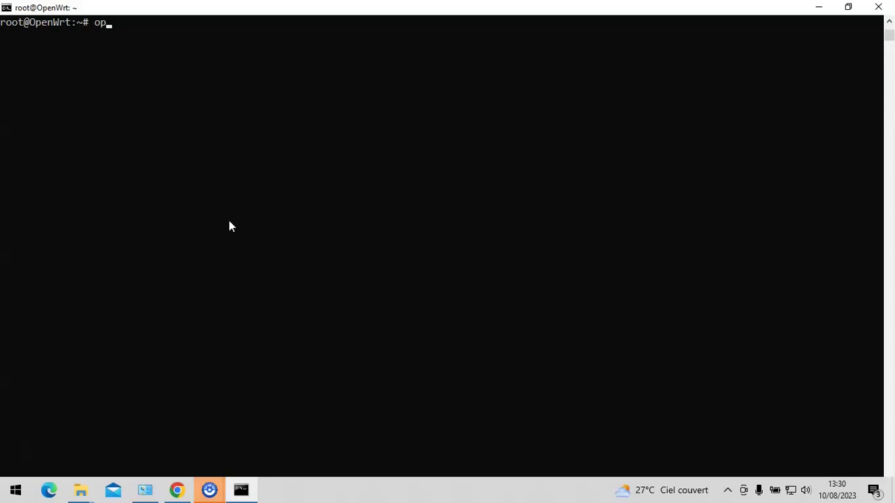
pyautogui.press('BackSpace')
pyautogui.press('BackSpace')
pyautogui.write('opkg instll')
pyautogui.press('BackSpace')
pyautogui.press('BackSpace')
pyautogui.write('all nano')
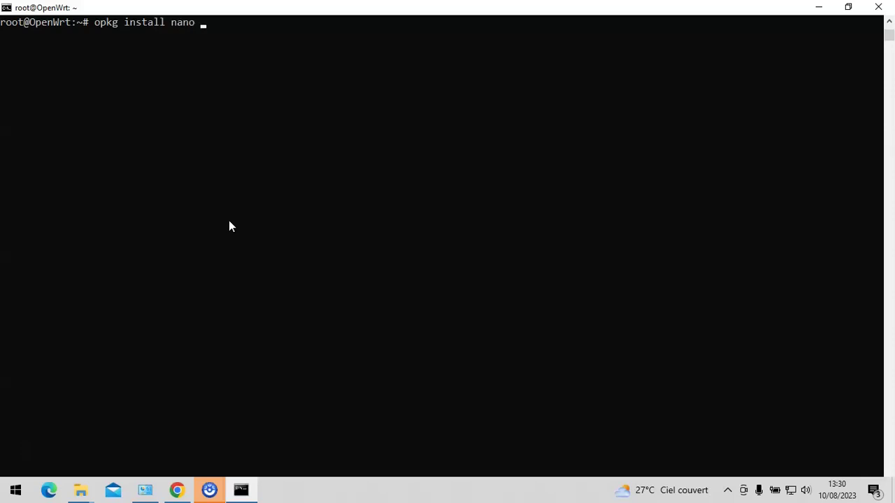
pyautogui.press('Return')
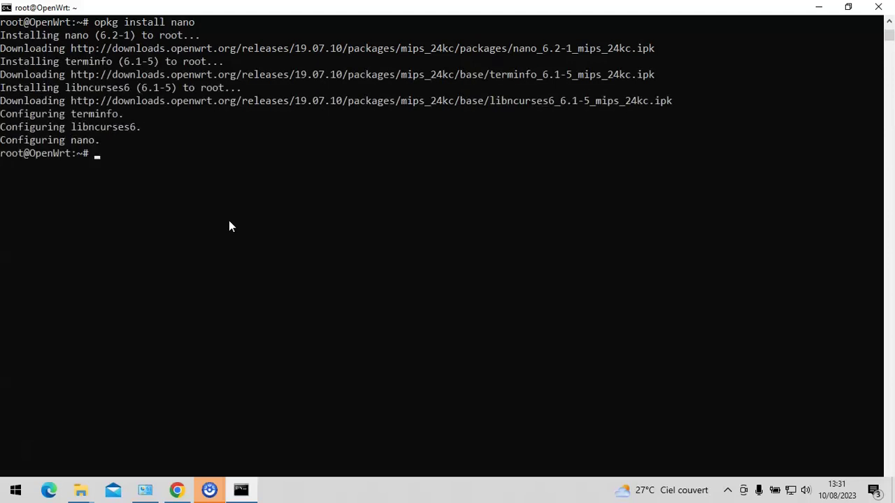
pyautogui.write('clear')
pyautogui.press('Return')
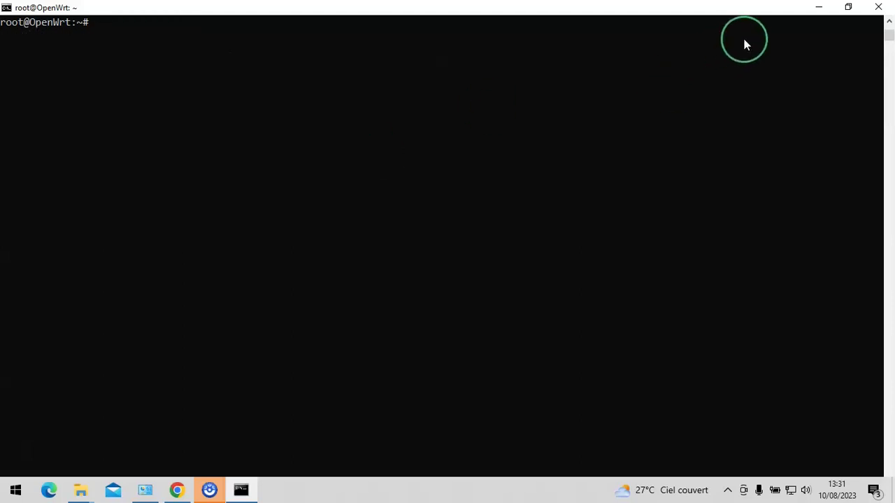
# Switch to the browser and copy the path /etc/config/system from the Leds section of the OpenWrt wiki's RB951Ui-2HnD page
pyautogui.click(818, 7)
pyautogui.click(84, 10)
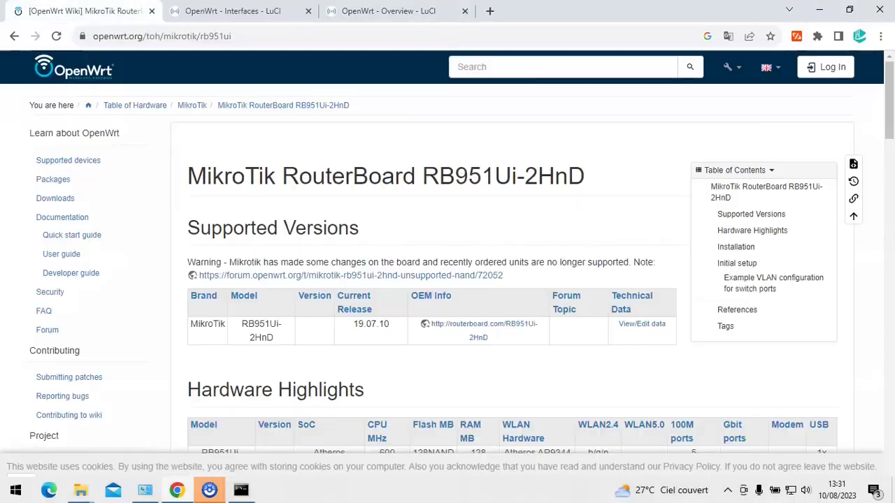
pyautogui.moveTo(886, 83); pyautogui.dragTo(890, 211)
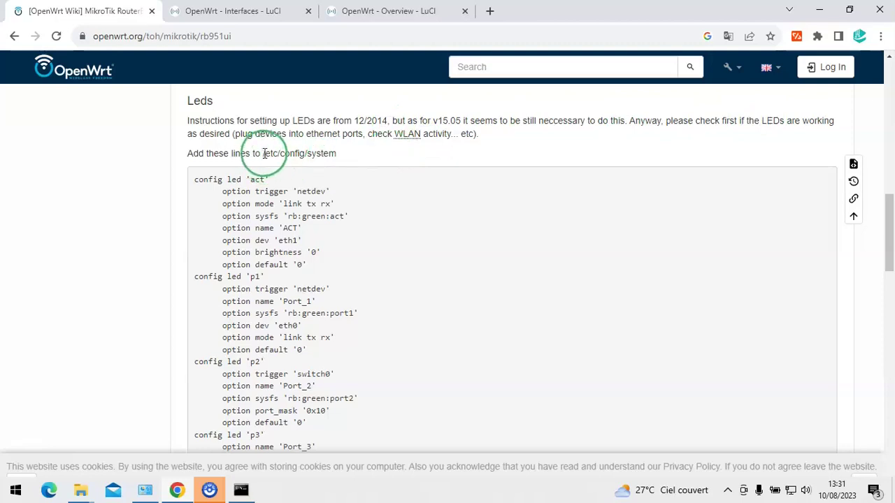
pyautogui.moveTo(259, 153); pyautogui.dragTo(340, 157)
pyautogui.press('super+c')
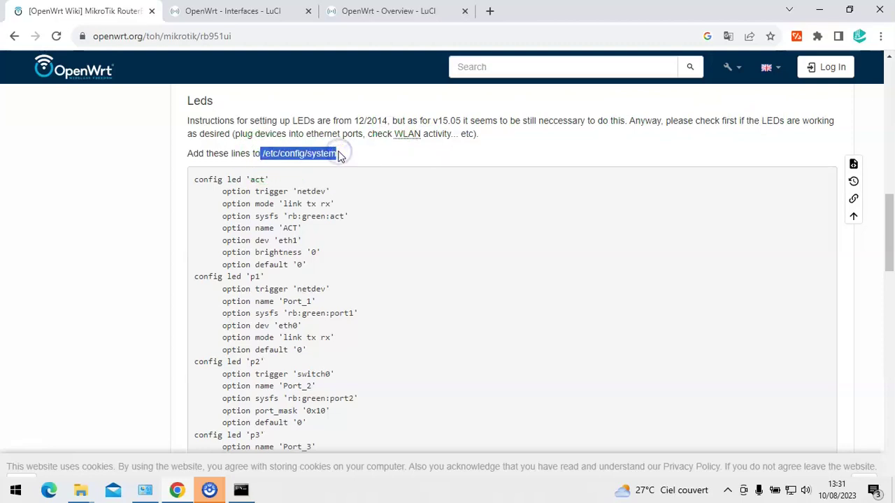
# Return to the SSH terminal, open /etc/config/system in nano, and move the cursor to the end of the file
pyautogui.click(257, 493)
pyautogui.click(221, 278)
pyautogui.write('nan')
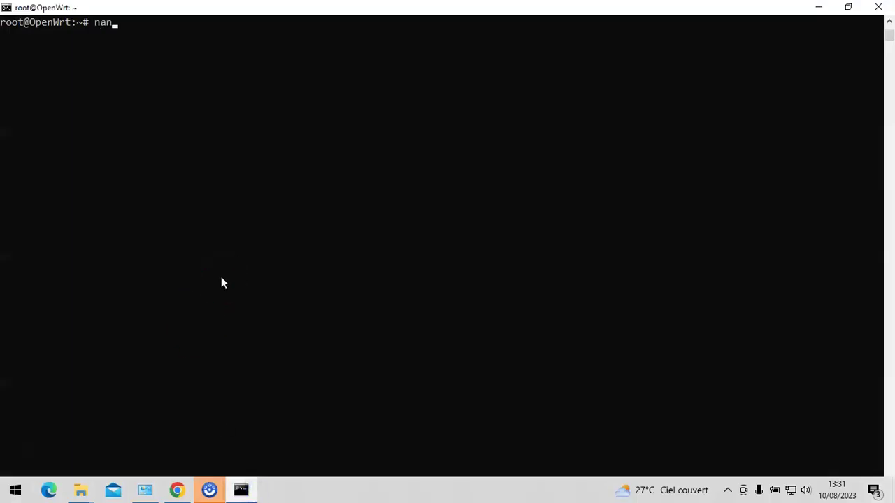
pyautogui.write('o')
pyautogui.rightClick(220, 278)
pyautogui.press('Return')
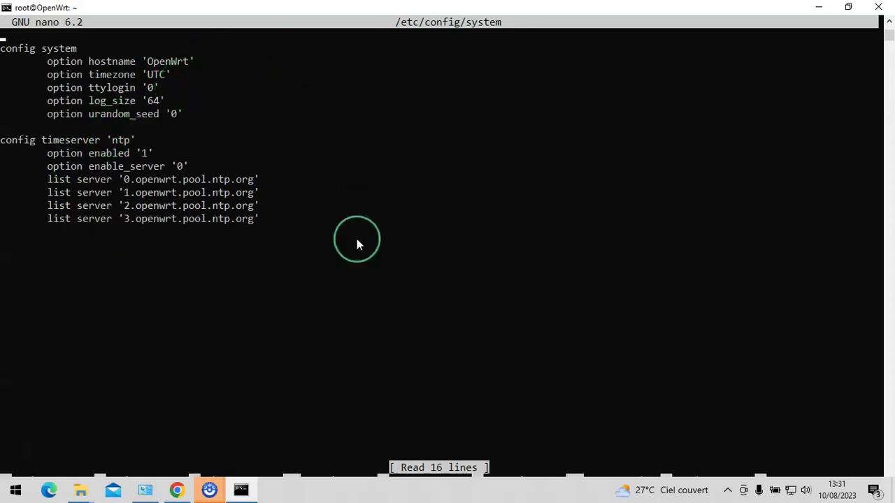
pyautogui.press('Down')
pyautogui.press('Down')
pyautogui.press('Down')
pyautogui.press('Down')
pyautogui.press('Down')
pyautogui.press('Down')
pyautogui.press('Down')
pyautogui.press('Down')
pyautogui.press('Down')
pyautogui.press('Down')
pyautogui.press('Down')
pyautogui.press('Down')
pyautogui.press('Down')
pyautogui.press('Down')
pyautogui.press('Down')
pyautogui.press('Down')
# Copy the wiki's whole LED configuration block, from config led 'act' through the last line of config led 'wlan'
pyautogui.click(818, 8)
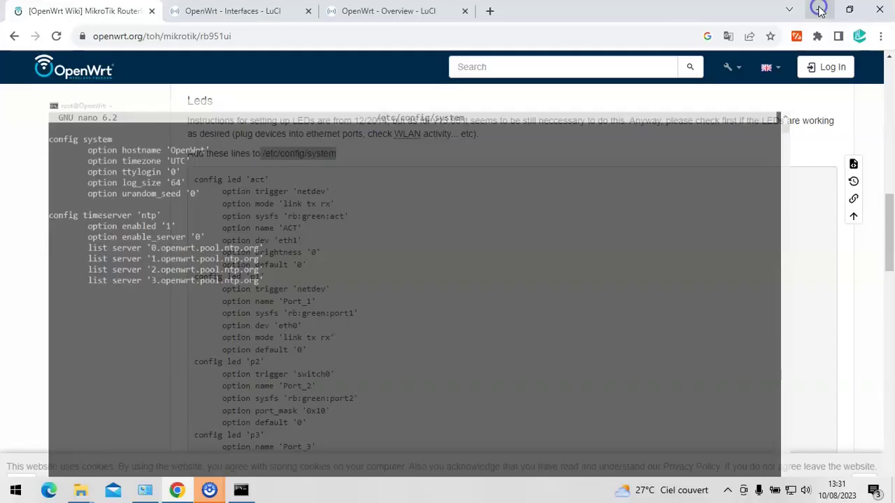
pyautogui.click(248, 208)
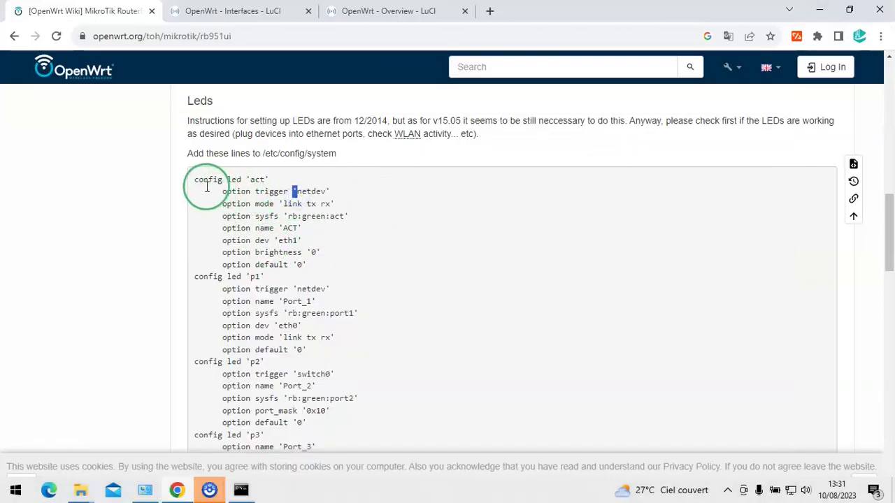
pyautogui.moveTo(194, 180); pyautogui.dragTo(313, 415)
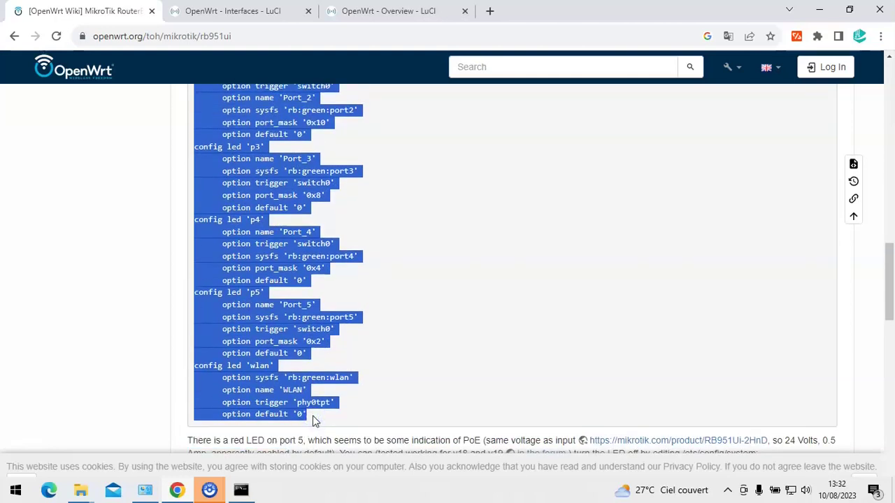
# Paste the copied LED configuration at the end of /etc/config/system in nano and save the file
pyautogui.click(241, 490)
pyautogui.click(272, 351)
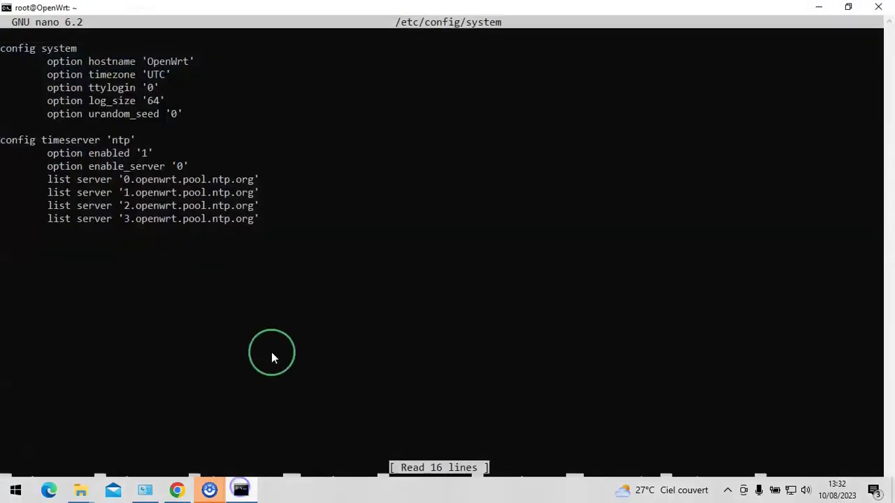
pyautogui.rightClick(215, 260)
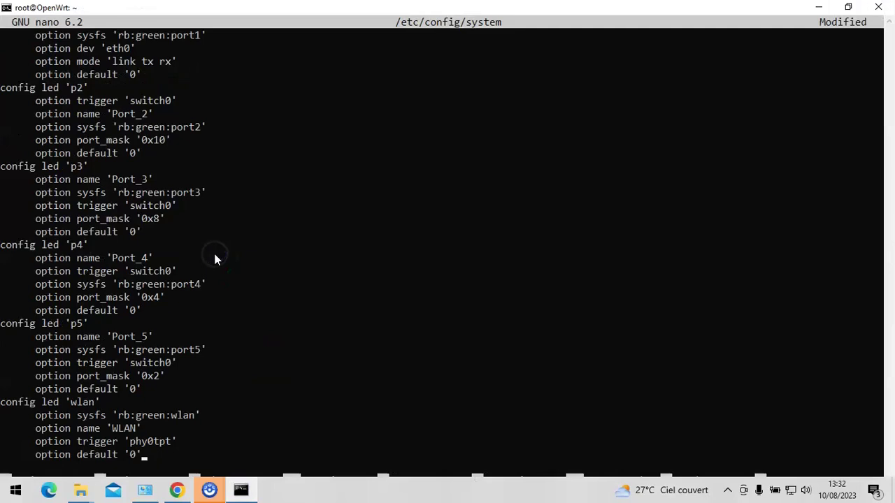
pyautogui.click(358, 214)
pyautogui.hotkey('ctrl', 'o')
pyautogui.press('Return')
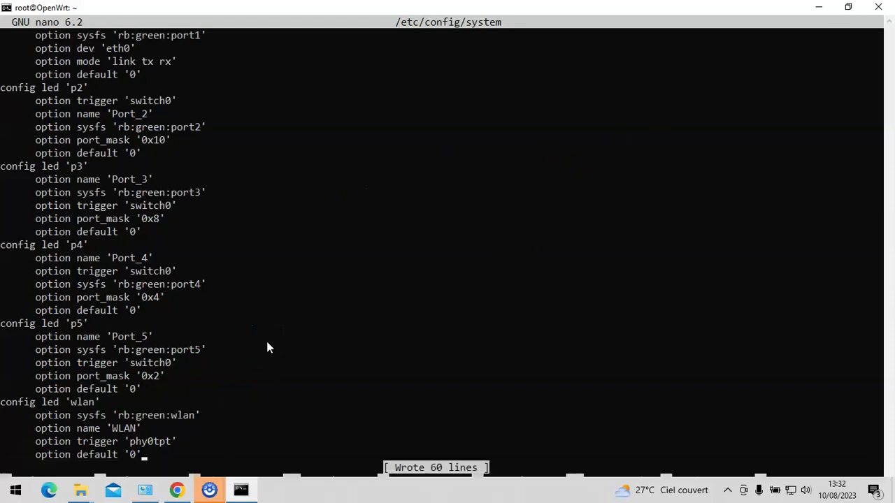
# Exit nano and reboot the router from the SSH session
pyautogui.hotkey('ctrl', 'x')
pyautogui.write('reboot')
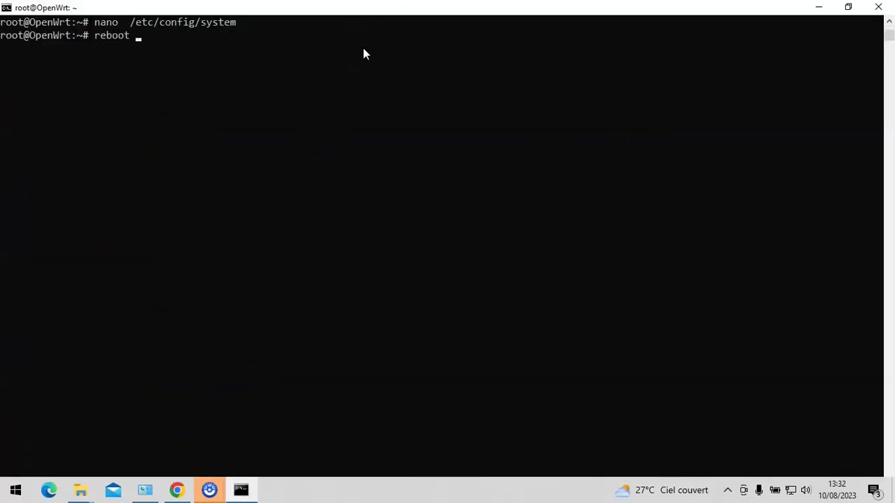
pyautogui.press('Return')
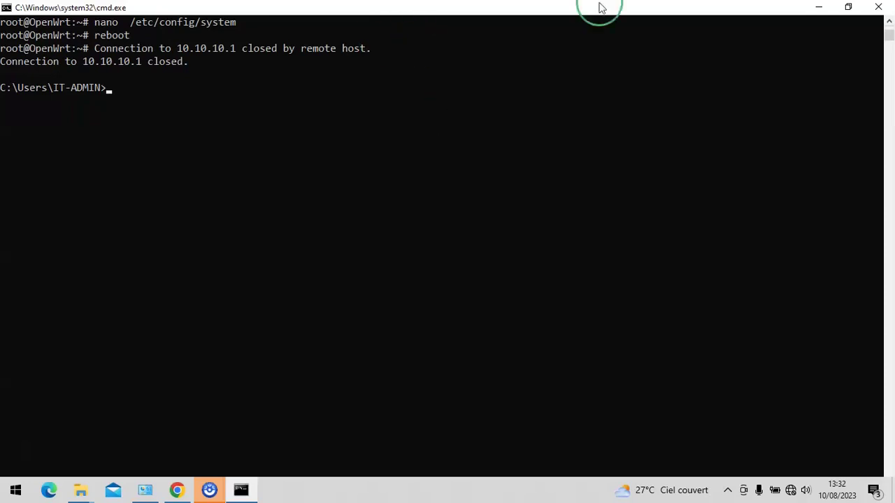
# Switch to the browser and copy the wiki's temporary PoE LED command, echo 0 > /sys/class/gpio/gpio2/value
pyautogui.click(819, 8)
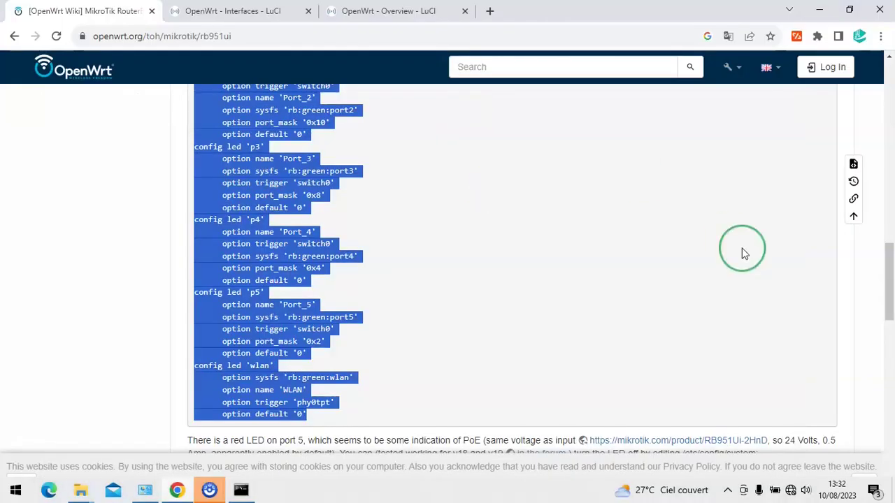
pyautogui.moveTo(887, 256); pyautogui.dragTo(891, 298)
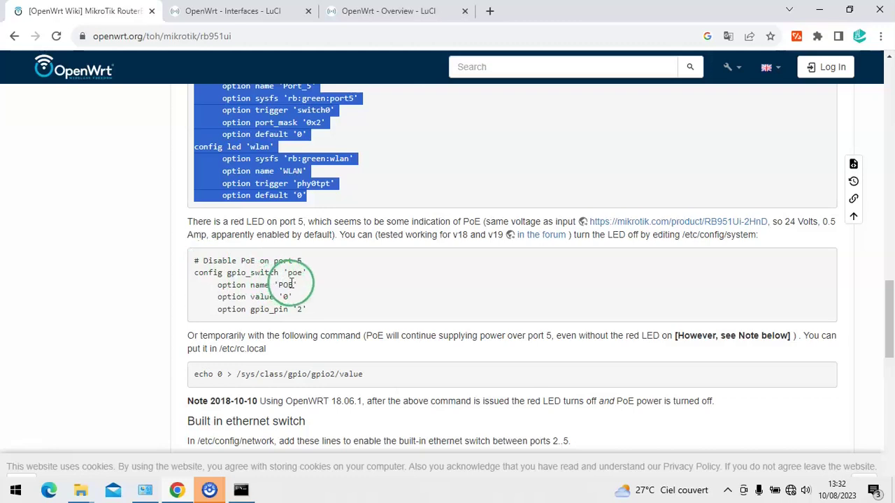
pyautogui.moveTo(202, 260); pyautogui.dragTo(305, 287)
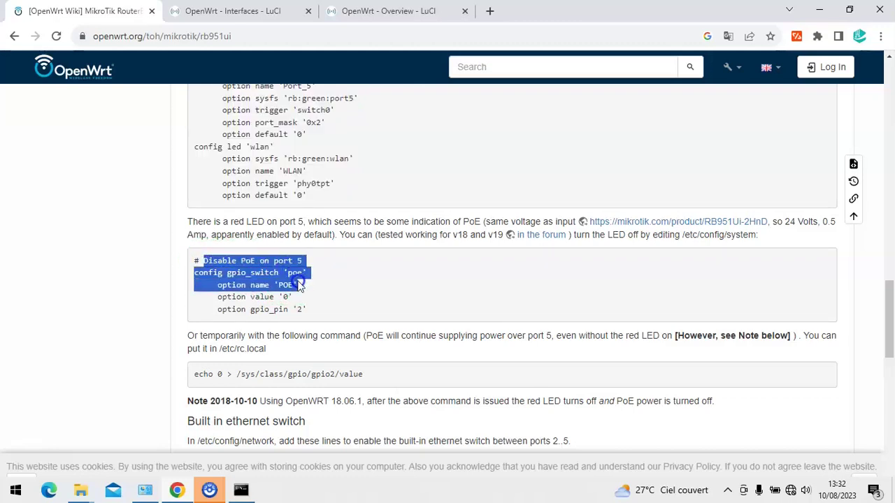
pyautogui.click(346, 277)
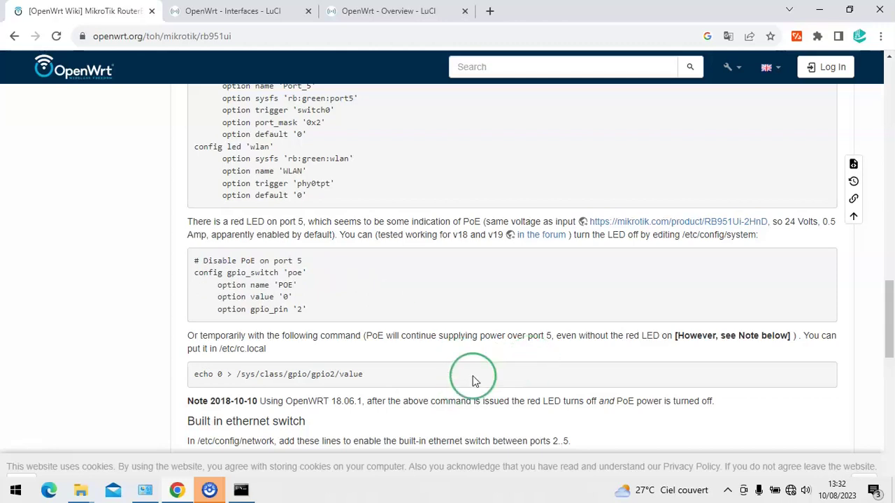
pyautogui.click(194, 376)
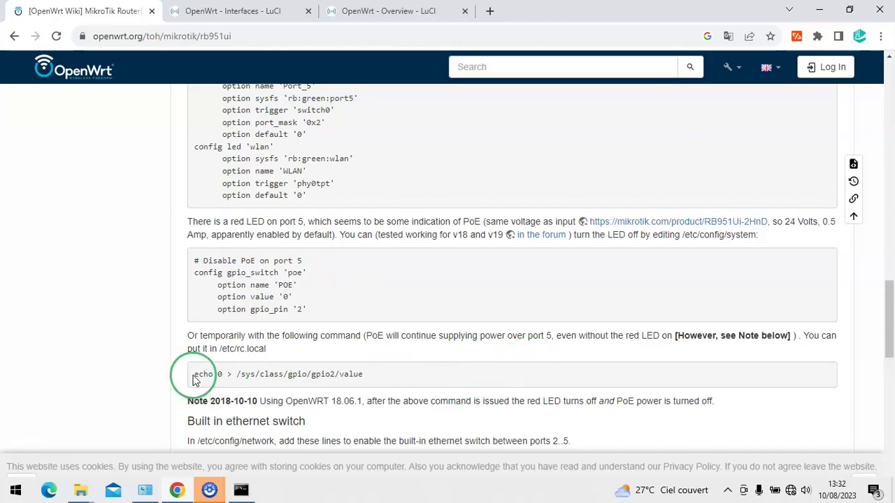
pyautogui.moveTo(195, 374); pyautogui.dragTo(213, 374)
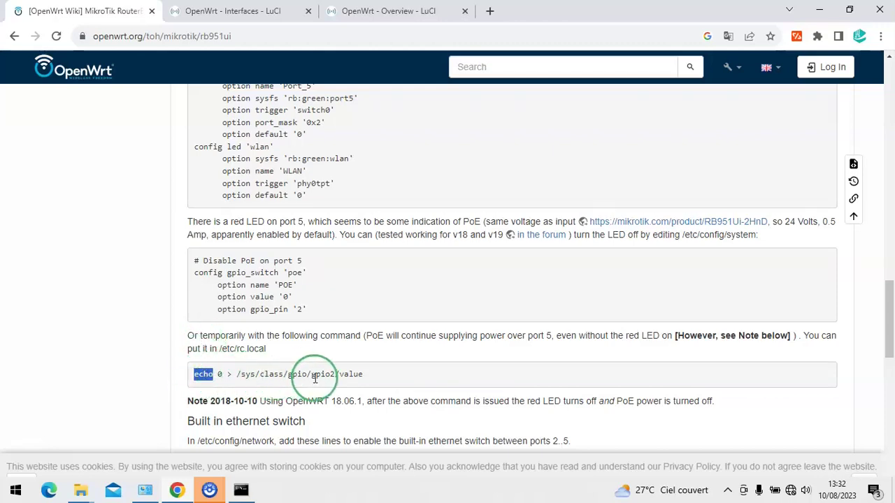
pyautogui.click(365, 376)
pyautogui.moveTo(371, 377); pyautogui.dragTo(195, 381)
pyautogui.press('super+c')
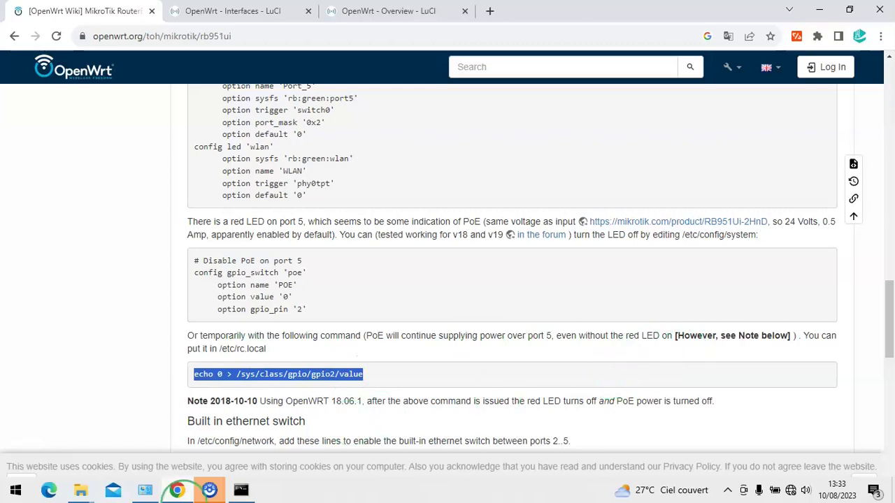
pyautogui.click(241, 490)
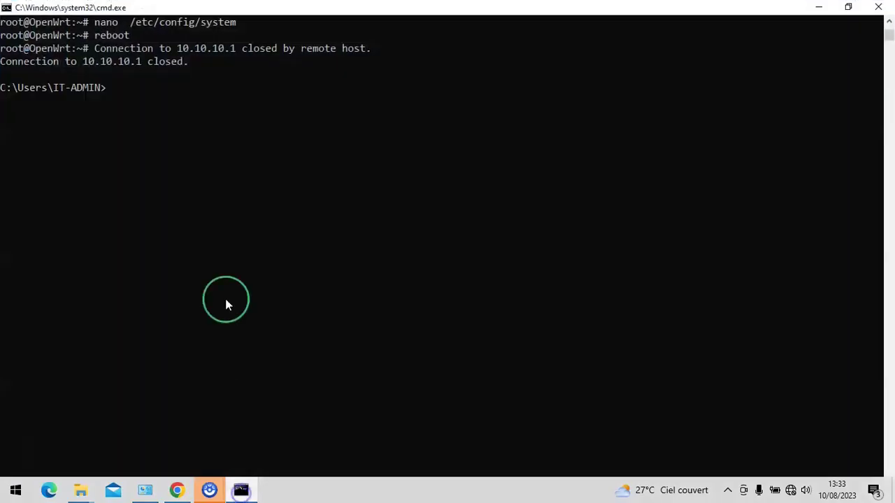
pyautogui.hotkey('ctrl', 'v')
pyautogui.press('BackSpace')
pyautogui.rightClick(249, 73)
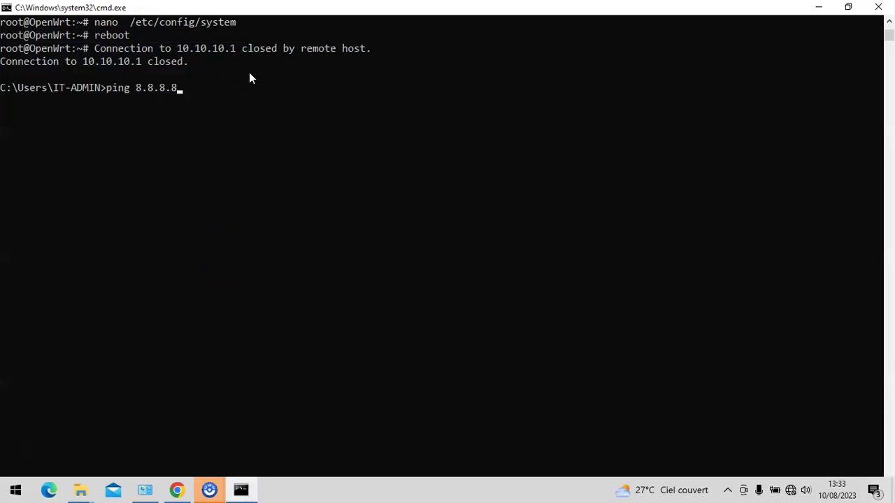
pyautogui.press('Up')
pyautogui.press('Return')
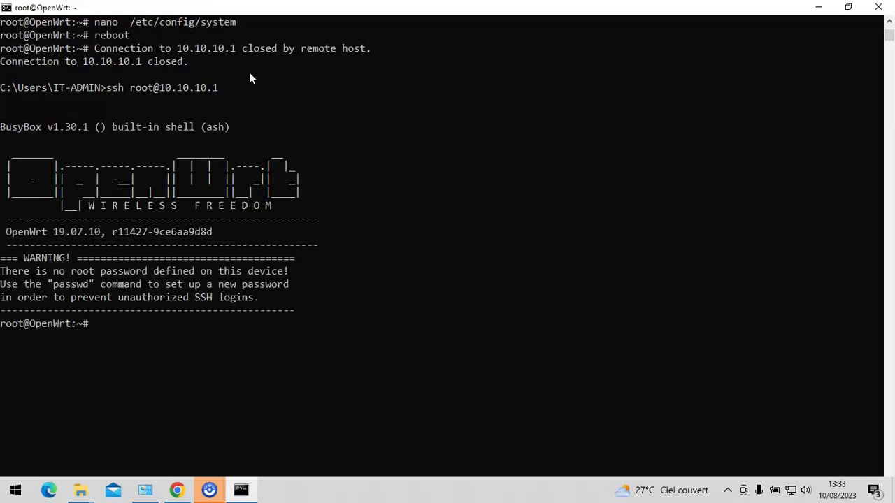
# Paste and run the copied command echo 0 > /sys/class/gpio/gpio2/value in the SSH session
pyautogui.rightClick(249, 72)
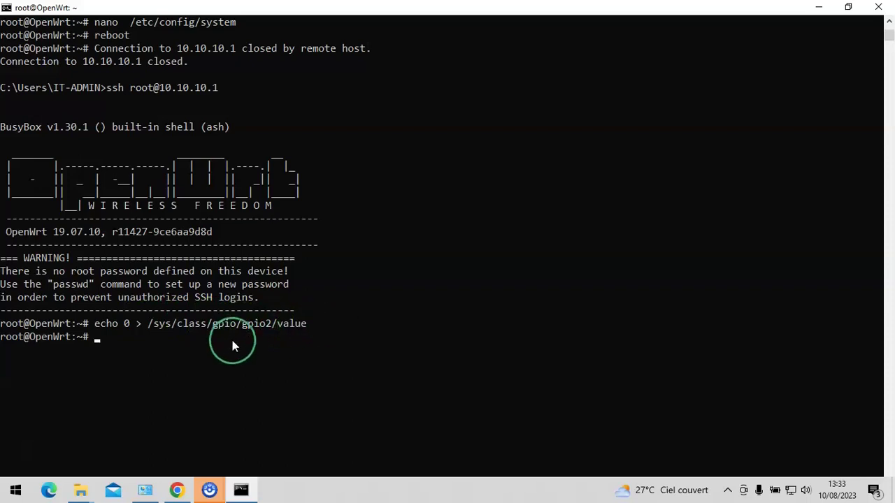
pyautogui.write('re')
pyautogui.press('BackSpace')
pyautogui.press('BackSpace')
pyautogui.press('Return')
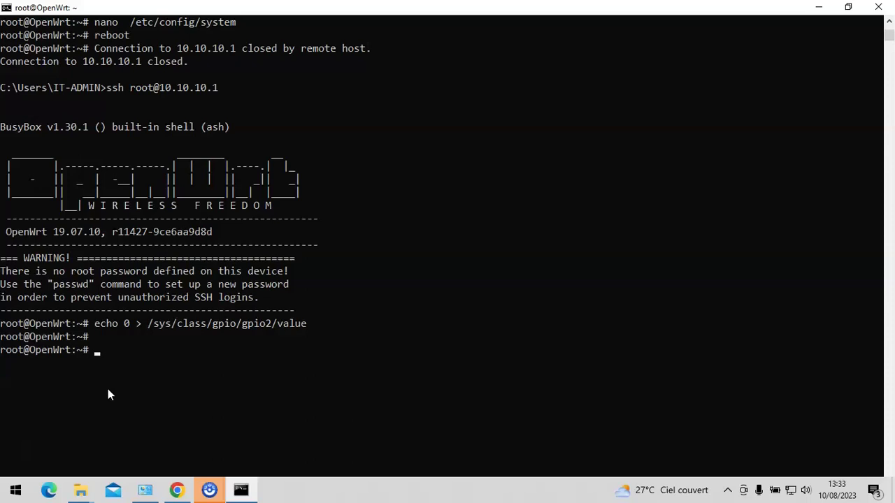
# Switch to the browser's LuCI page at openwrt.lan and log in again as root without a password
pyautogui.click(814, 8)
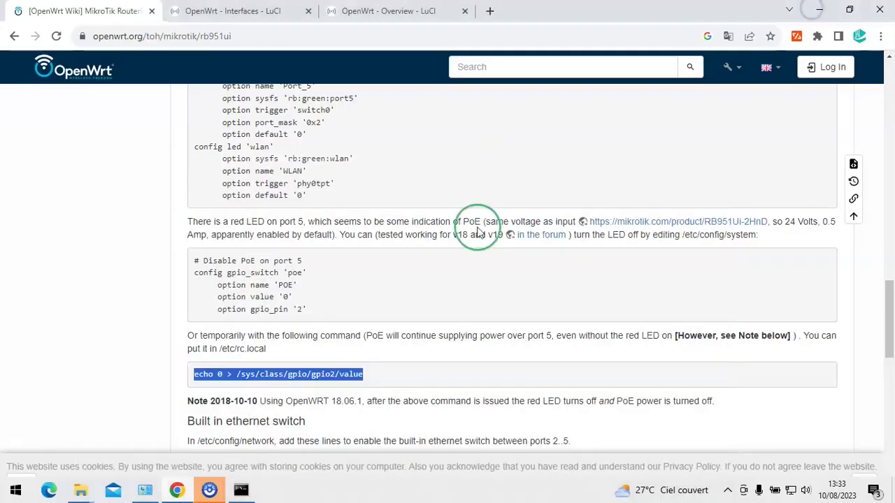
pyautogui.click(237, 14)
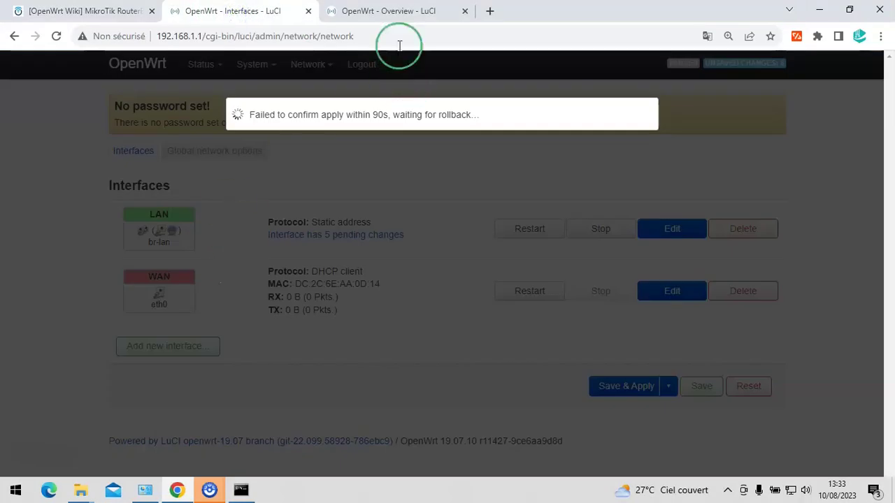
pyautogui.click(392, 11)
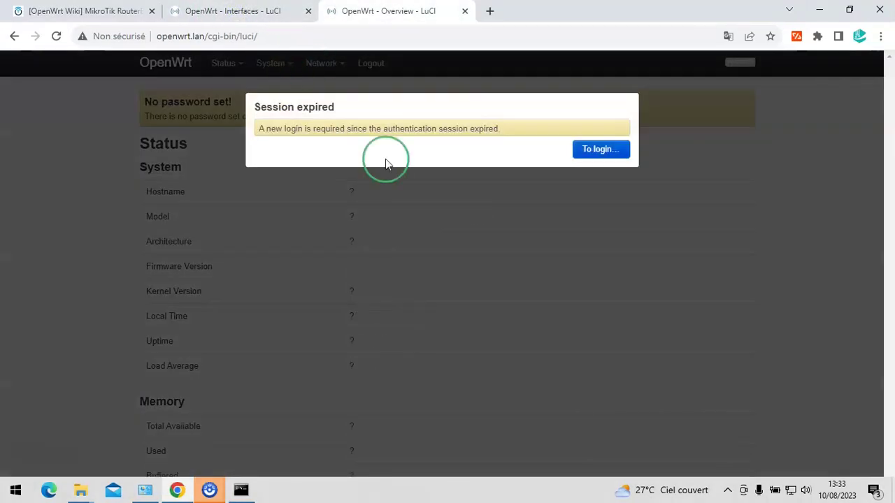
pyautogui.click(592, 151)
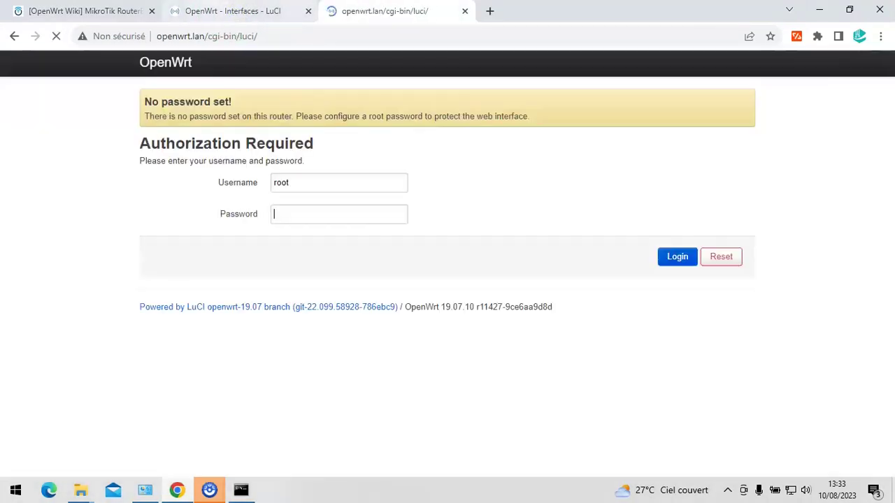
pyautogui.click(669, 270)
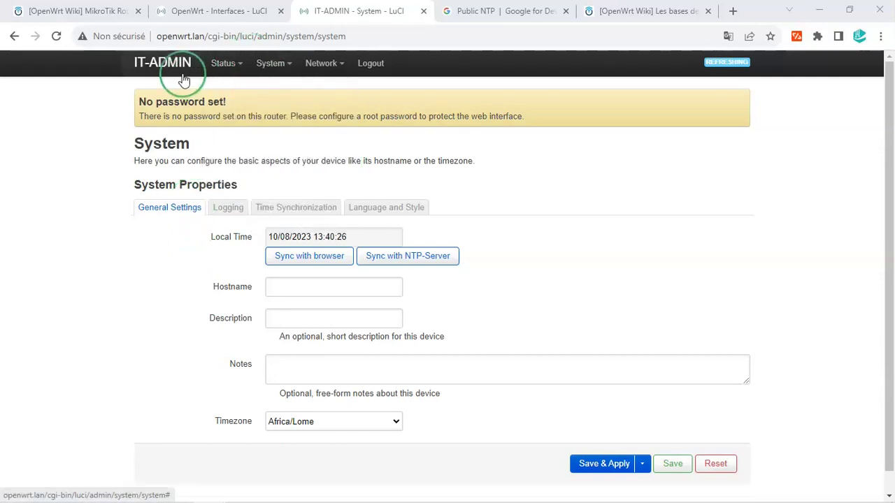
# Try to open the status overview, and log in as root to the web interface at 10.10.10.1 without a password
pyautogui.click(221, 67)
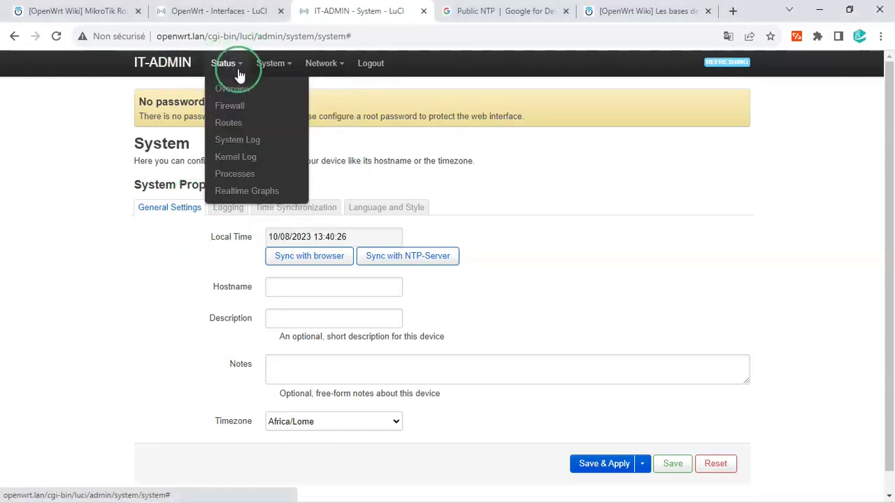
pyautogui.click(234, 88)
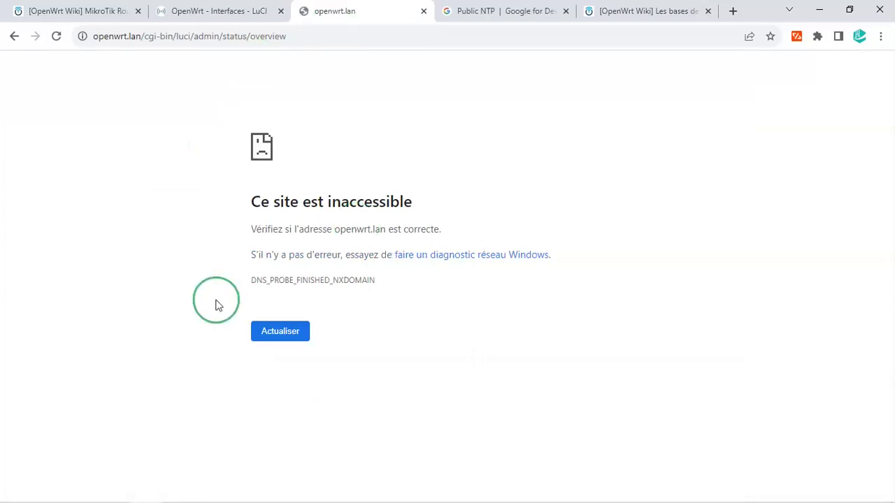
pyautogui.click(285, 35)
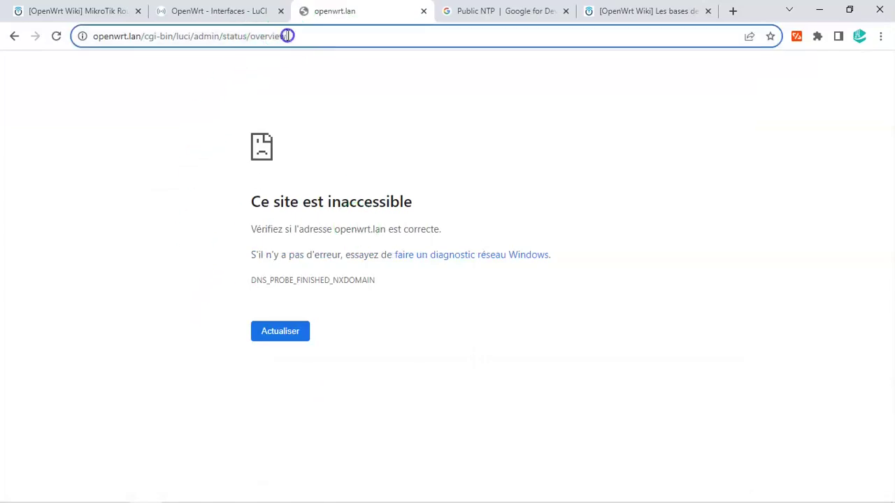
pyautogui.moveTo(258, 496)
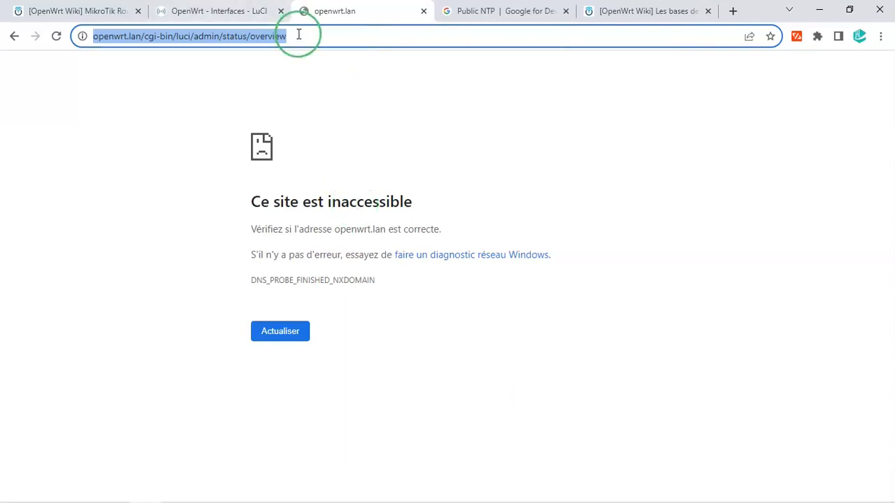
pyautogui.press('BackSpace')
pyautogui.write('61')
pyautogui.press('BackSpace')
pyautogui.press('BackSpace')
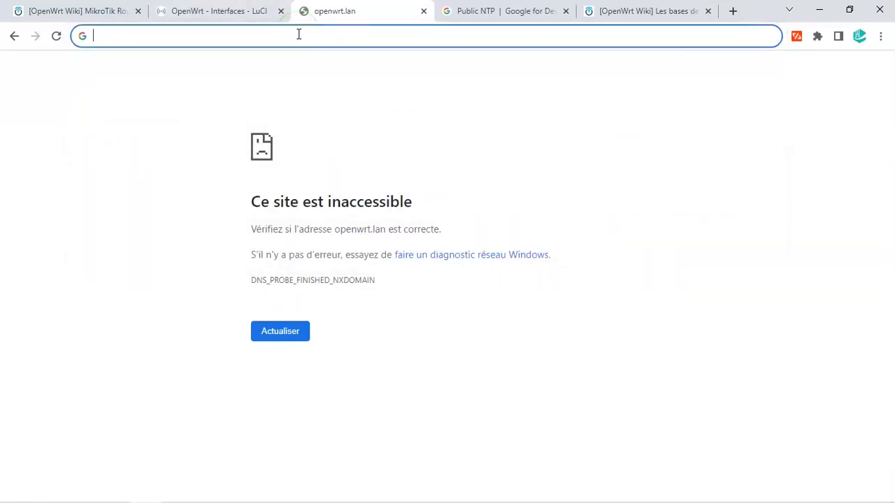
pyautogui.write('10')
pyautogui.press('Return')
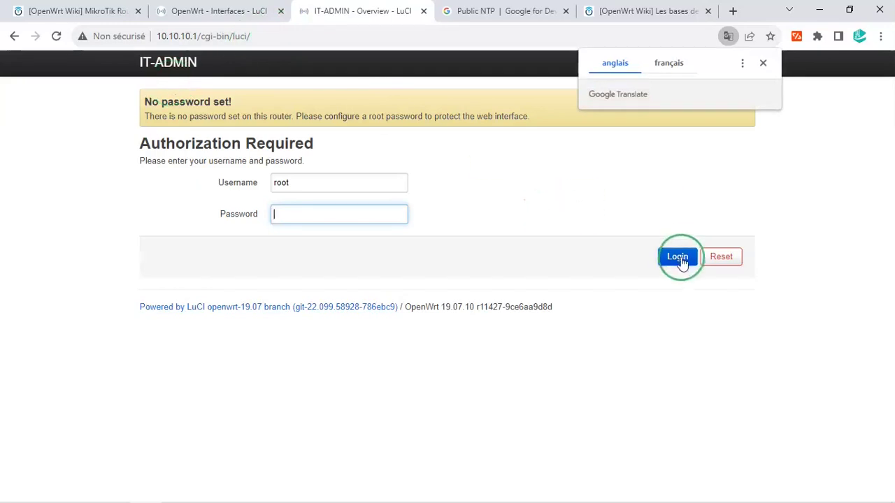
pyautogui.click(677, 257)
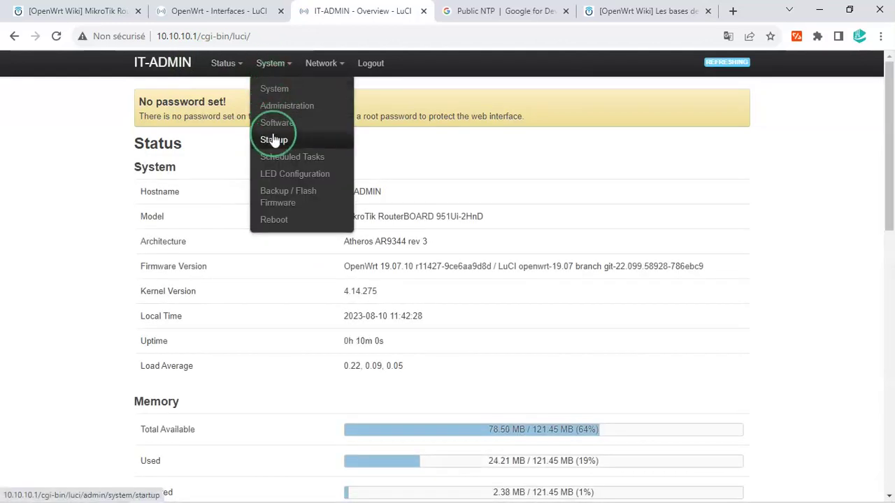
# Open the router's System properties and review the NTP server candidates under Time Synchronization
pyautogui.moveTo(280, 63)
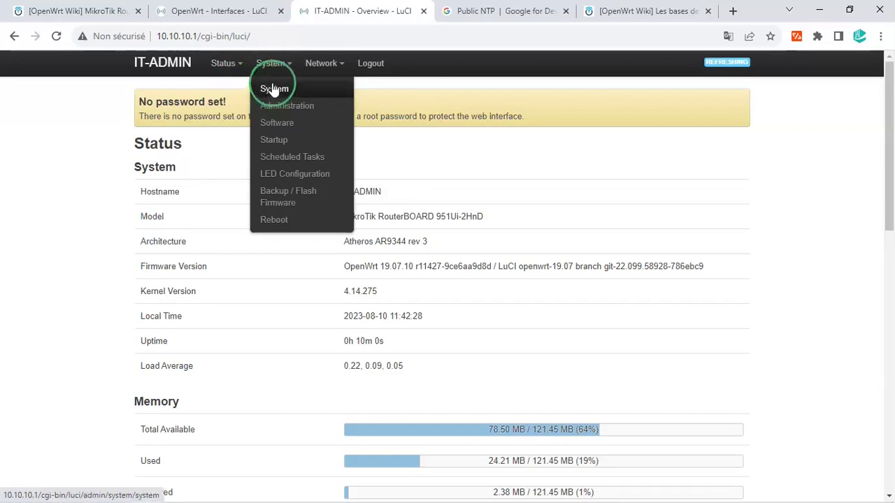
pyautogui.moveTo(241, 75)
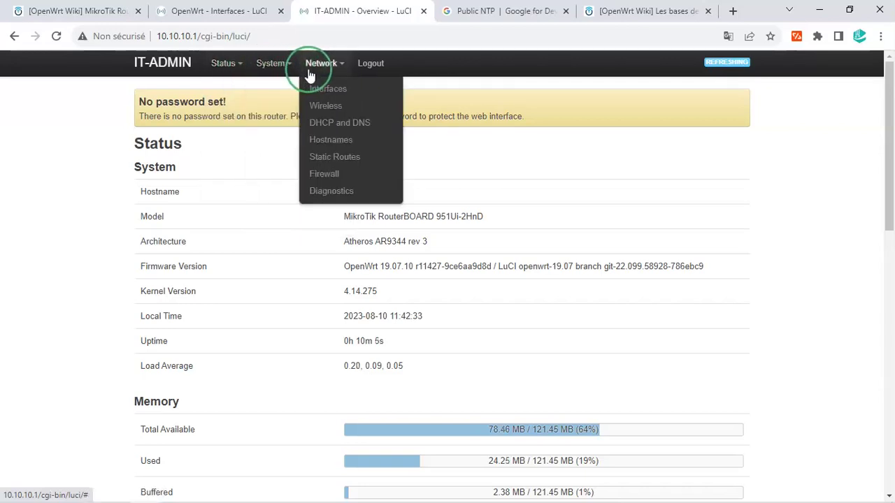
pyautogui.click(278, 89)
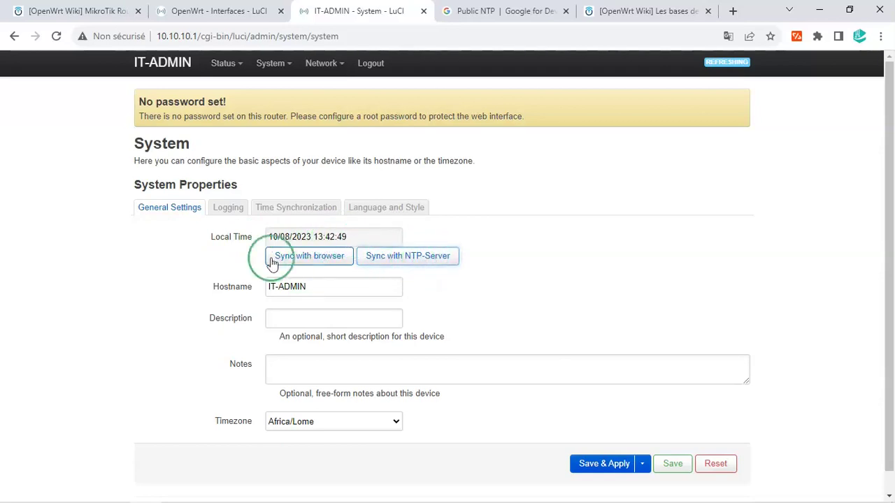
pyautogui.click(295, 213)
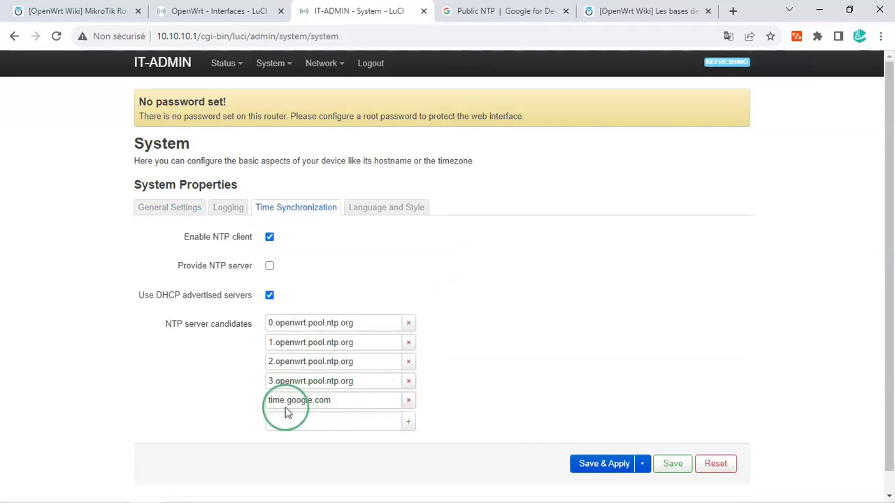
pyautogui.click(349, 400)
pyautogui.moveTo(324, 400); pyautogui.dragTo(359, 344)
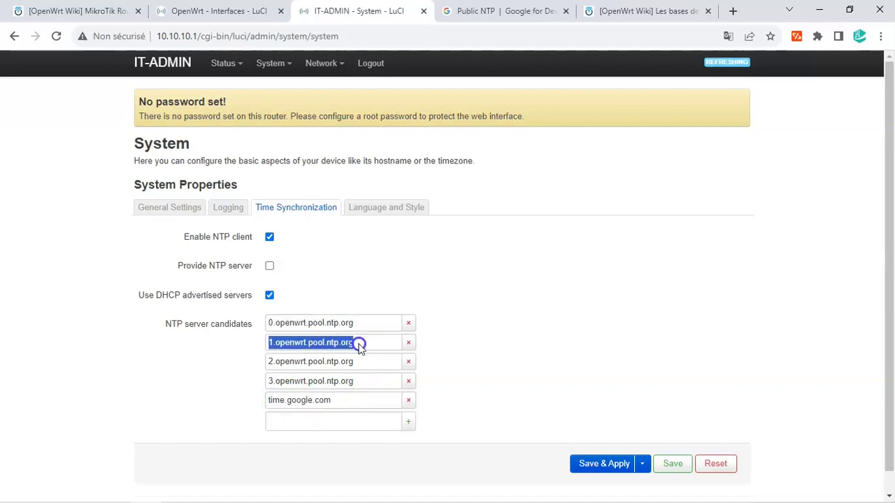
pyautogui.click(255, 412)
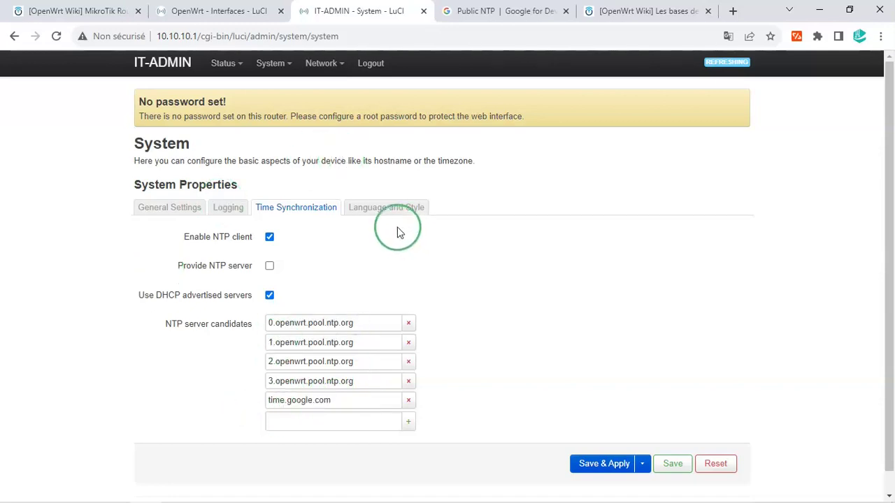
# Check the router's language options, then copy opkg install luci-i18n-base-fr from the OpenWrt wiki and try running it in the SSH session
pyautogui.click(379, 207)
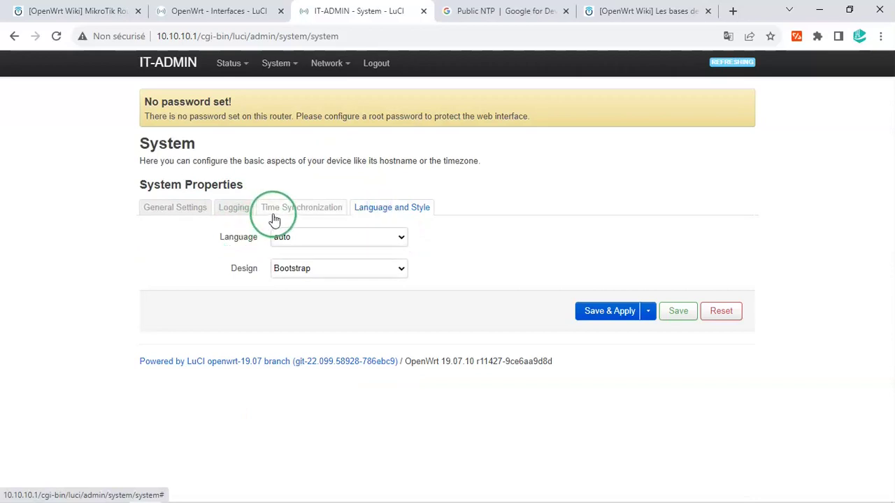
pyautogui.hotkey('ctrl', '9')
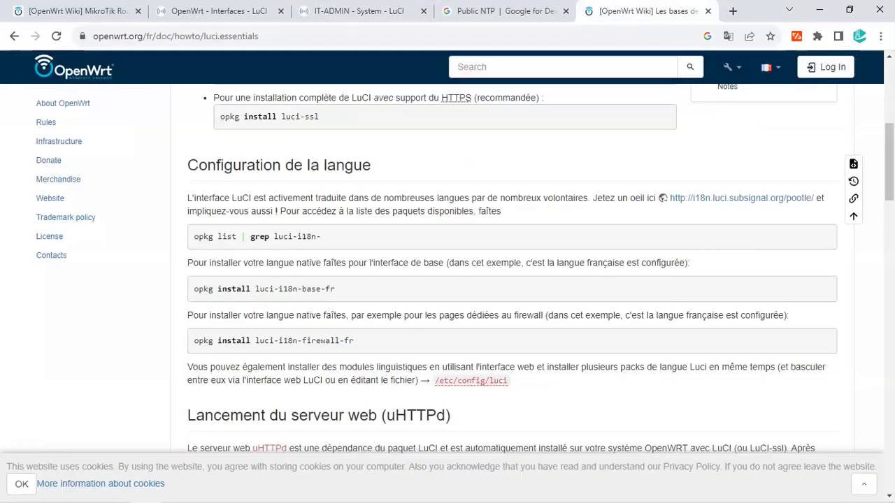
pyautogui.moveTo(338, 294); pyautogui.dragTo(230, 292)
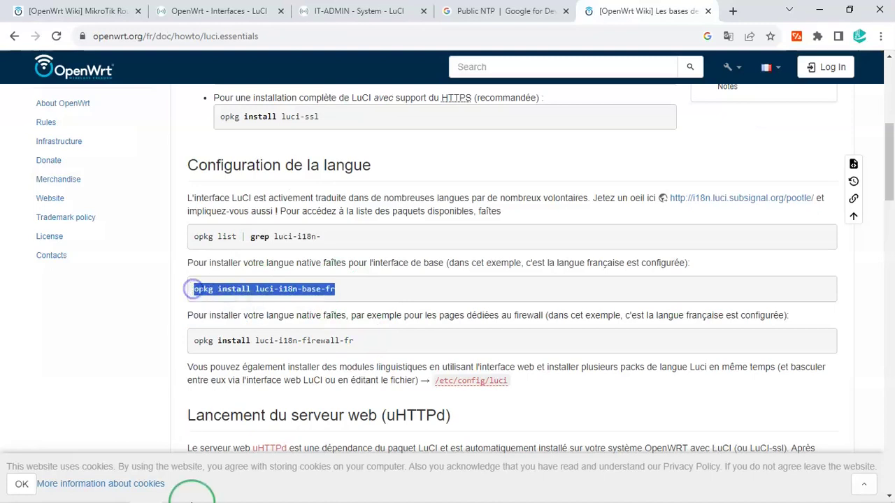
pyautogui.click(178, 489)
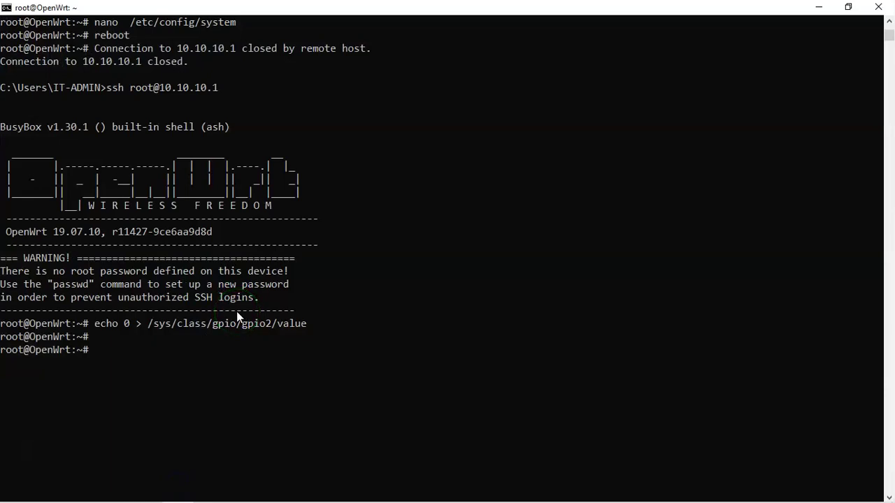
pyautogui.hotkey('ctrl', 'c')
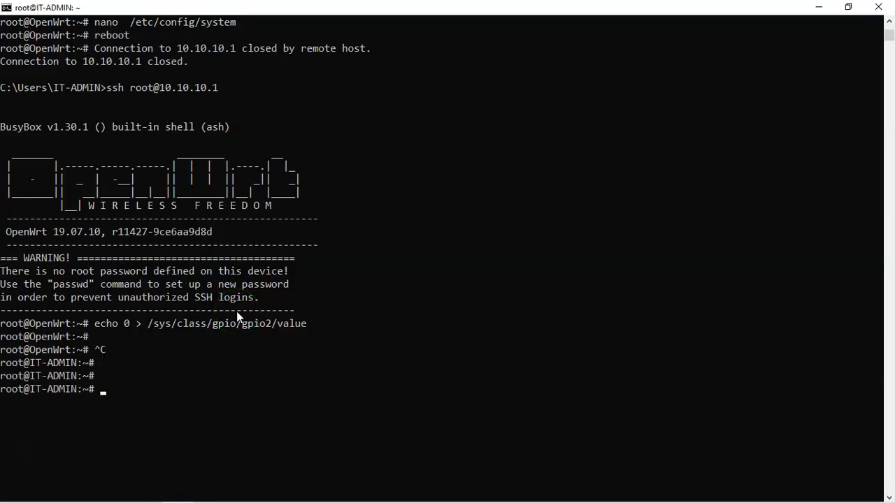
pyautogui.hotkey('ctrl', 'v')
pyautogui.press('Return')
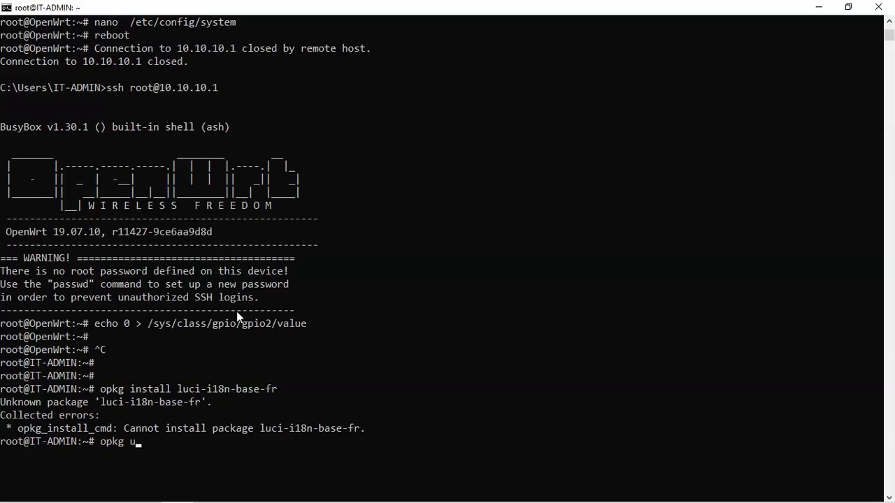
# Run opkg update to refresh the package lists, and rerun opkg install luci-i18n-base-fr
pyautogui.write('e')
pyautogui.press('Return')
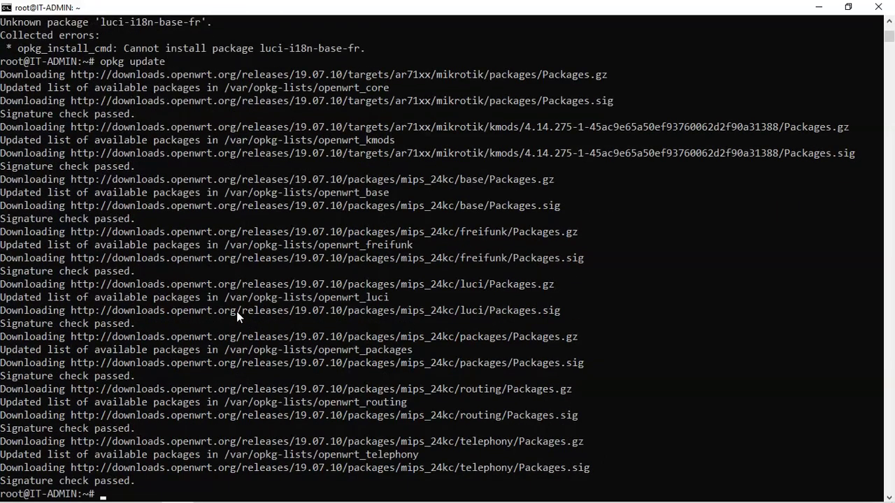
pyautogui.press('Up')
pyautogui.press('Return')
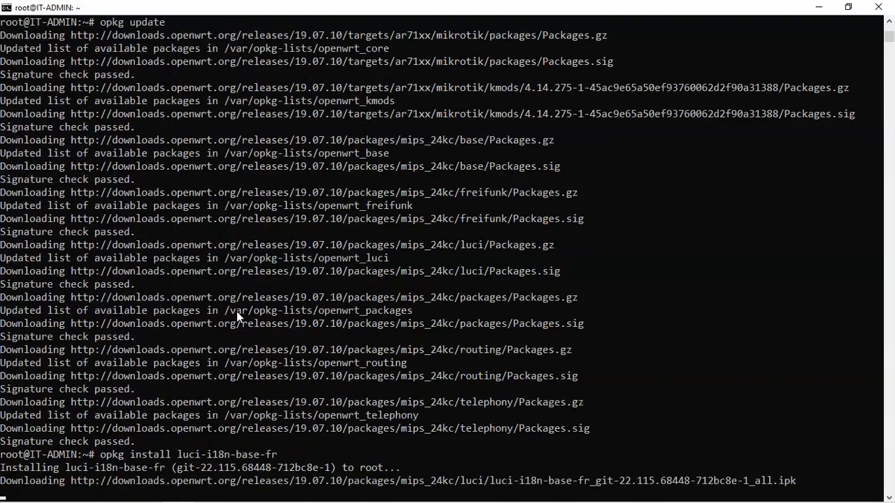
# Switch back to the LuCI System page in the browser, reload it, and select Français (French) as the interface language
pyautogui.moveTo(178, 498)
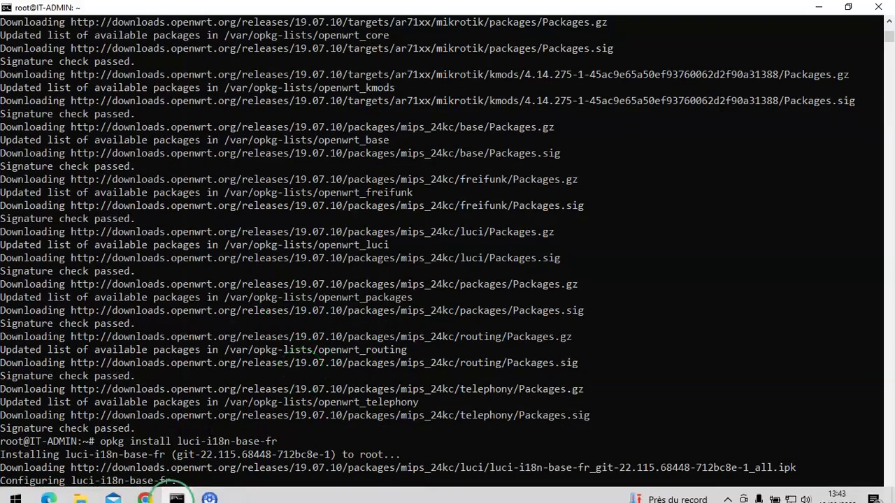
pyautogui.click(145, 490)
pyautogui.click(370, 10)
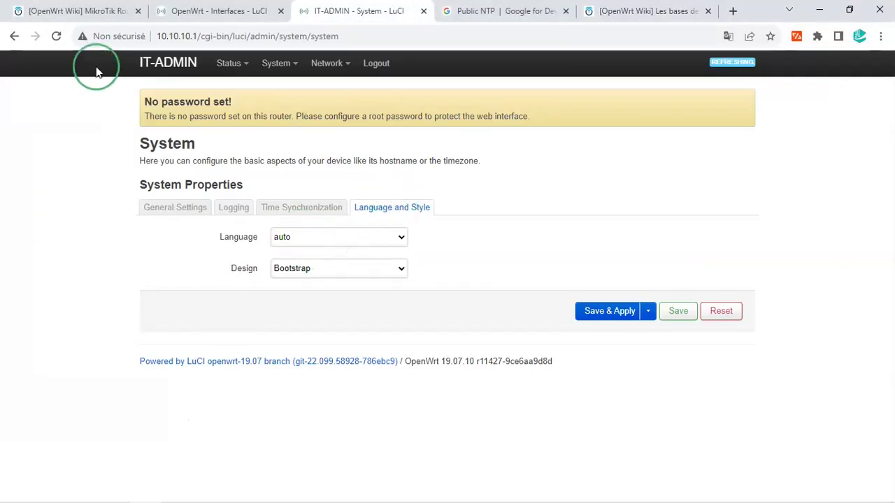
pyautogui.click(55, 35)
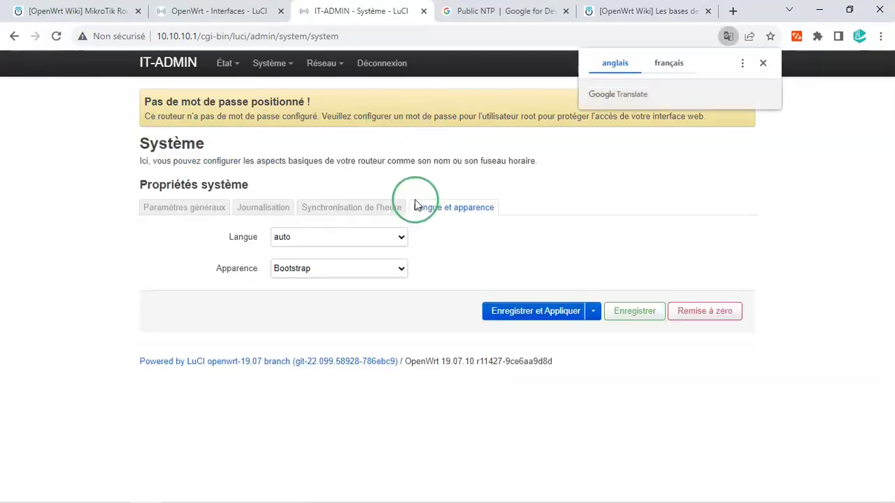
pyautogui.click(366, 237)
pyautogui.click(318, 264)
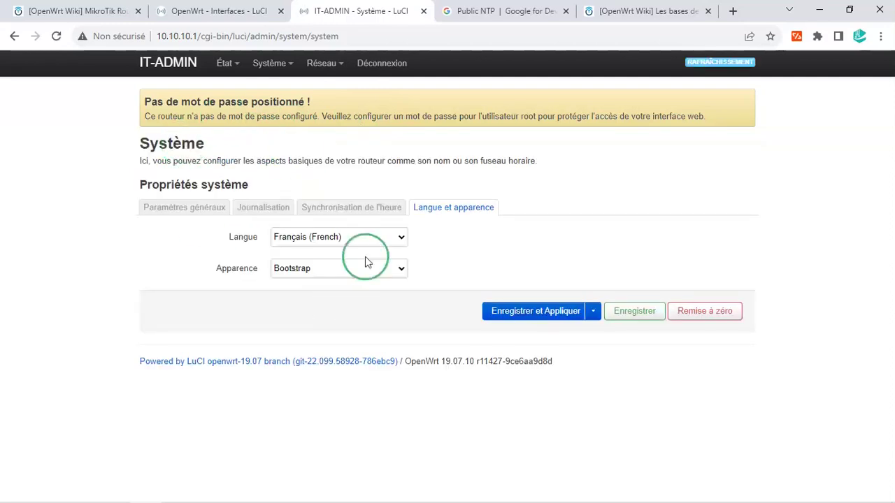
# Open the router's administration settings and review the router password, SSH keys and SSH access pages
pyautogui.moveTo(322, 63)
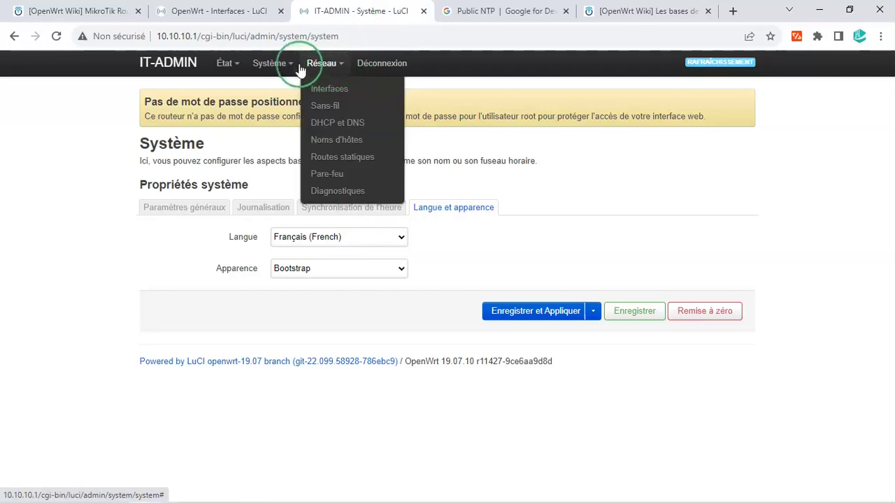
pyautogui.moveTo(283, 69)
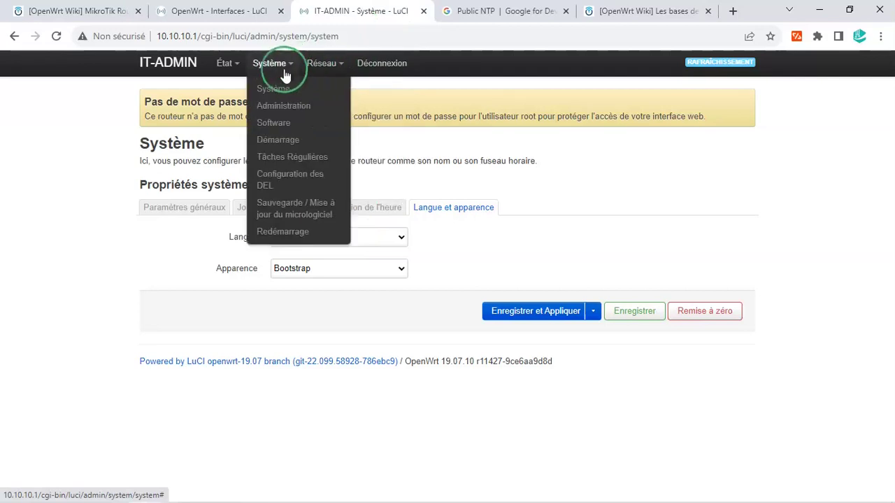
pyautogui.click(299, 109)
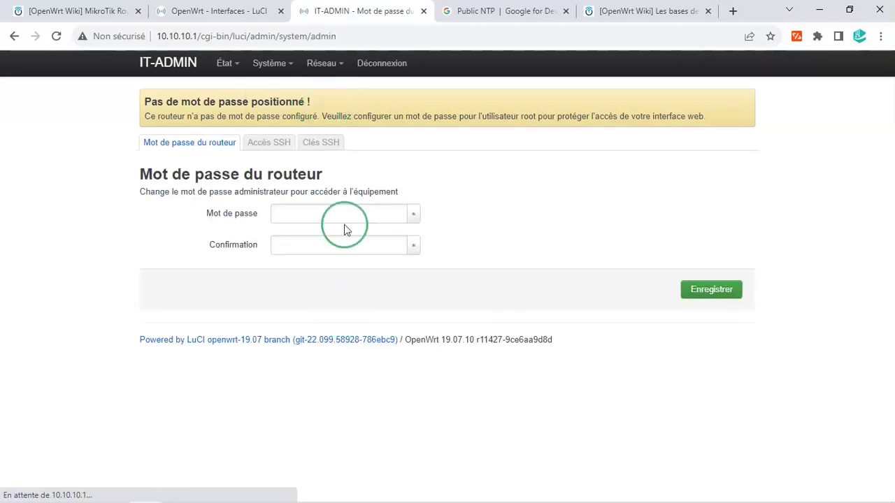
pyautogui.click(312, 142)
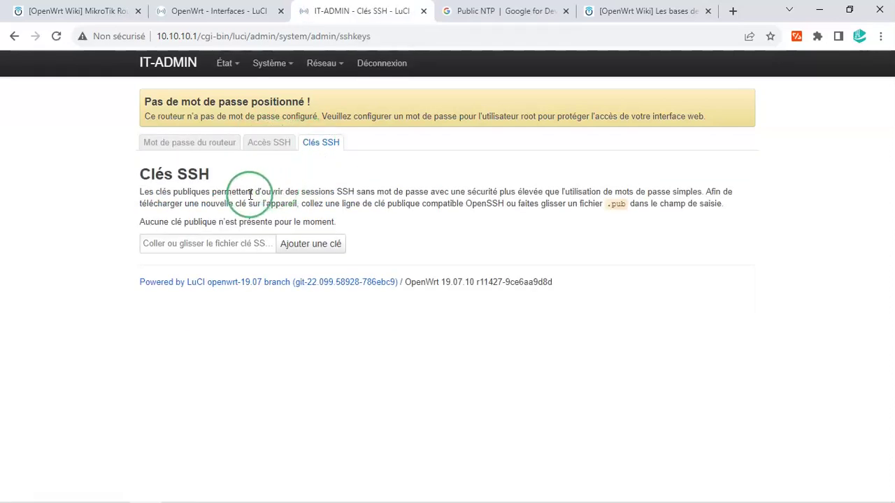
pyautogui.click(279, 160)
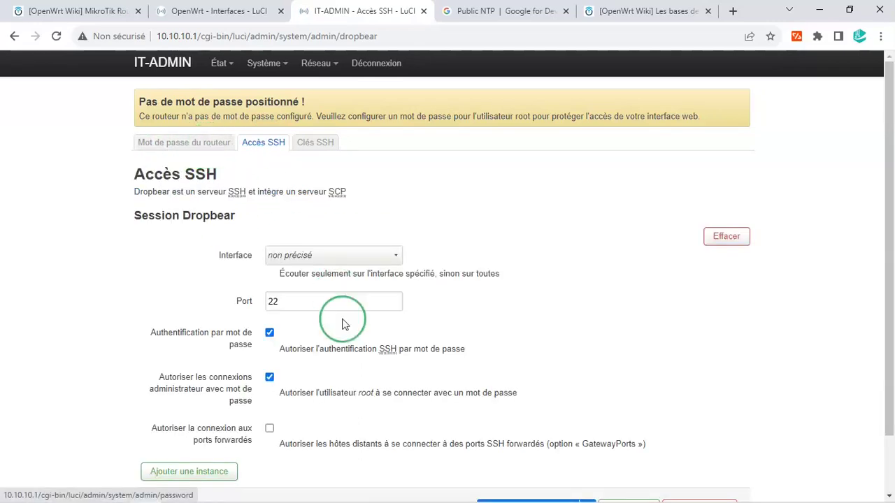
pyautogui.moveTo(892, 159); pyautogui.dragTo(889, 190)
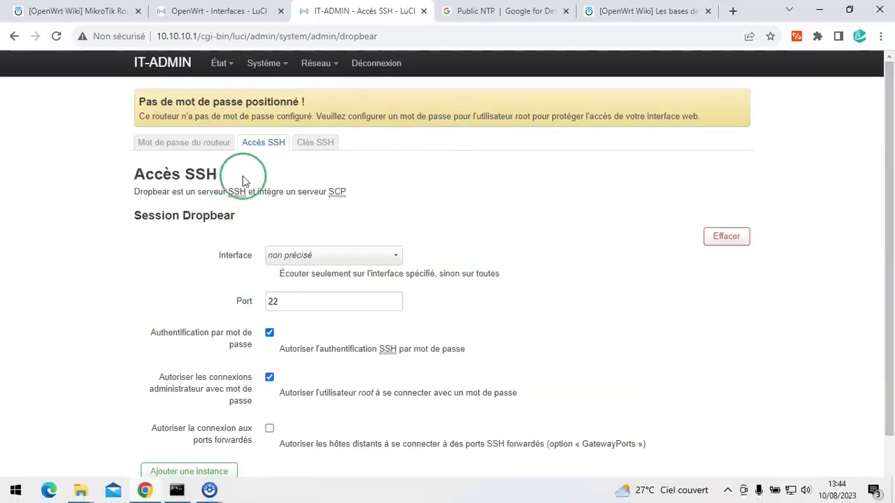
# Open the Software page and look through the list of available packages
pyautogui.moveTo(304, 75)
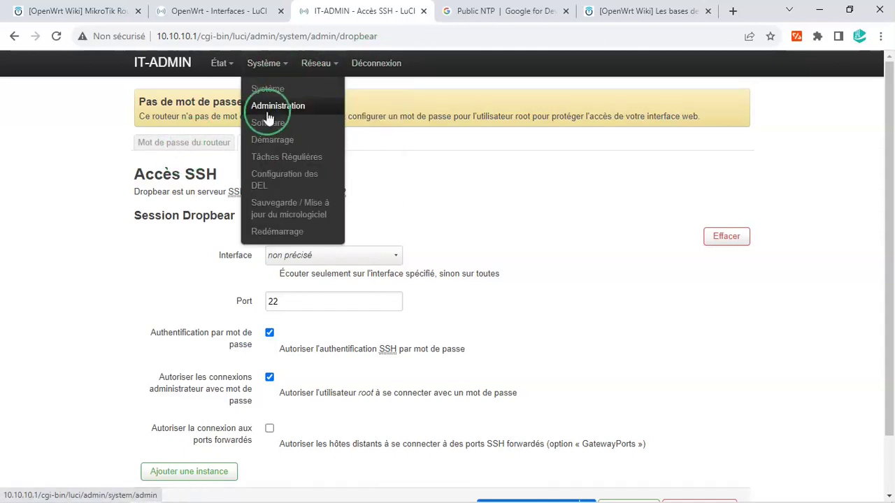
pyautogui.click(267, 124)
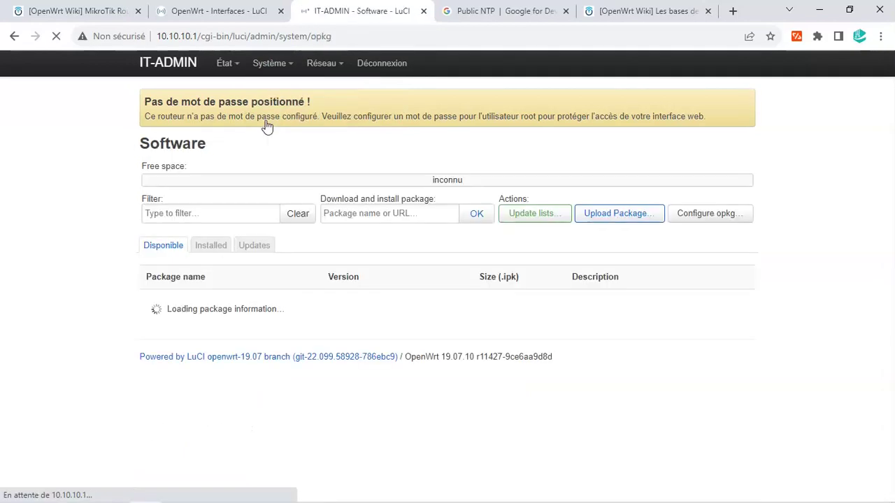
pyautogui.click(278, 114)
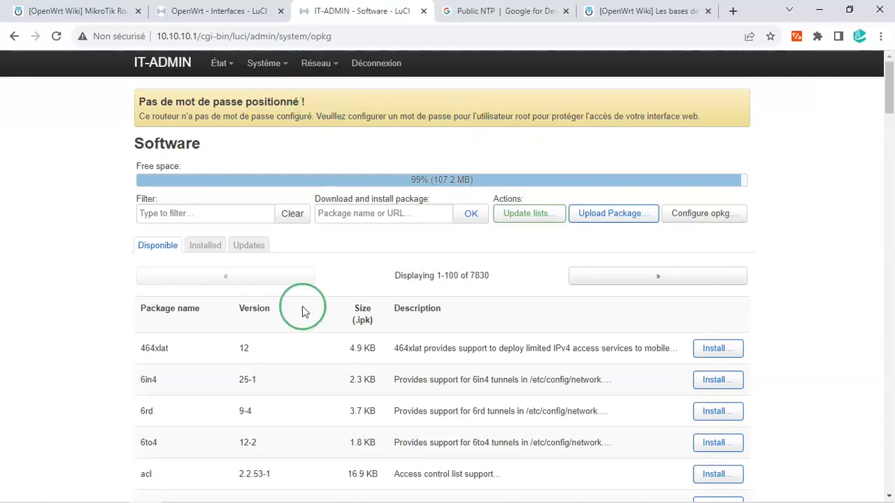
pyautogui.moveTo(890, 101); pyautogui.dragTo(890, 208)
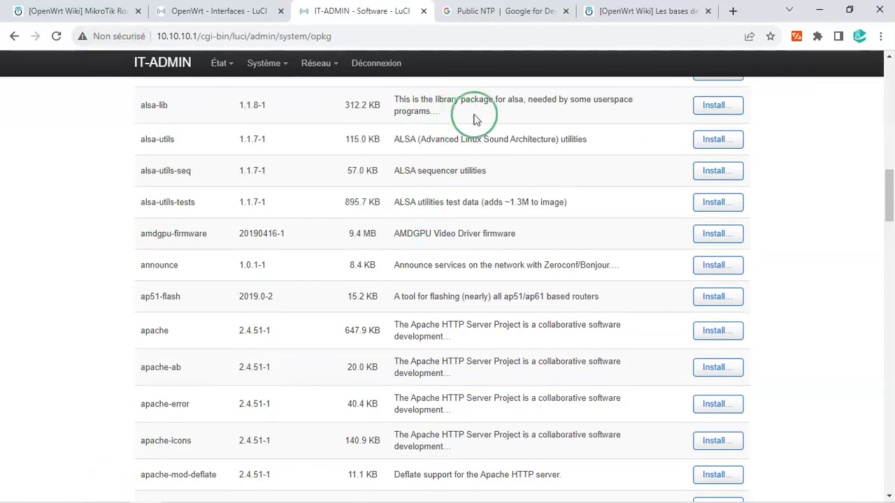
pyautogui.moveTo(890, 224); pyautogui.dragTo(886, 49)
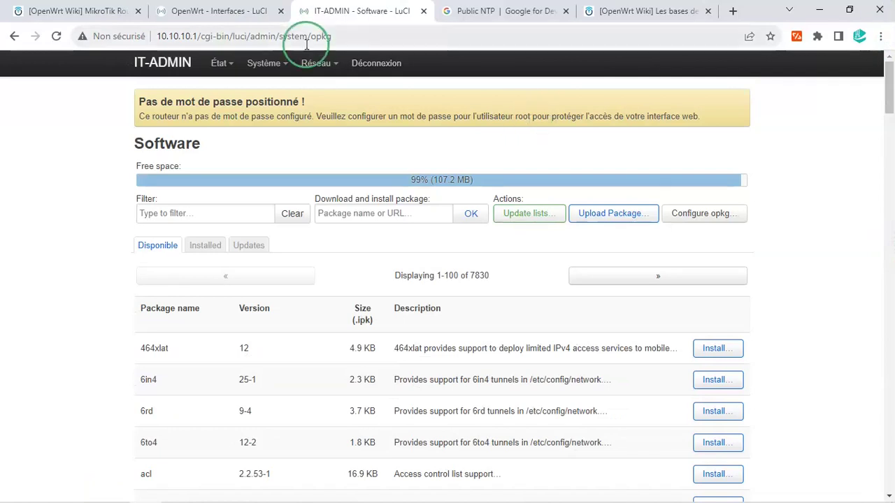
# Open the startup settings (Démarrage) and examine the initialization scripts and the local startup commands
pyautogui.moveTo(290, 72)
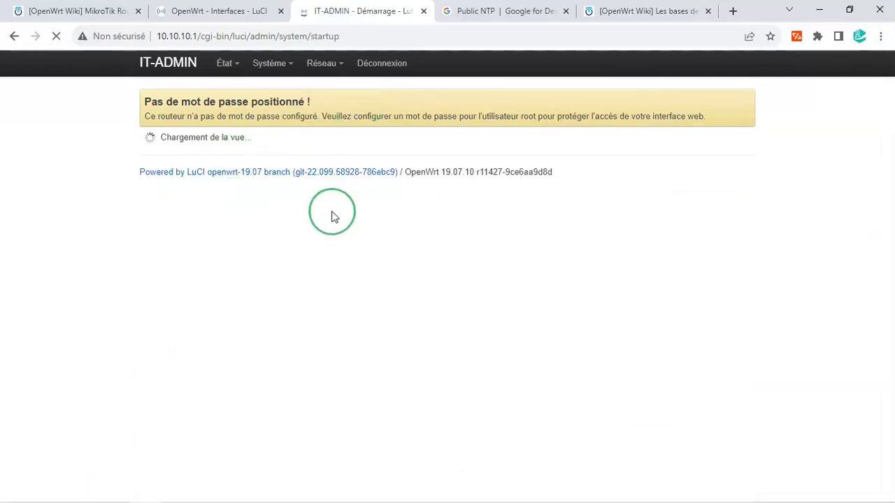
pyautogui.moveTo(885, 65); pyautogui.dragTo(889, 165)
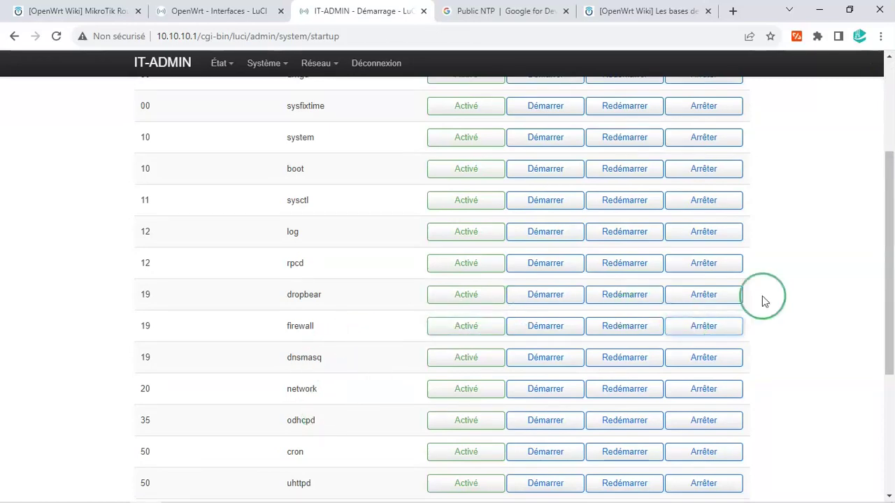
pyautogui.moveTo(892, 248); pyautogui.dragTo(890, 205)
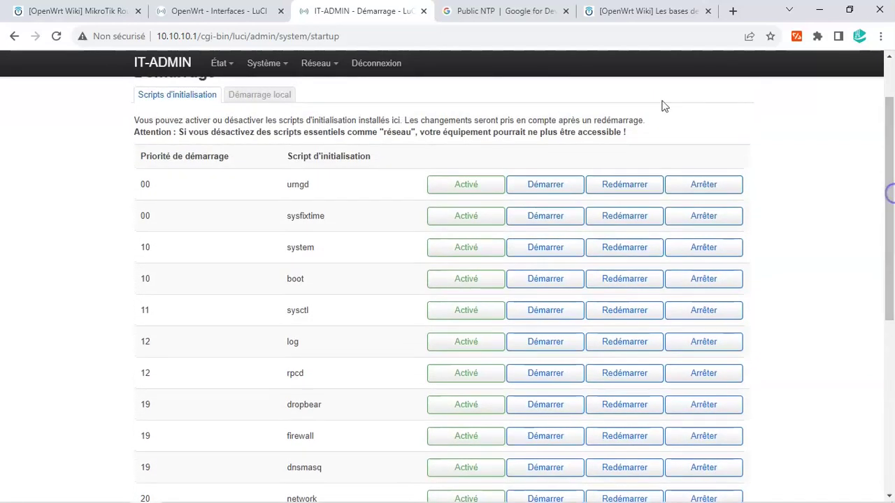
pyautogui.click(259, 95)
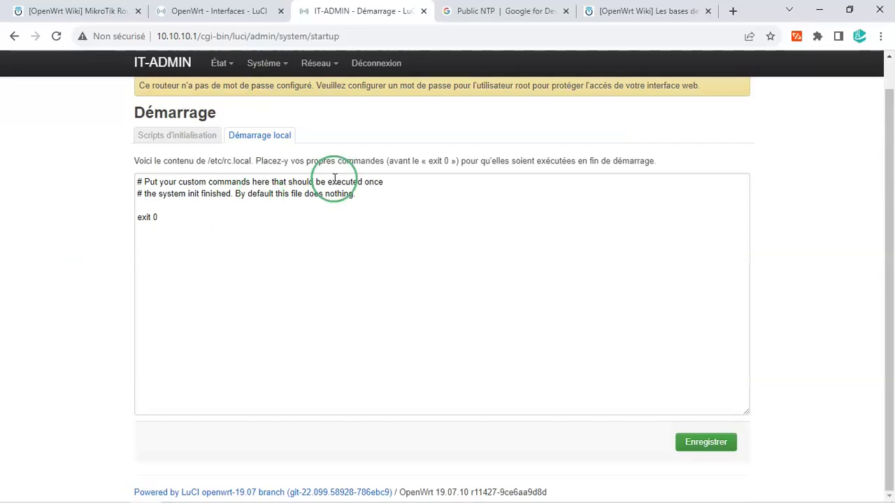
pyautogui.click(363, 196)
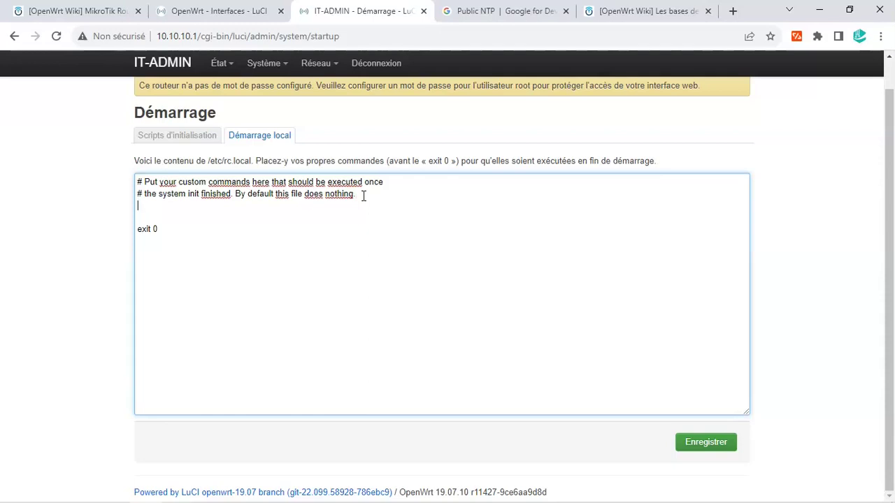
pyautogui.click(188, 135)
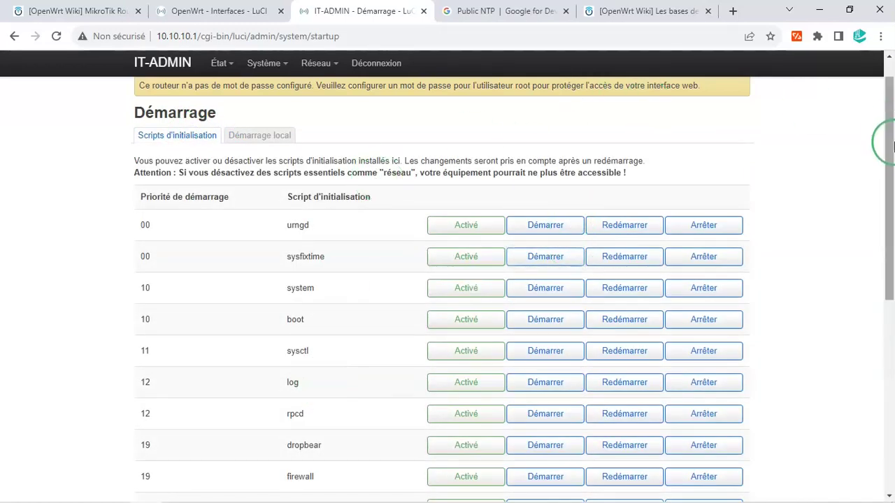
pyautogui.moveTo(888, 200); pyautogui.dragTo(891, 61)
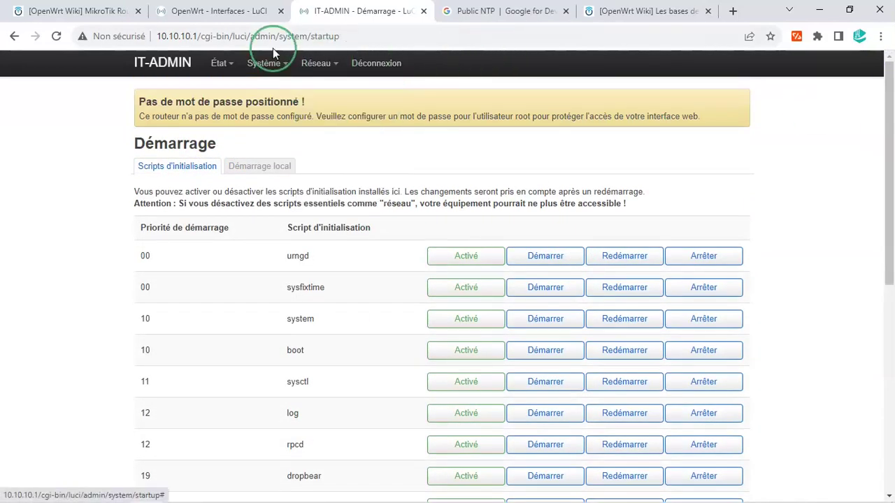
pyautogui.moveTo(270, 88)
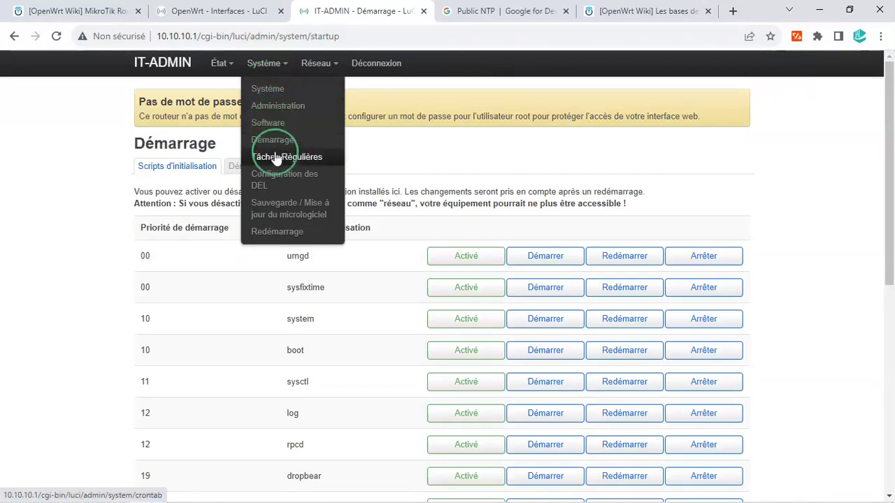
pyautogui.moveTo(343, 67)
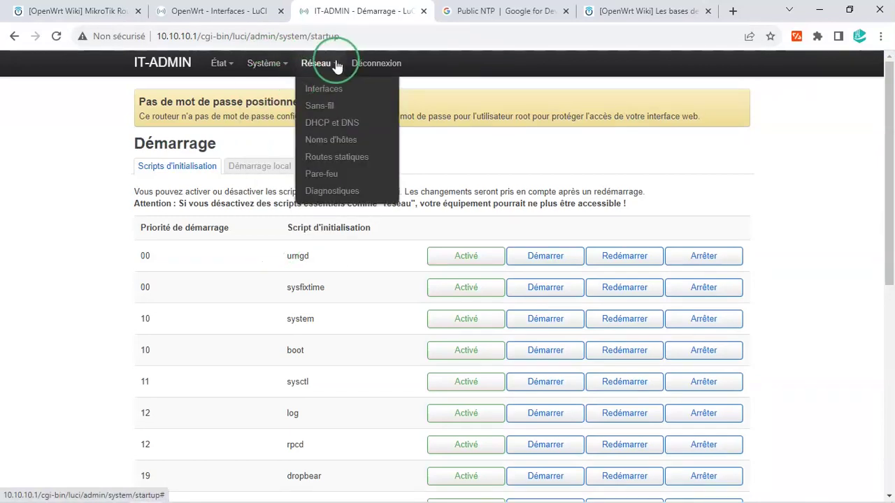
pyautogui.moveTo(228, 64)
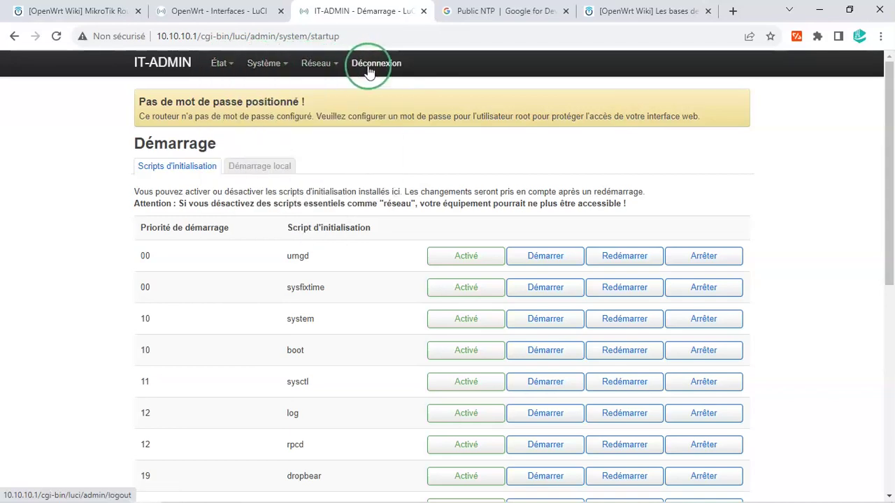
pyautogui.moveTo(889, 105)
pyautogui.mouseDown()
pyautogui.moveTo(889, 283)
pyautogui.moveTo(873, 430)
pyautogui.moveTo(889, 107)
pyautogui.mouseUp()
pyautogui.click(256, 60)
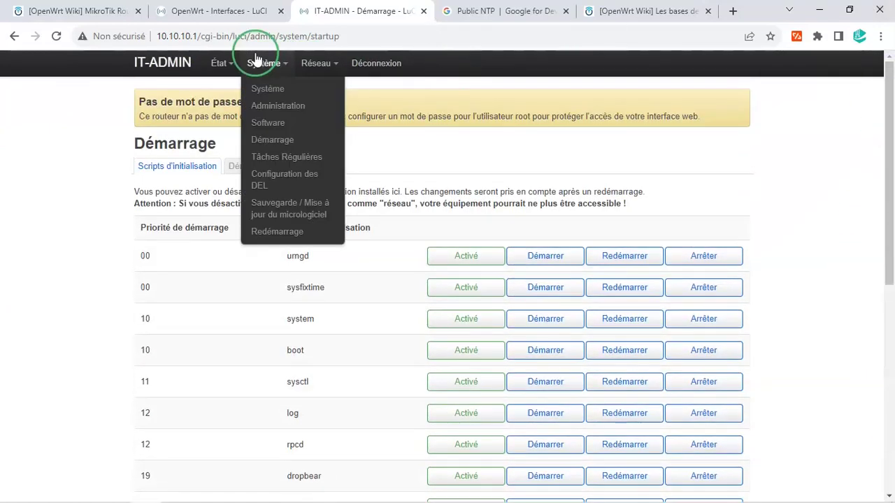
# Try to open the router's web interface by its hostname it-admin.lan instead of its IP address
pyautogui.click(399, 31)
pyautogui.press('BackSpace')
pyautogui.write('it')
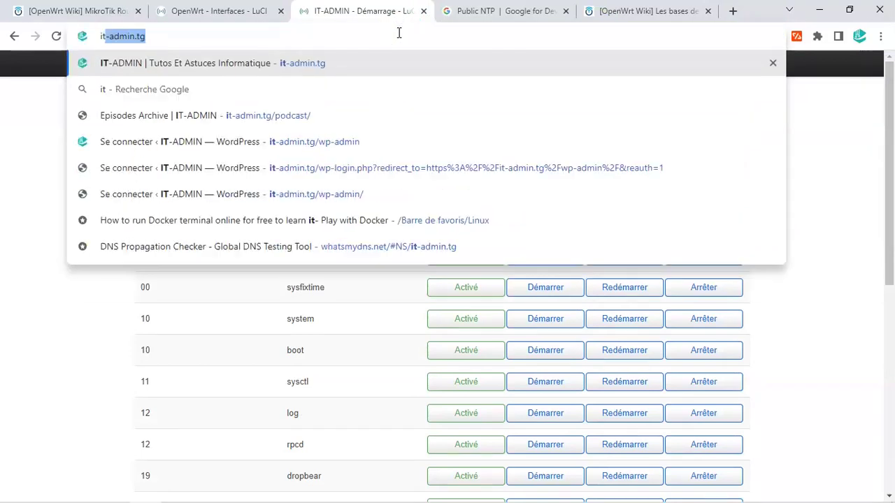
pyautogui.write('-adm')
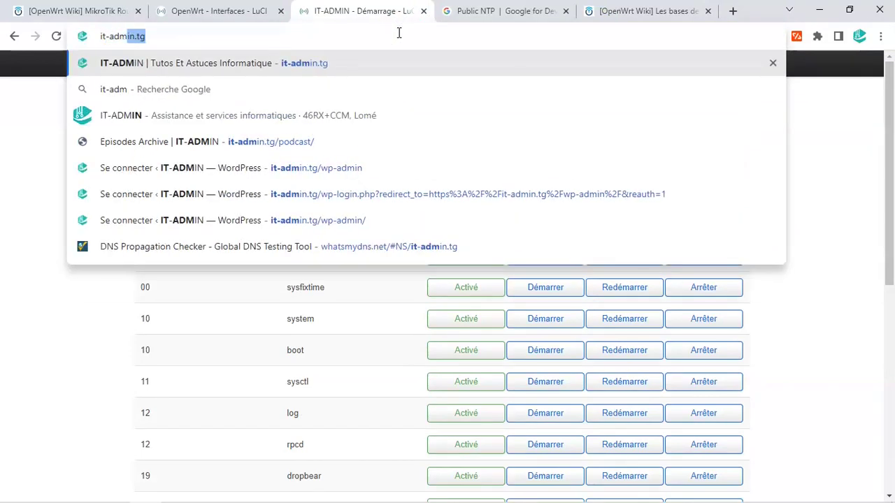
pyautogui.write('in.')
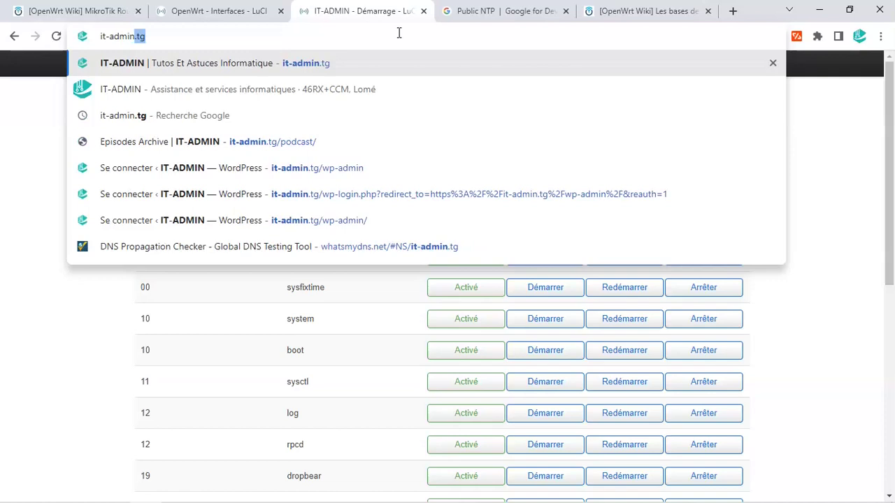
pyautogui.write('lan')
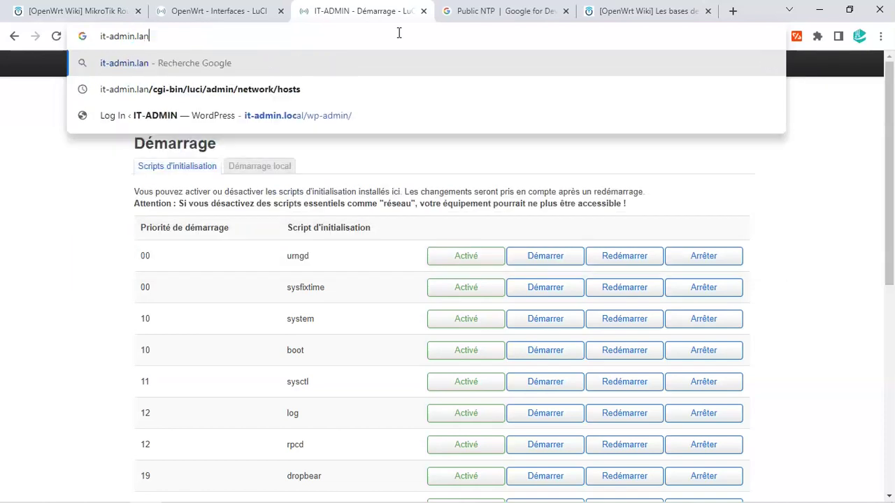
pyautogui.press('Return')
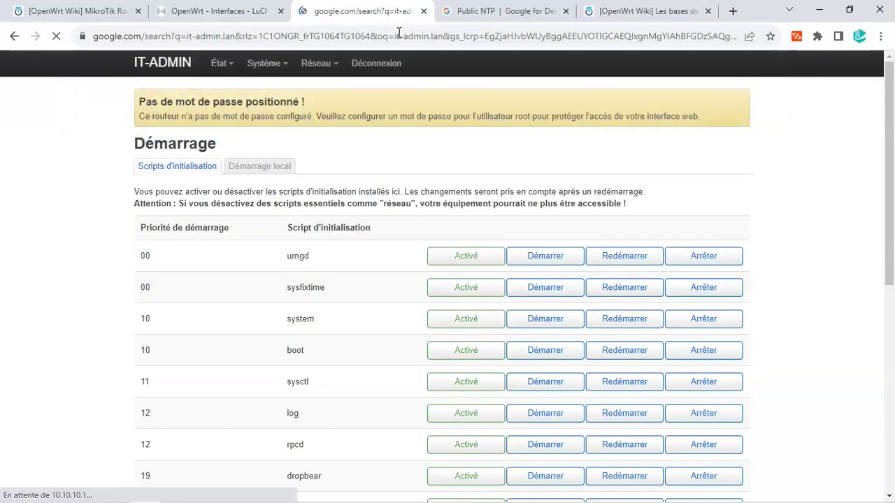
pyautogui.click(320, 81)
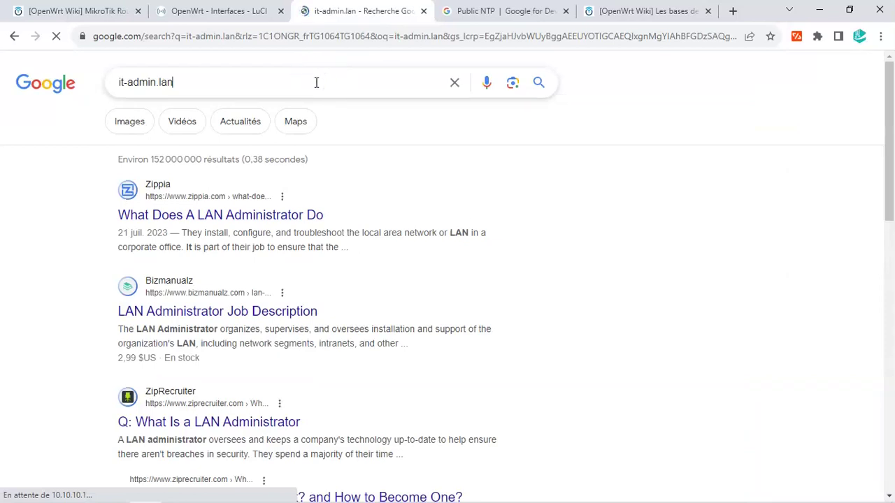
# Load the router's site at it-admin.lan/ and sign in to its LuCI interface as root with the password left empty
pyautogui.click(296, 40)
pyautogui.press('BackSpace')
pyautogui.write('it-admin.lan')
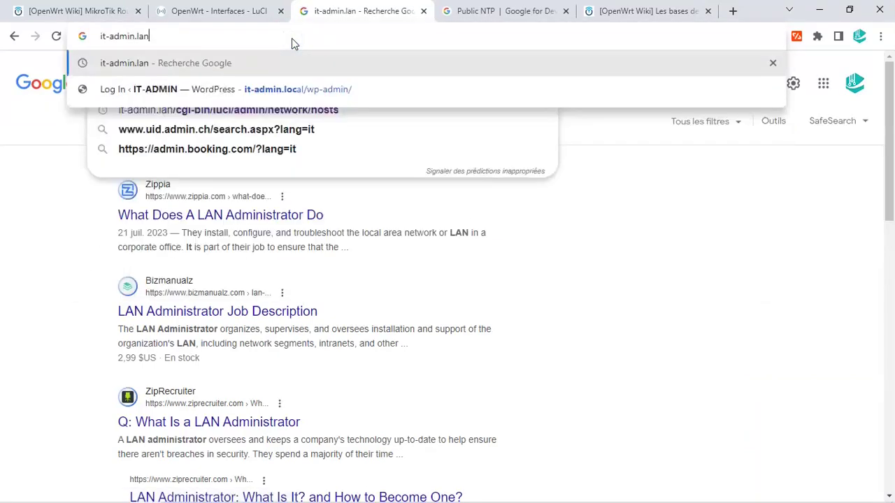
pyautogui.press('Return')
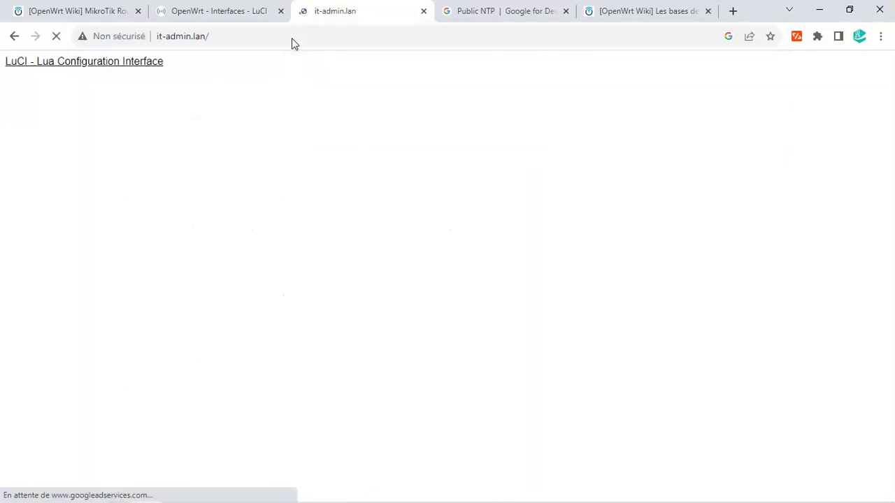
pyautogui.click(158, 64)
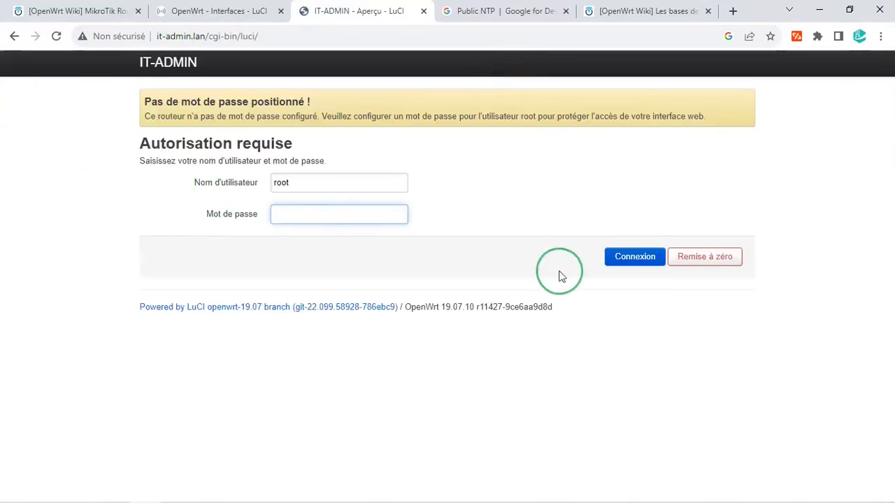
pyautogui.click(615, 260)
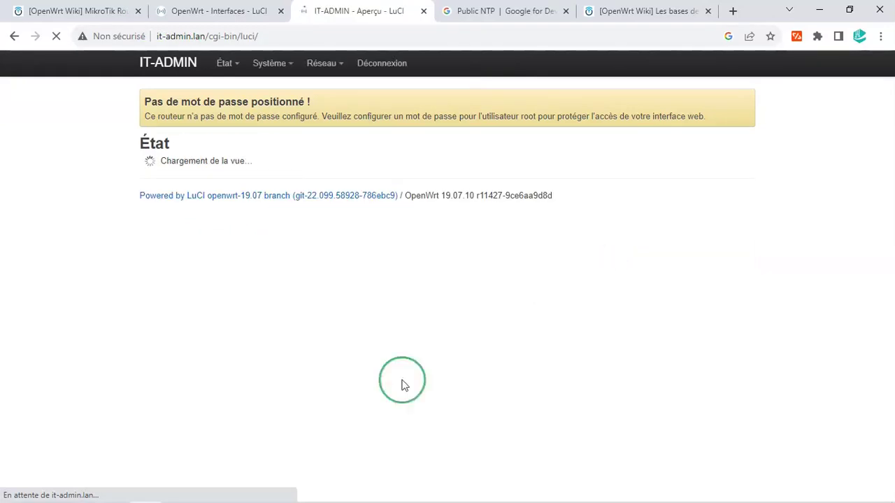